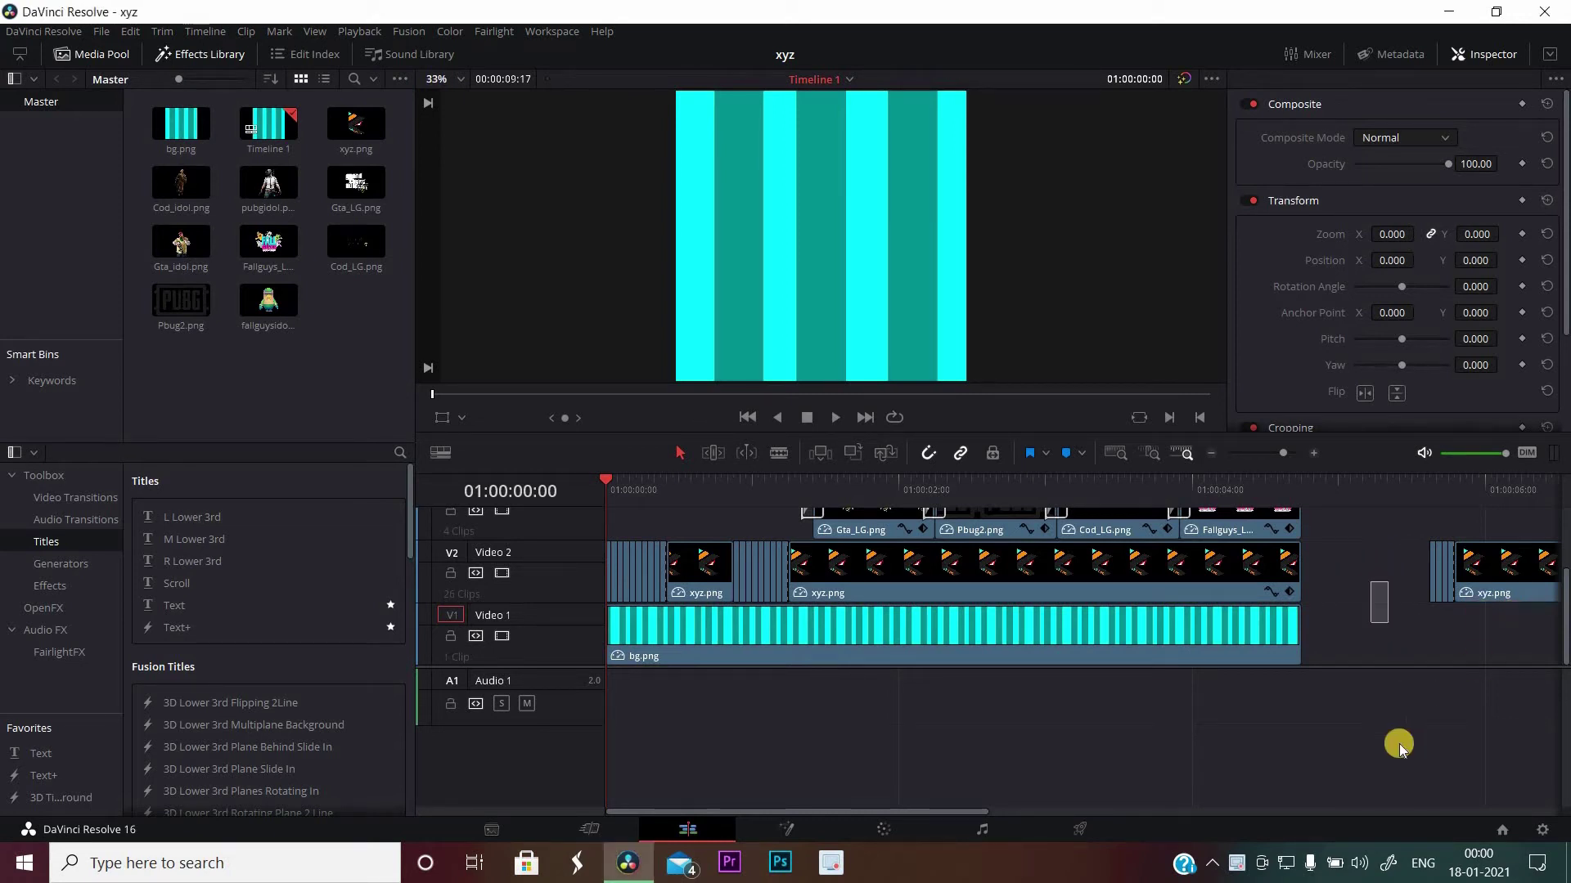
# - Delete the stray xyz.png clip at the end of Video 2
pyautogui.moveTo(1382, 583); pyautogui.dragTo(1415, 644)
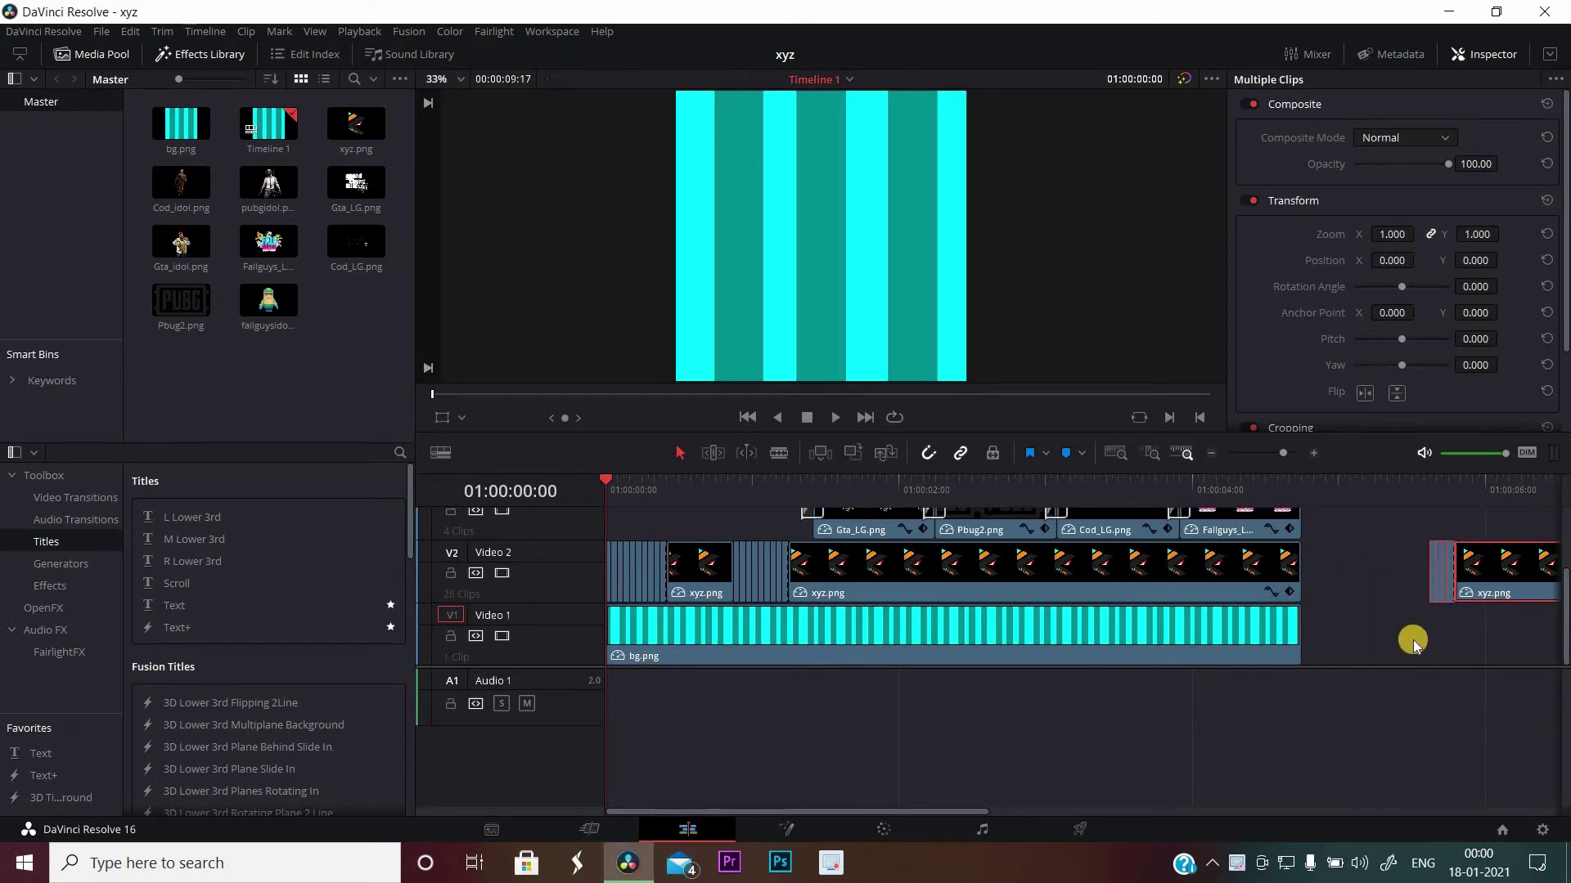
pyautogui.press('Delete')
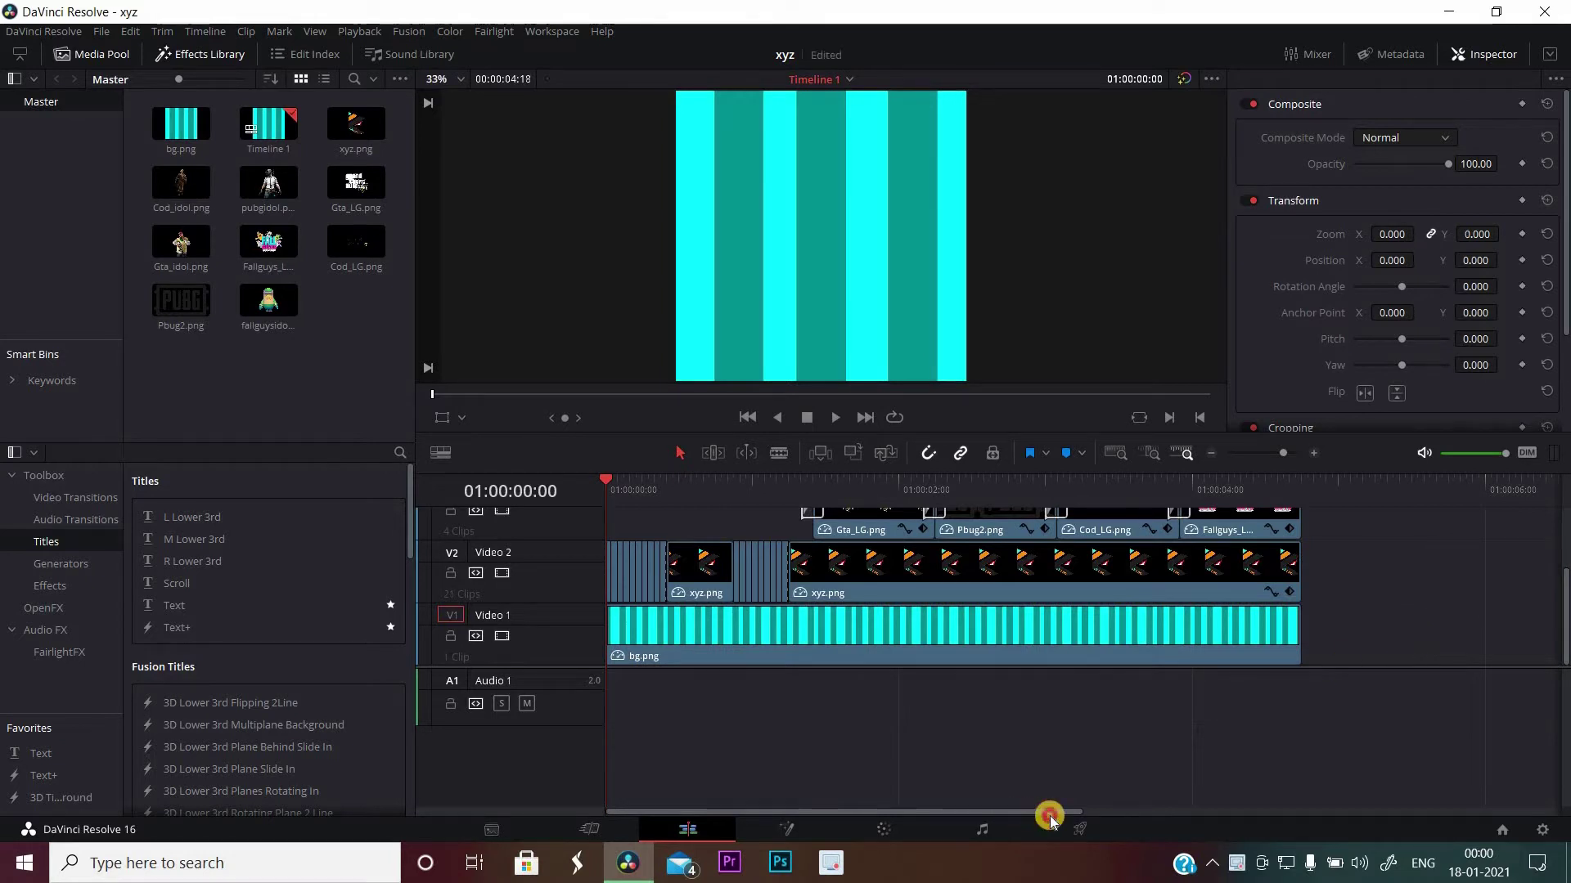
# - Add a Solid Color generator to Video 2 right after xyz.png
pyautogui.moveTo(1015, 815); pyautogui.dragTo(1050, 816)
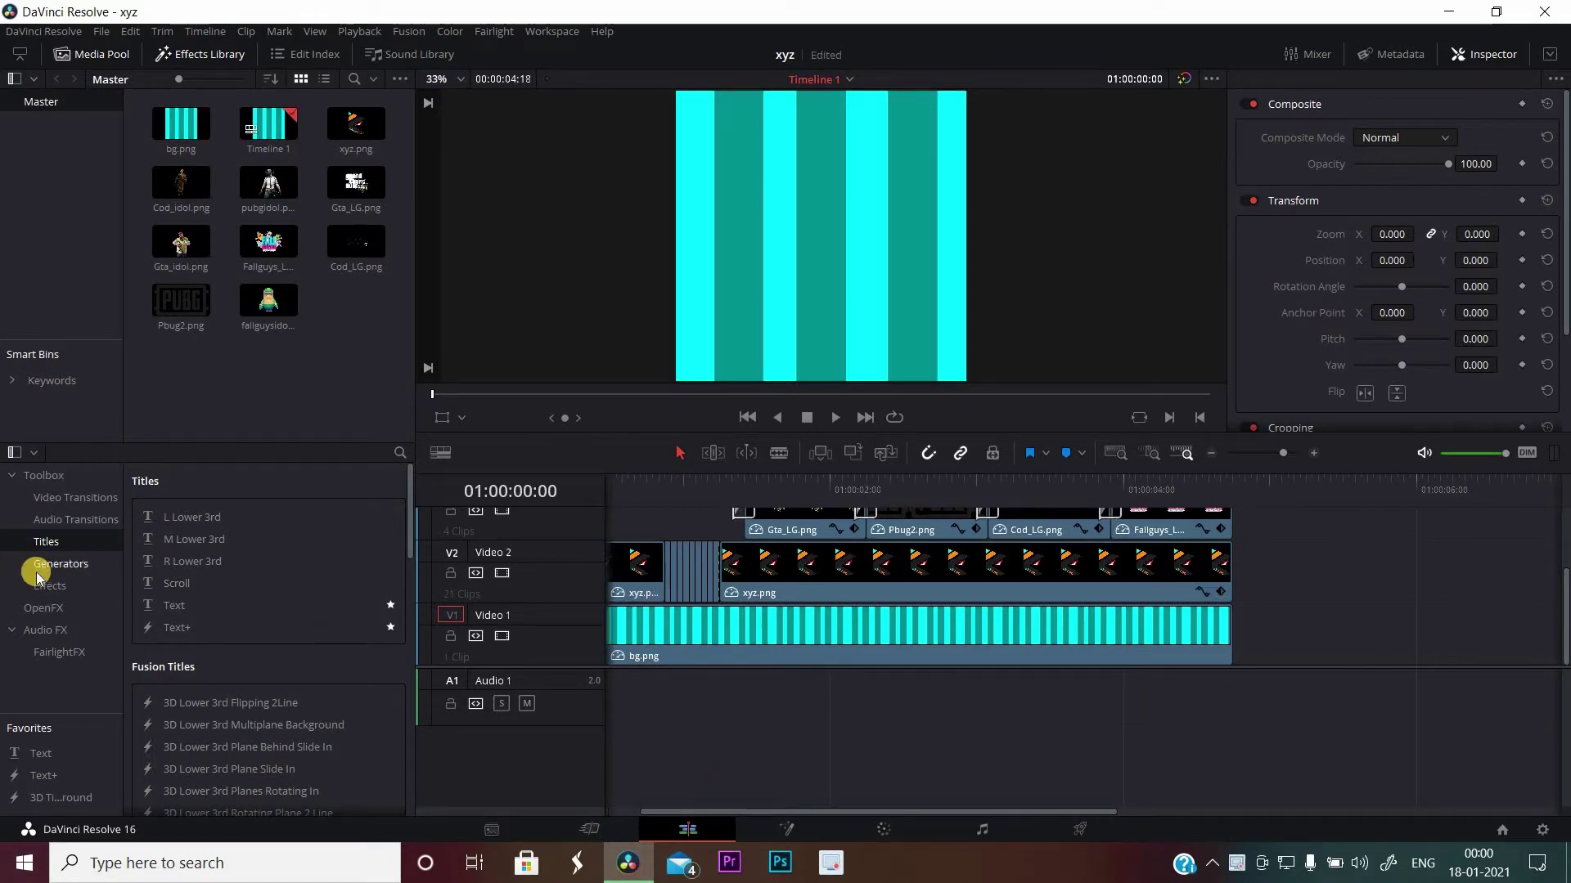
pyautogui.click(73, 566)
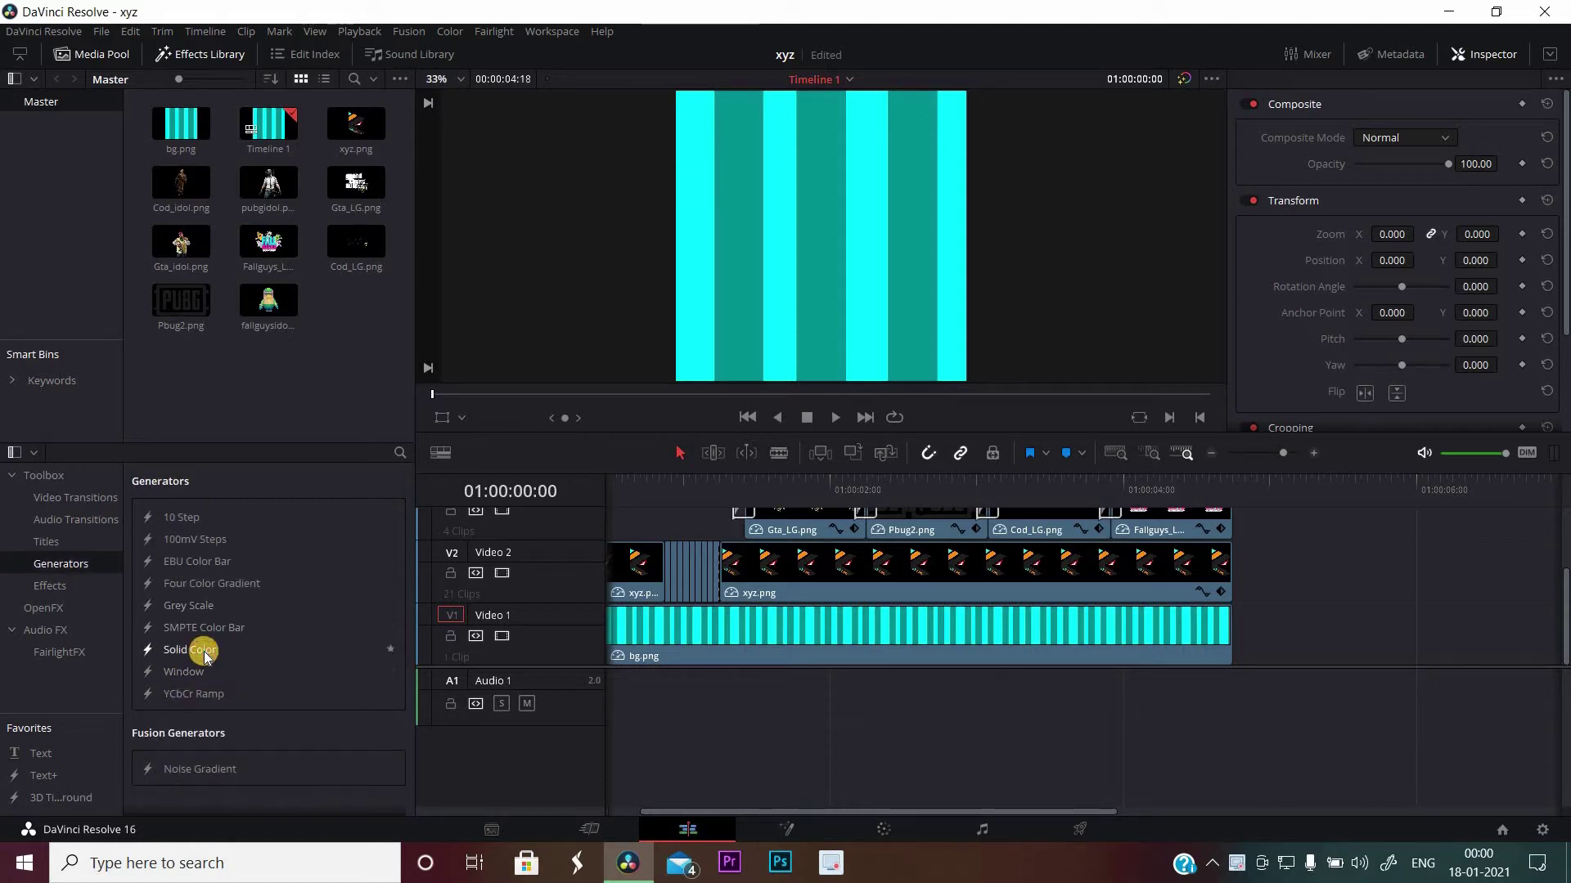
pyautogui.moveTo(204, 651); pyautogui.dragTo(1244, 564)
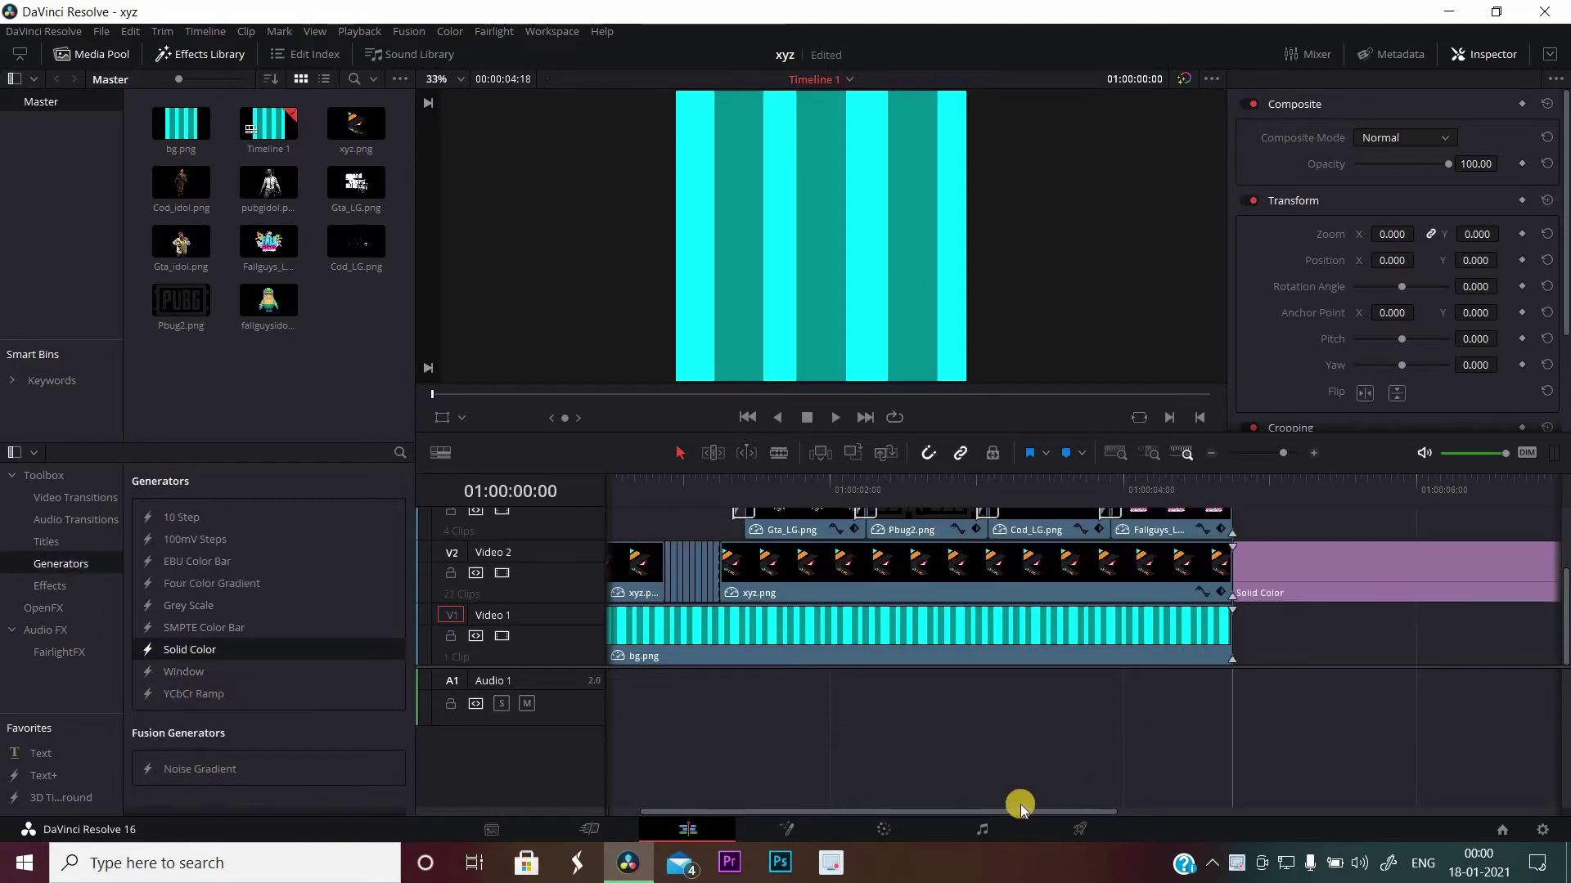
pyautogui.moveTo(1162, 812); pyautogui.dragTo(1432, 571)
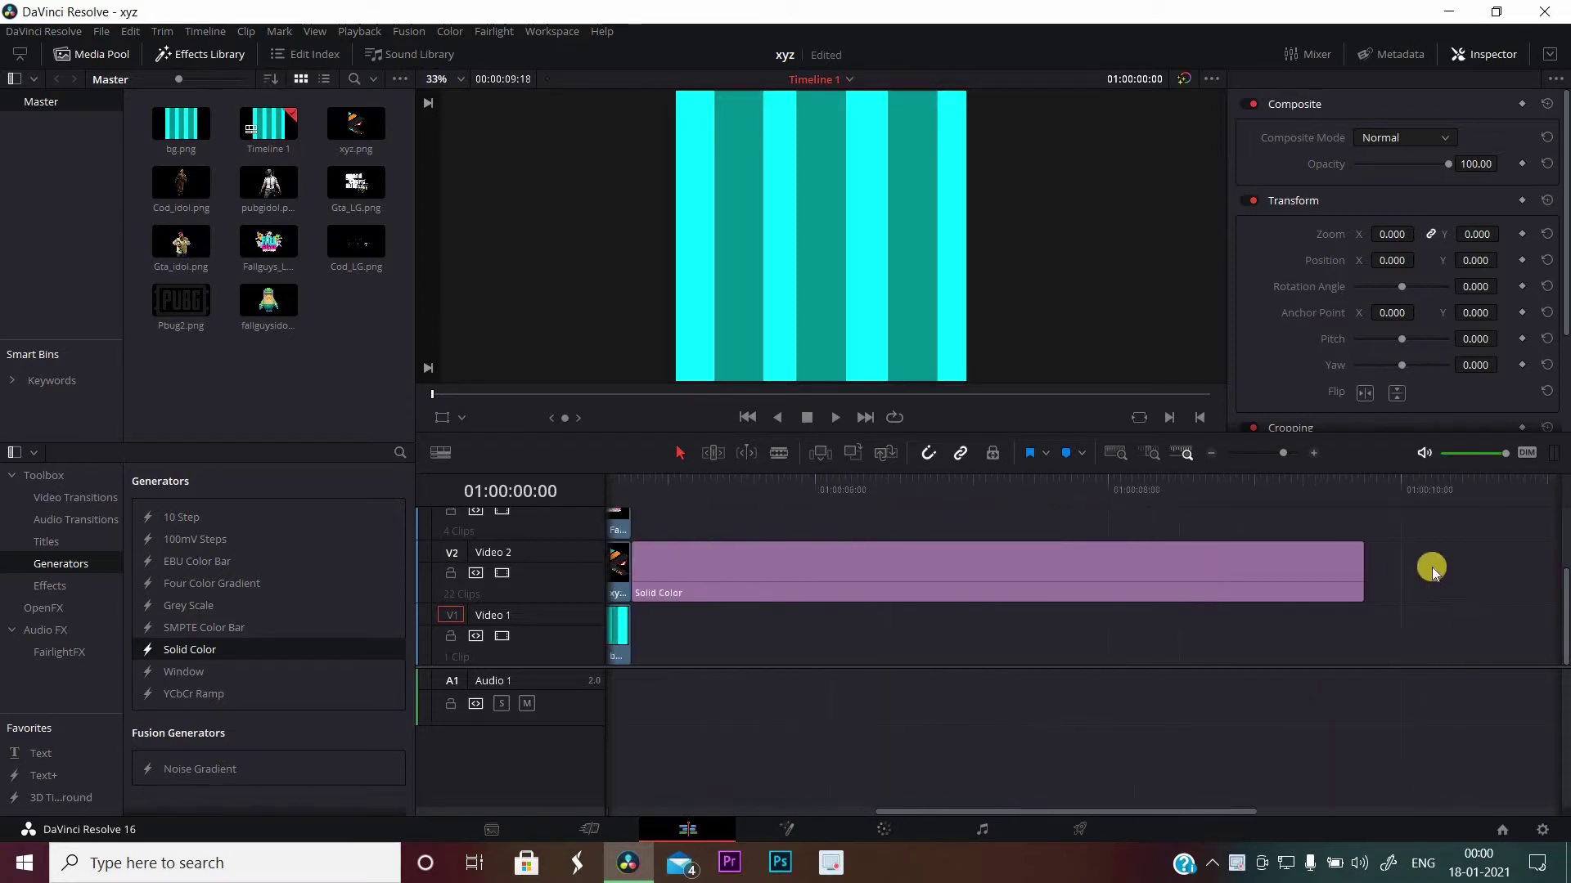
# - Shorten the Solid Color clip by about four seconds and move it to Video 1 after bg.png
pyautogui.click(1397, 565)
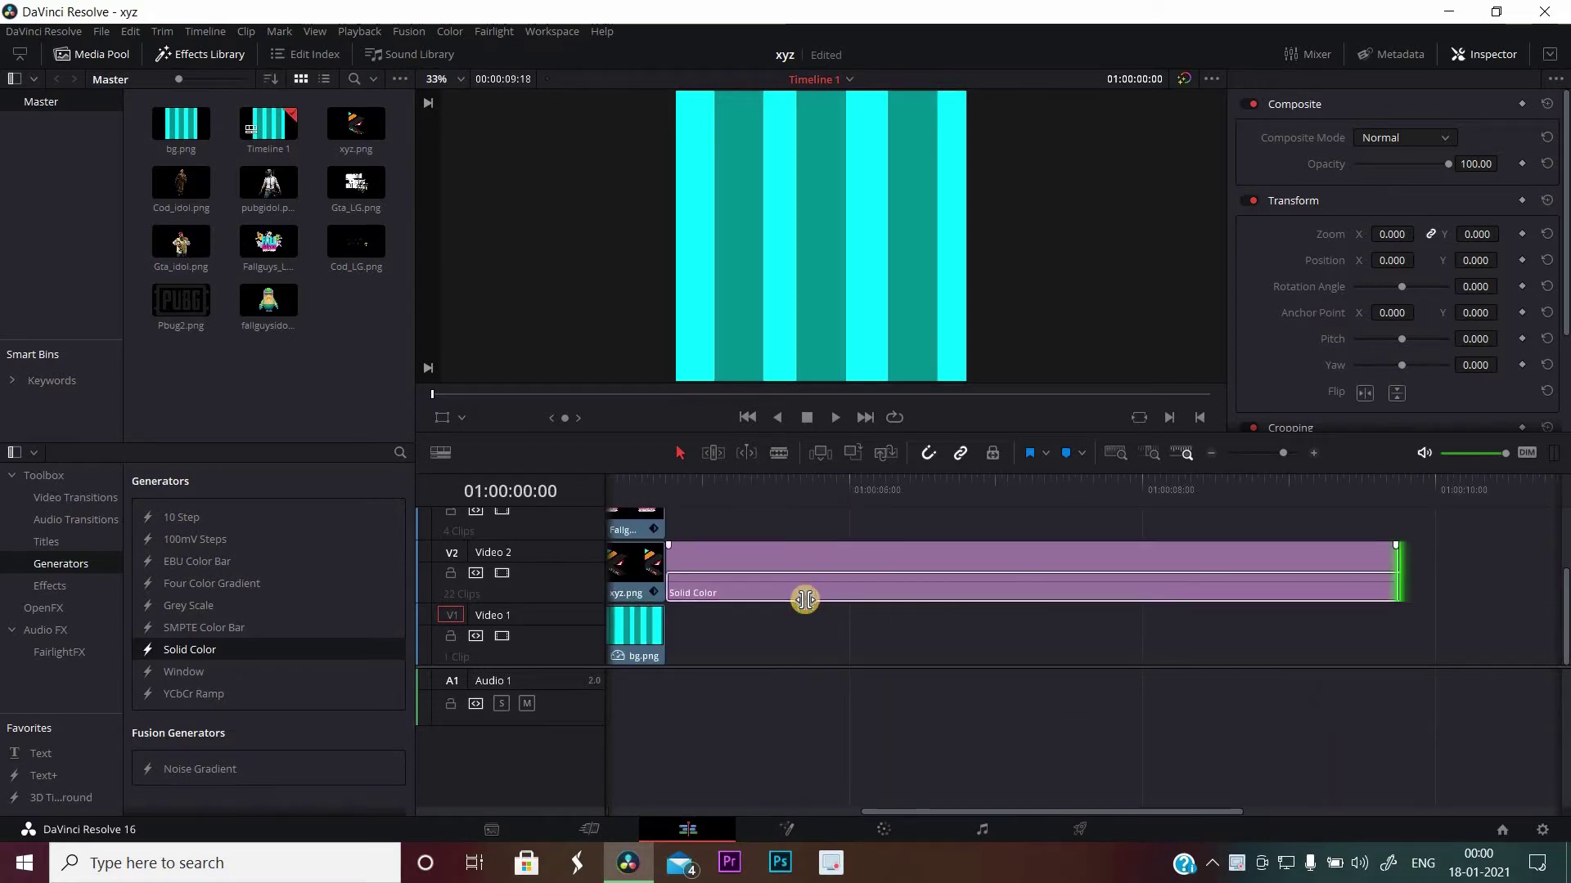
pyautogui.moveTo(805, 599); pyautogui.dragTo(785, 608)
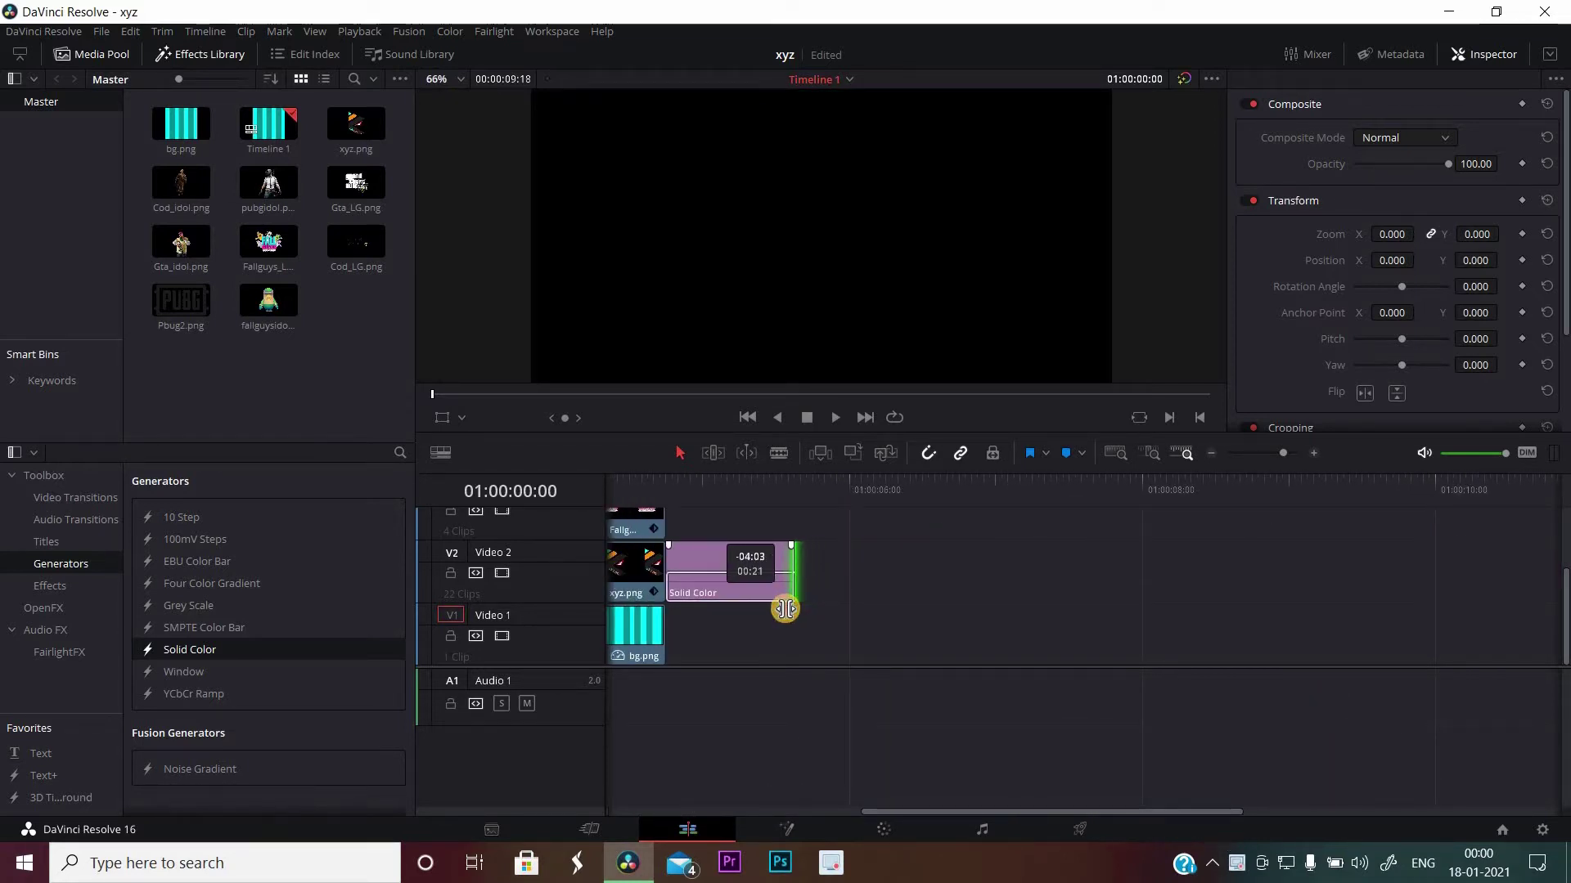
pyautogui.click(710, 567)
pyautogui.moveTo(710, 567); pyautogui.dragTo(712, 616)
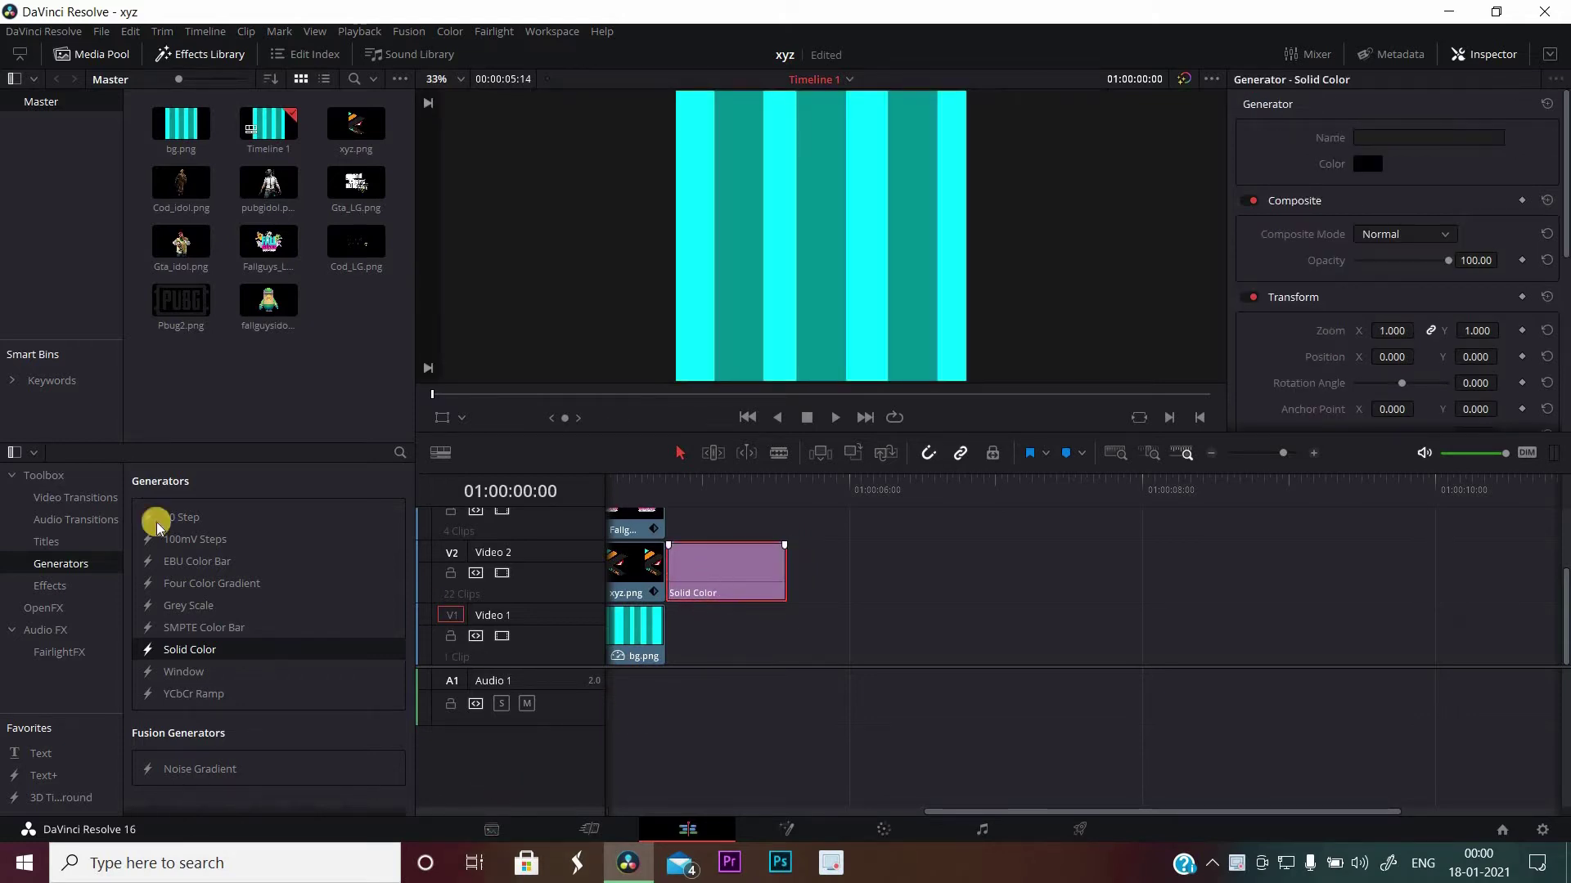
pyautogui.click(55, 542)
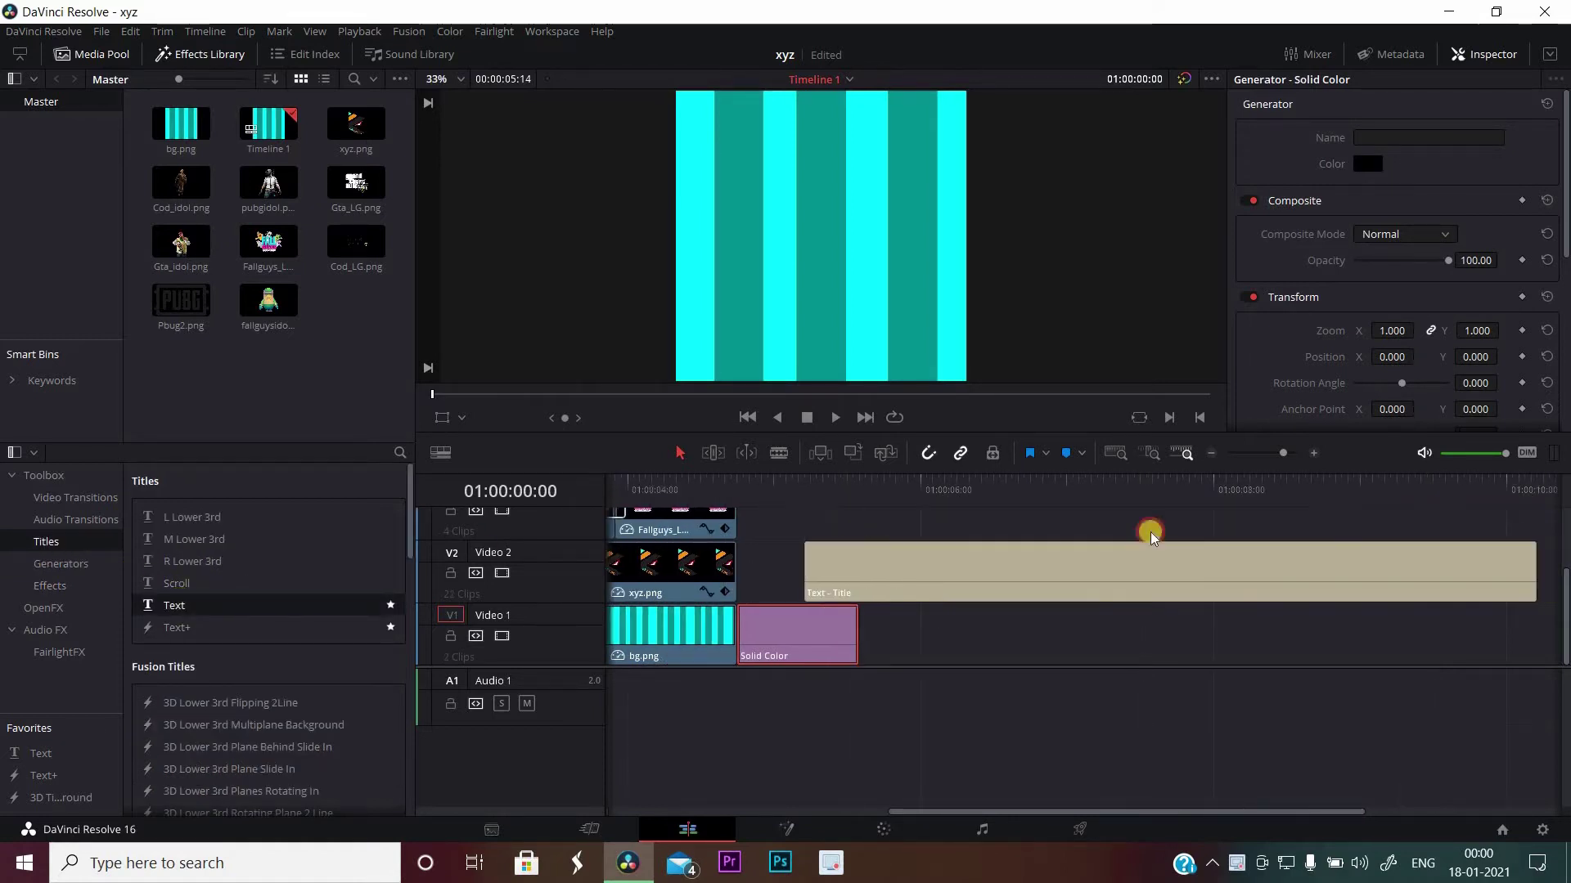
# - Add a Text title on Video 2 over the solid colour, trimmed to the same length
pyautogui.moveTo(186, 605); pyautogui.dragTo(1079, 569)
pyautogui.moveTo(1461, 568)
pyautogui.mouseDown()
pyautogui.moveTo(863, 589)
pyautogui.moveTo(964, 684)
pyautogui.mouseUp()
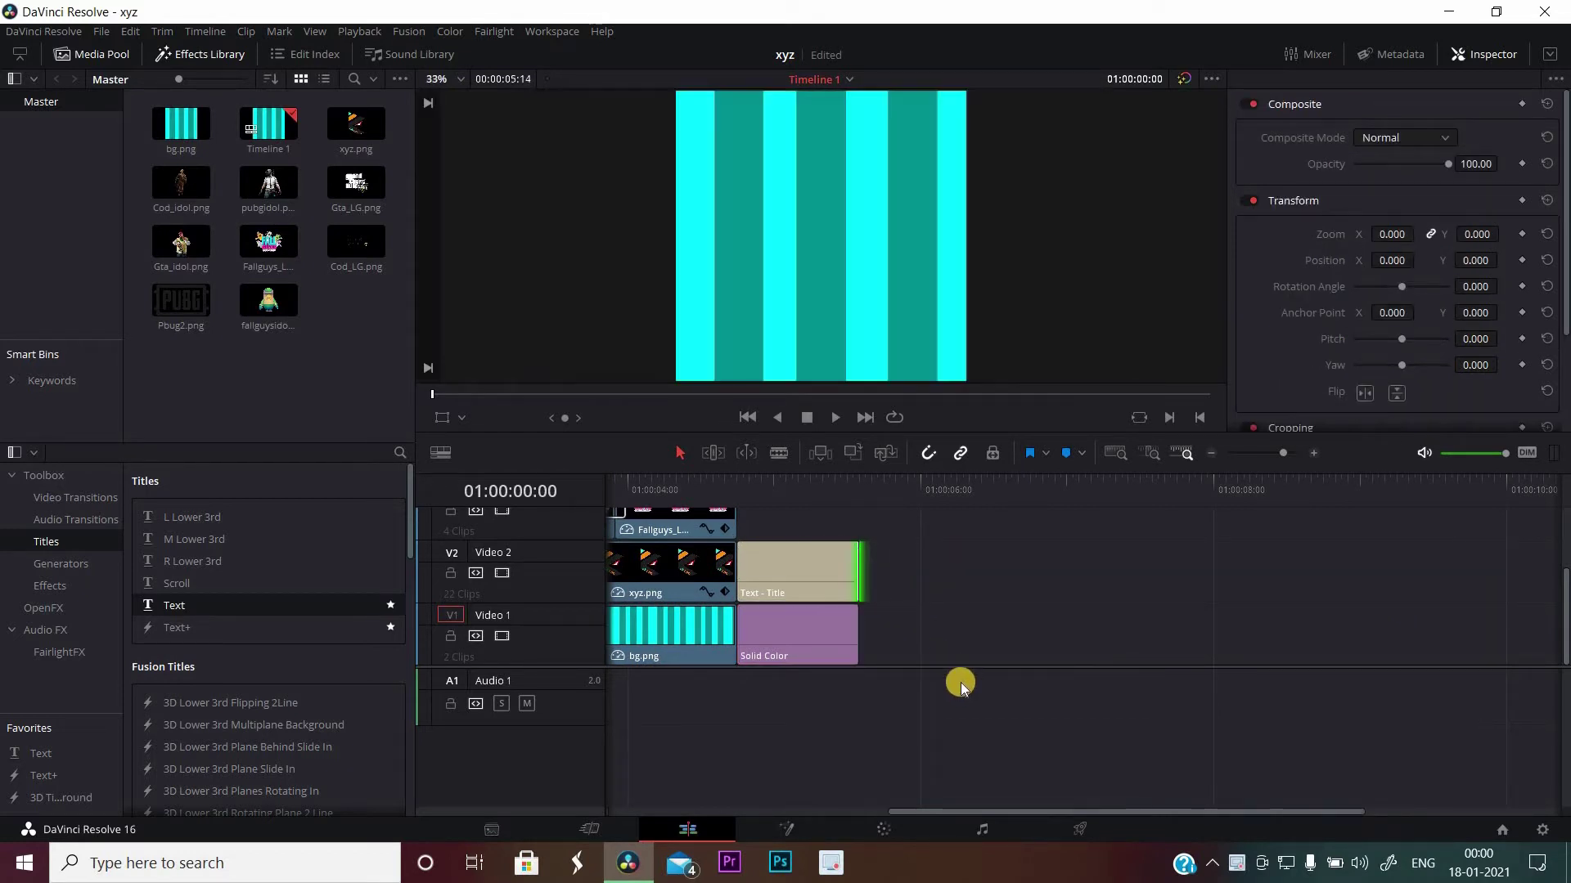
pyautogui.click(790, 570)
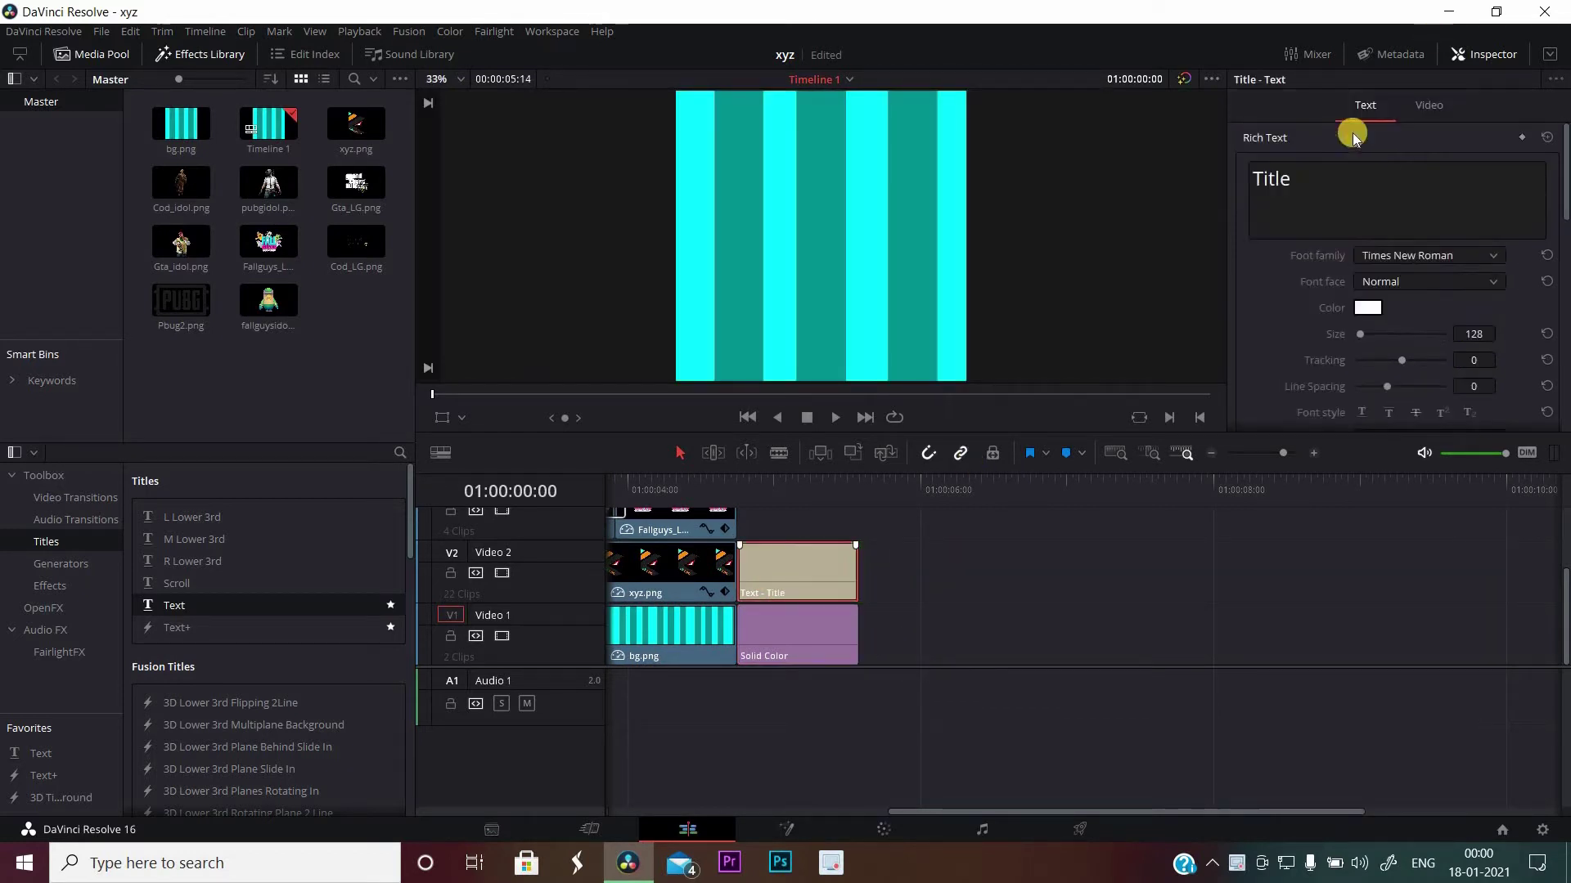
pyautogui.click(1339, 204)
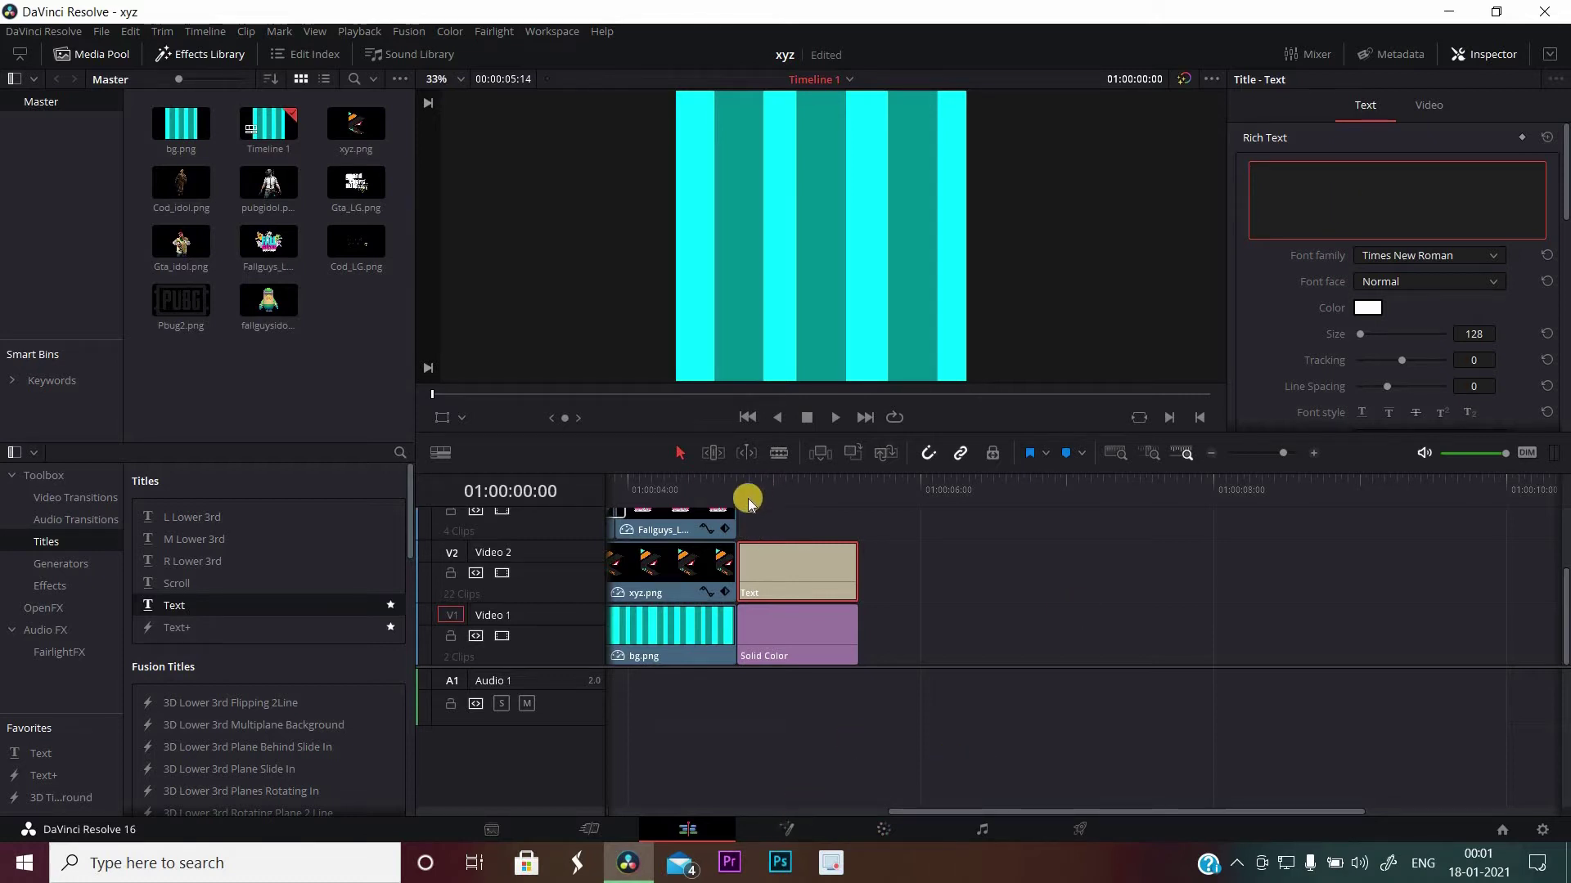
pyautogui.click(769, 634)
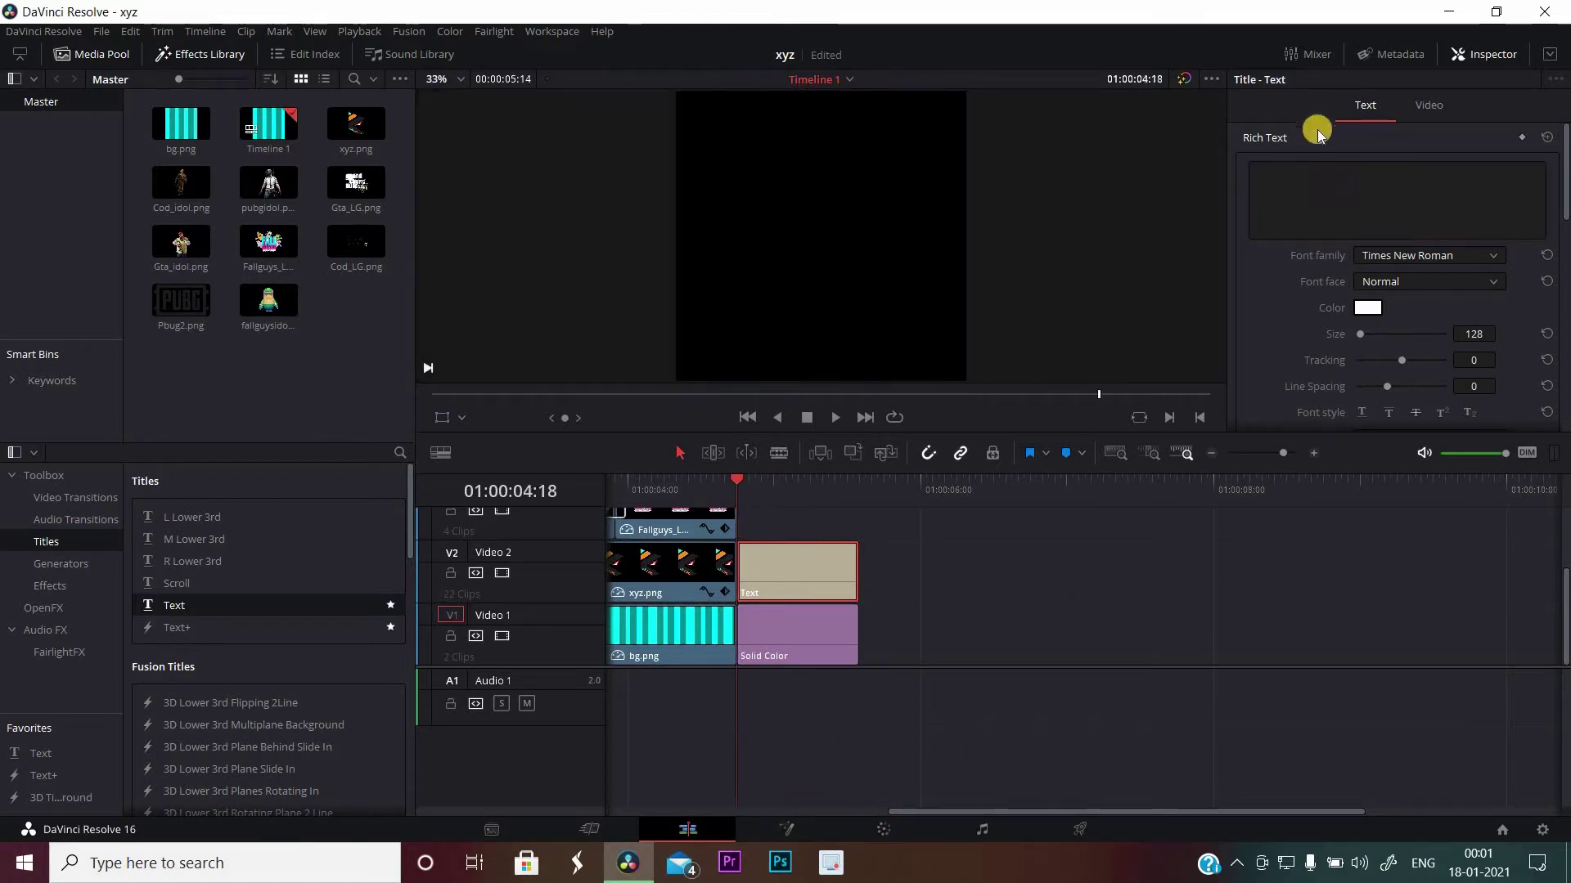
pyautogui.click(1312, 196)
pyautogui.write('T')
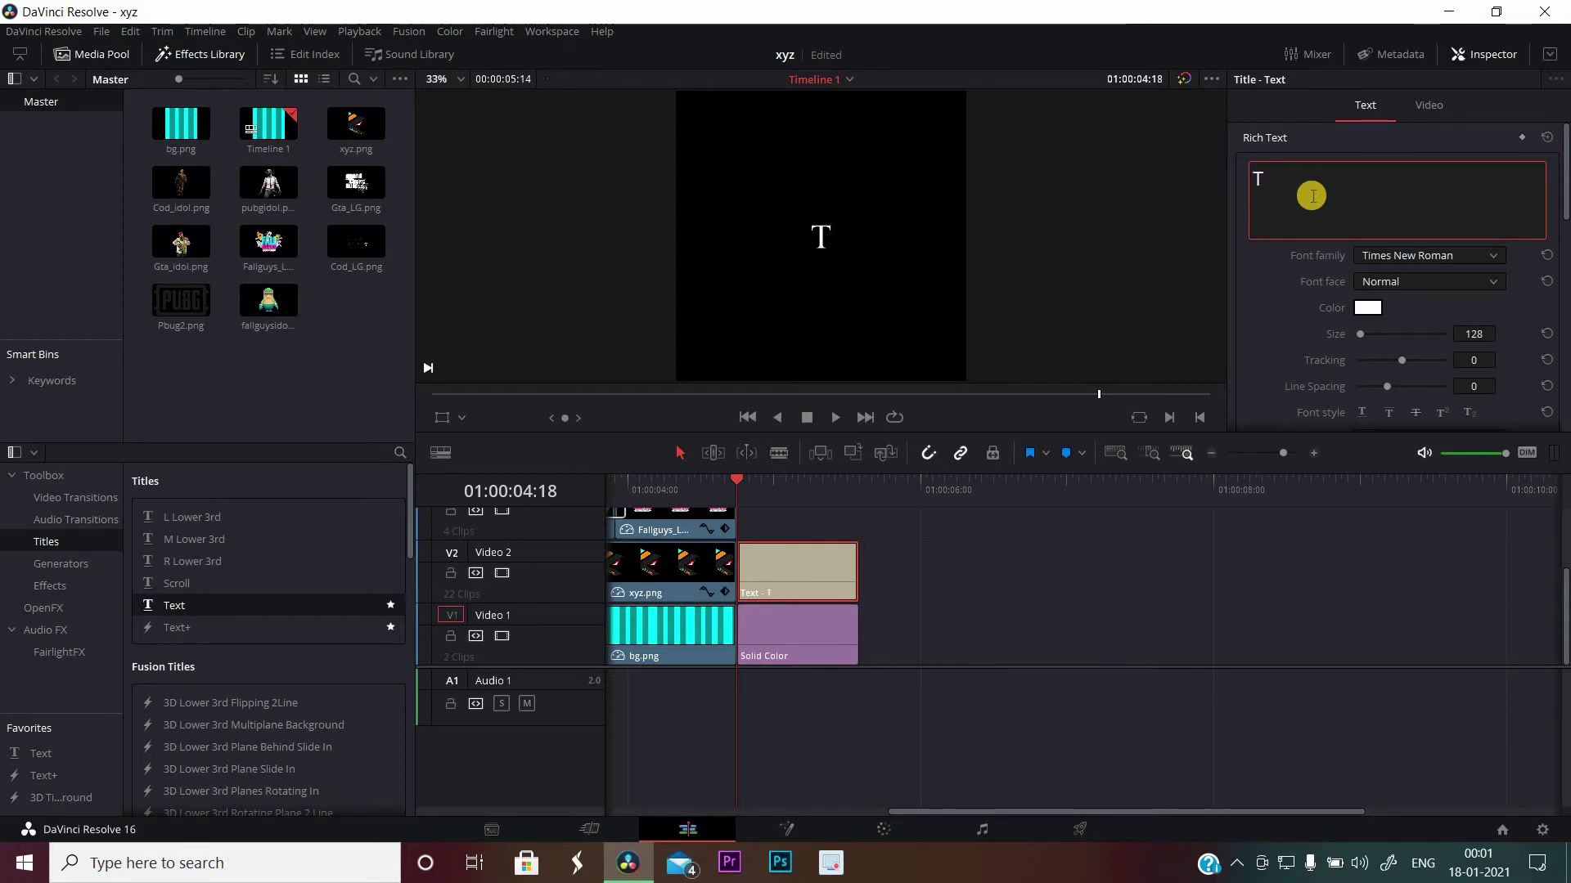
pyautogui.write('han')
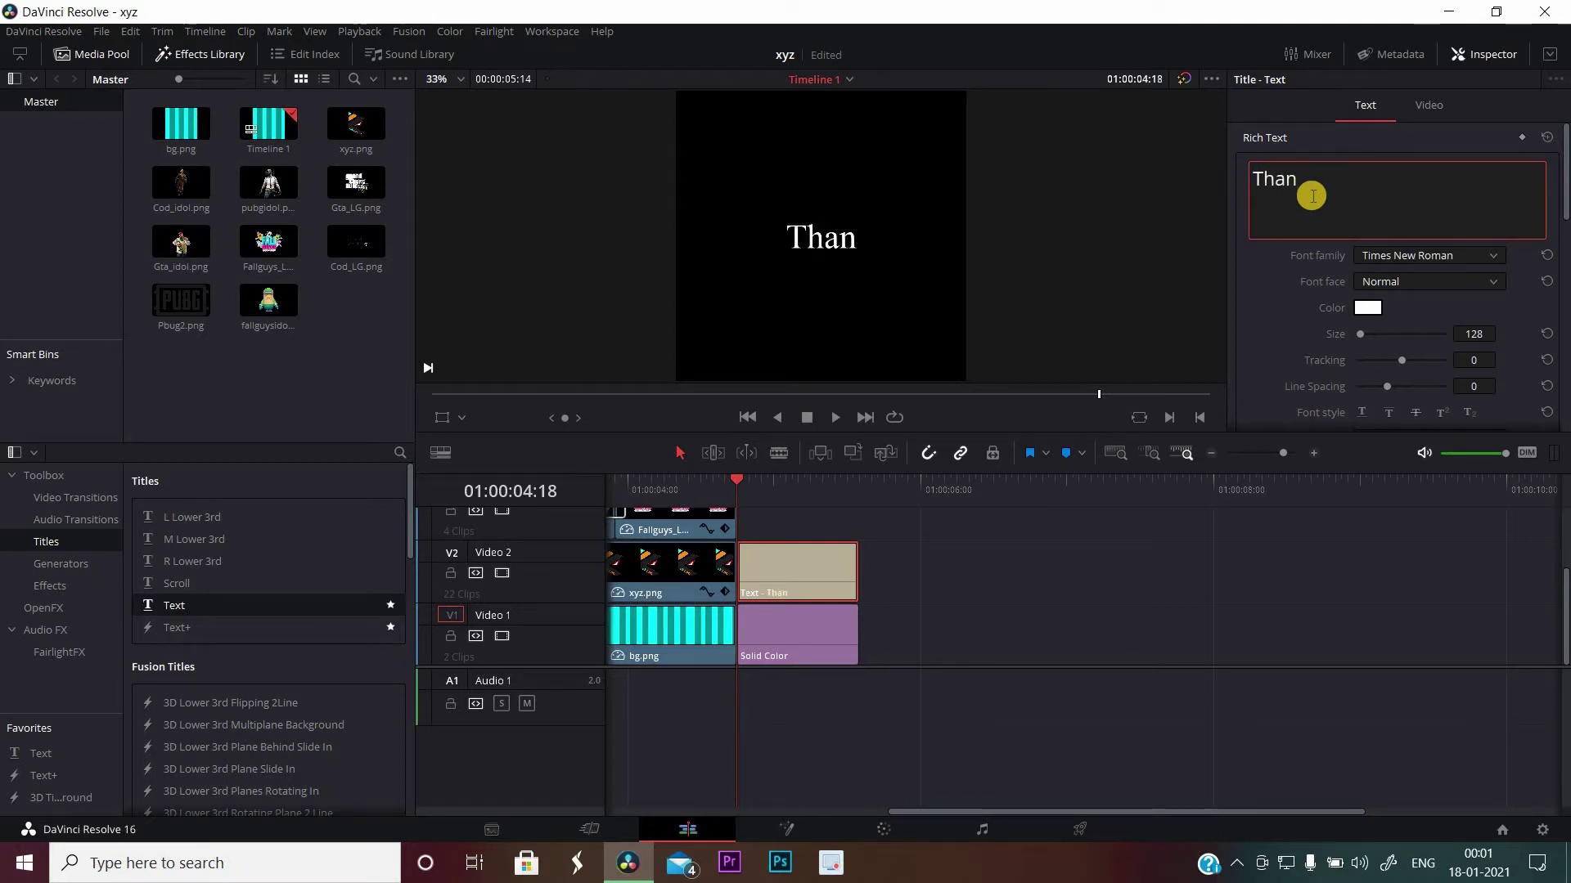
pyautogui.write('ks for')
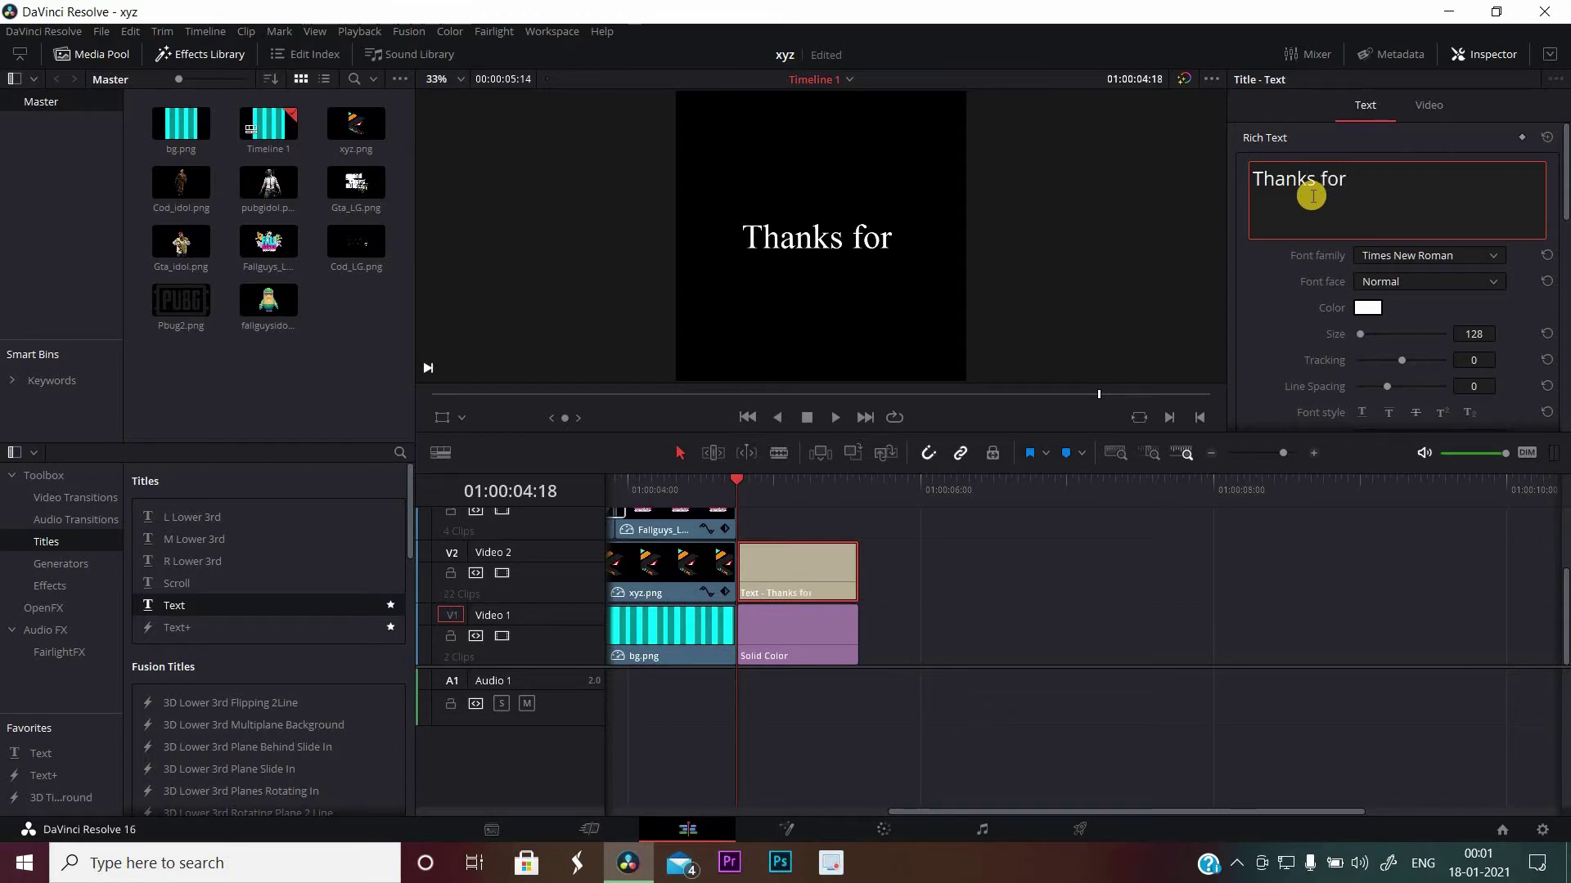
pyautogui.write(' Watching')
pyautogui.press('Return')
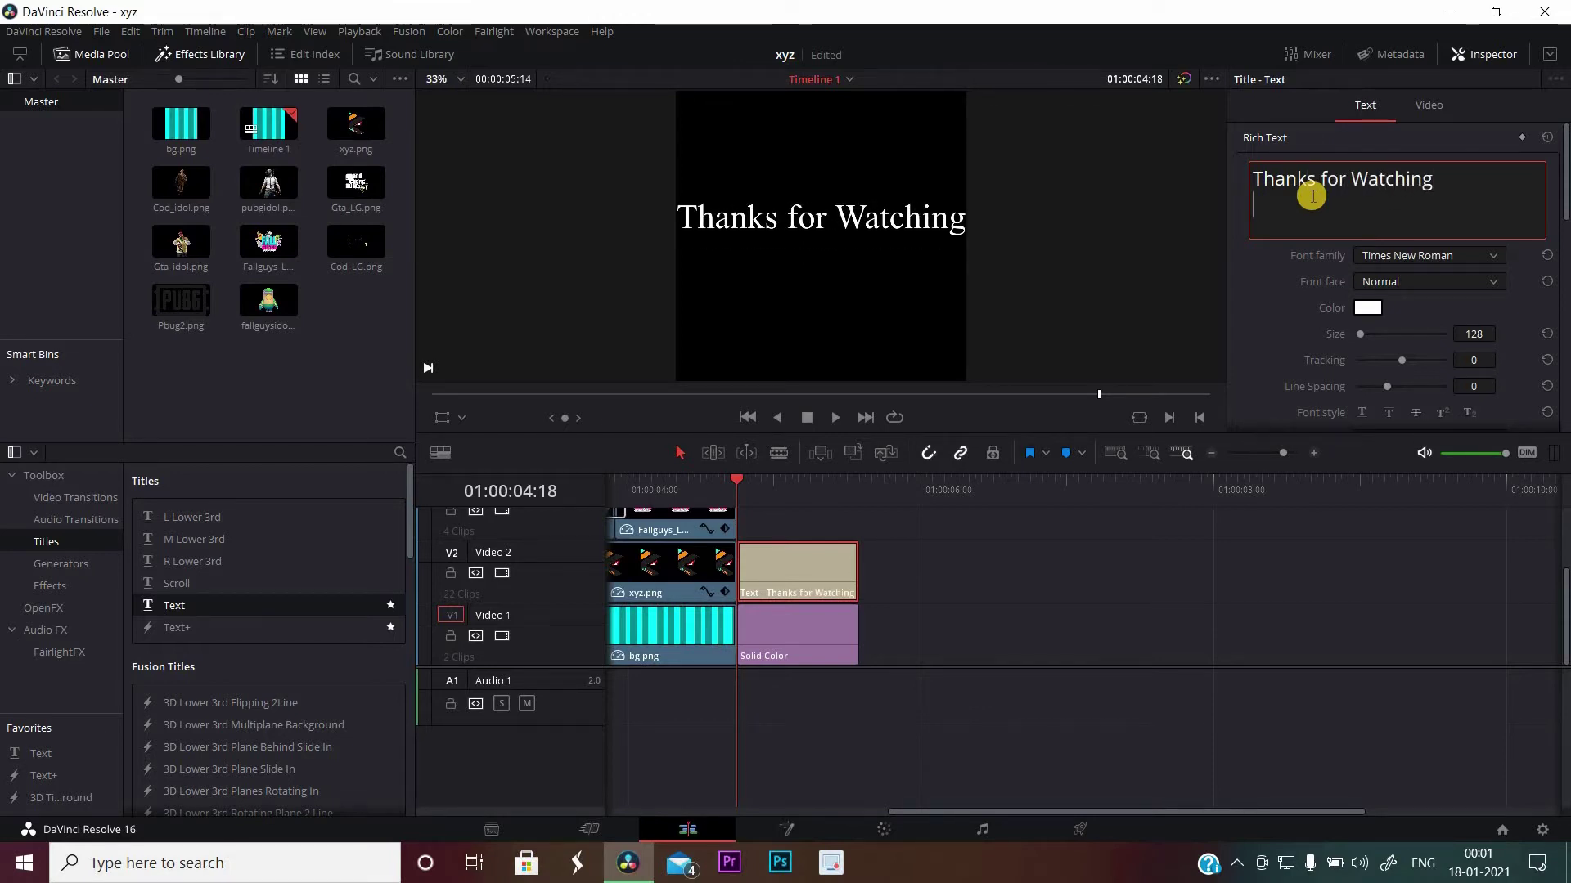
pyautogui.write('low/')
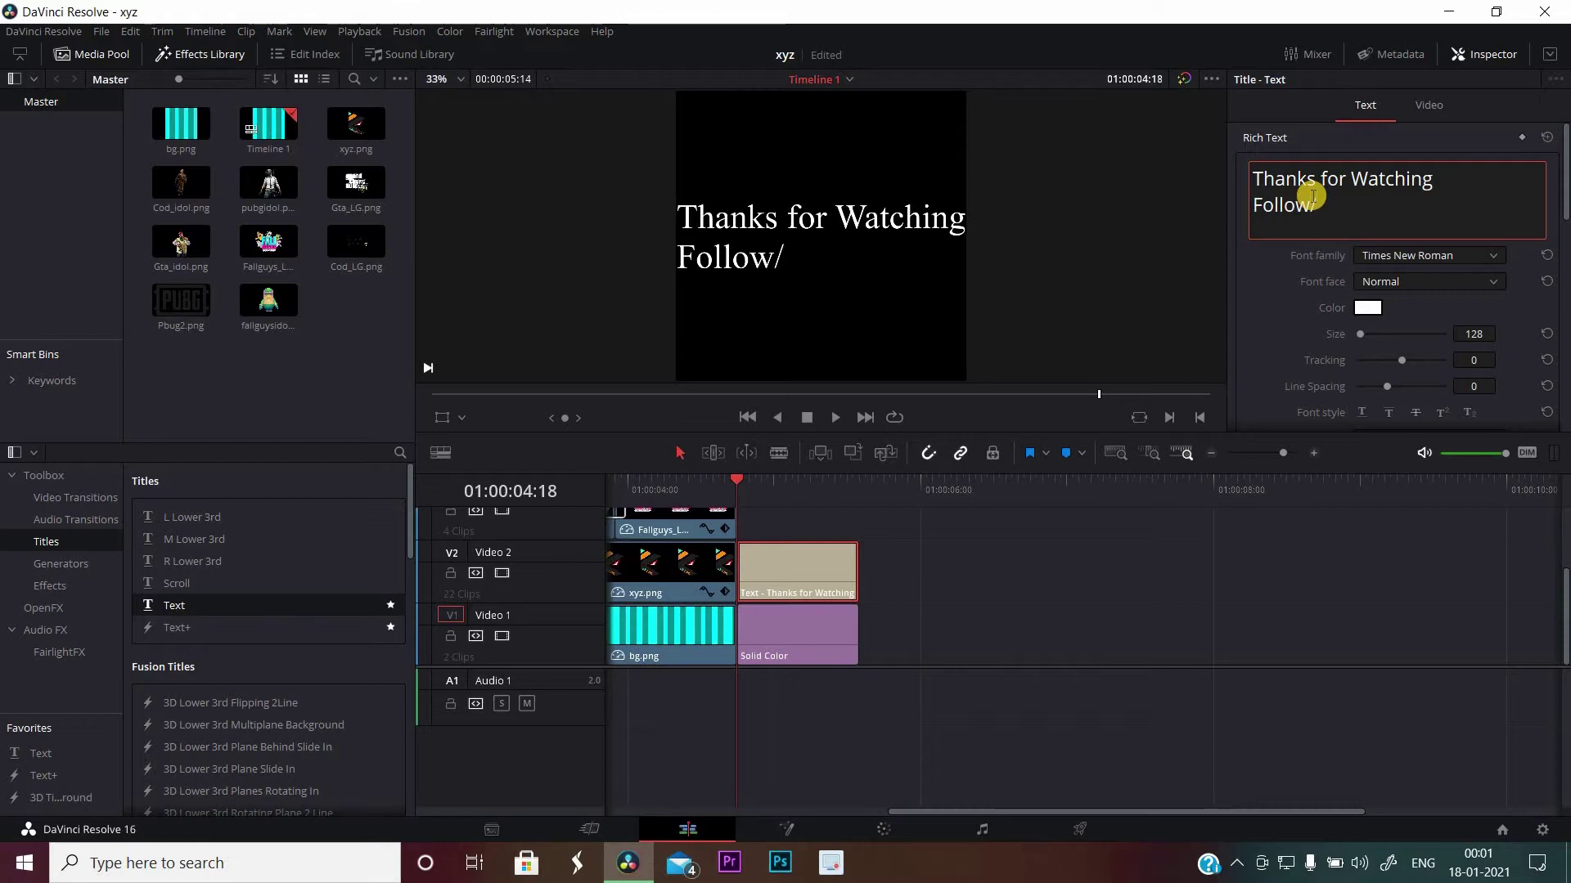
pyautogui.write('face')
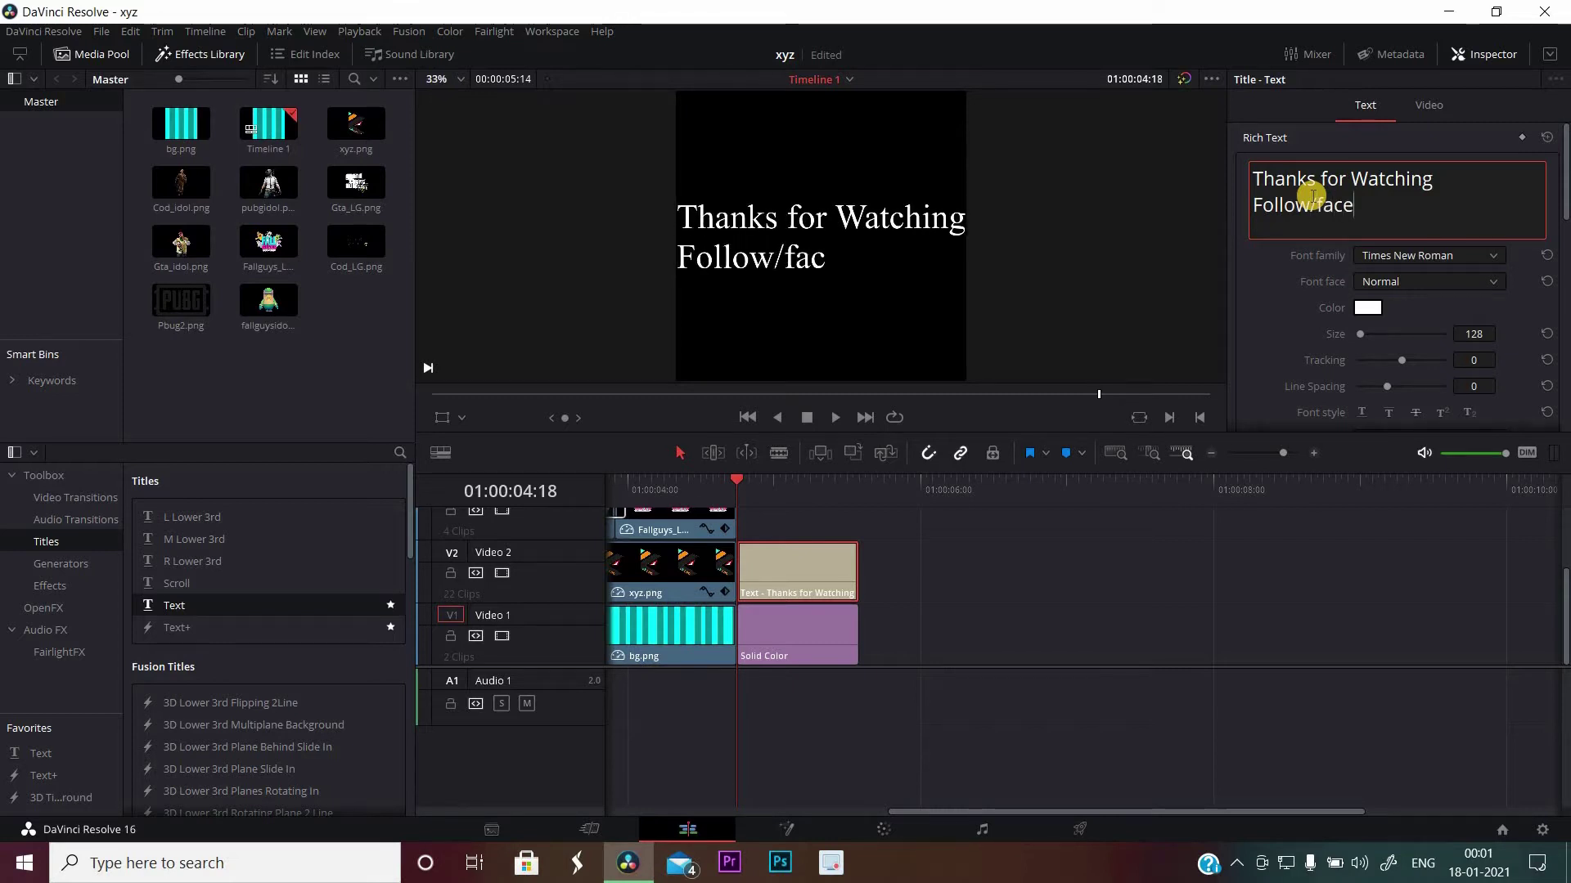
pyautogui.write('book/xy')
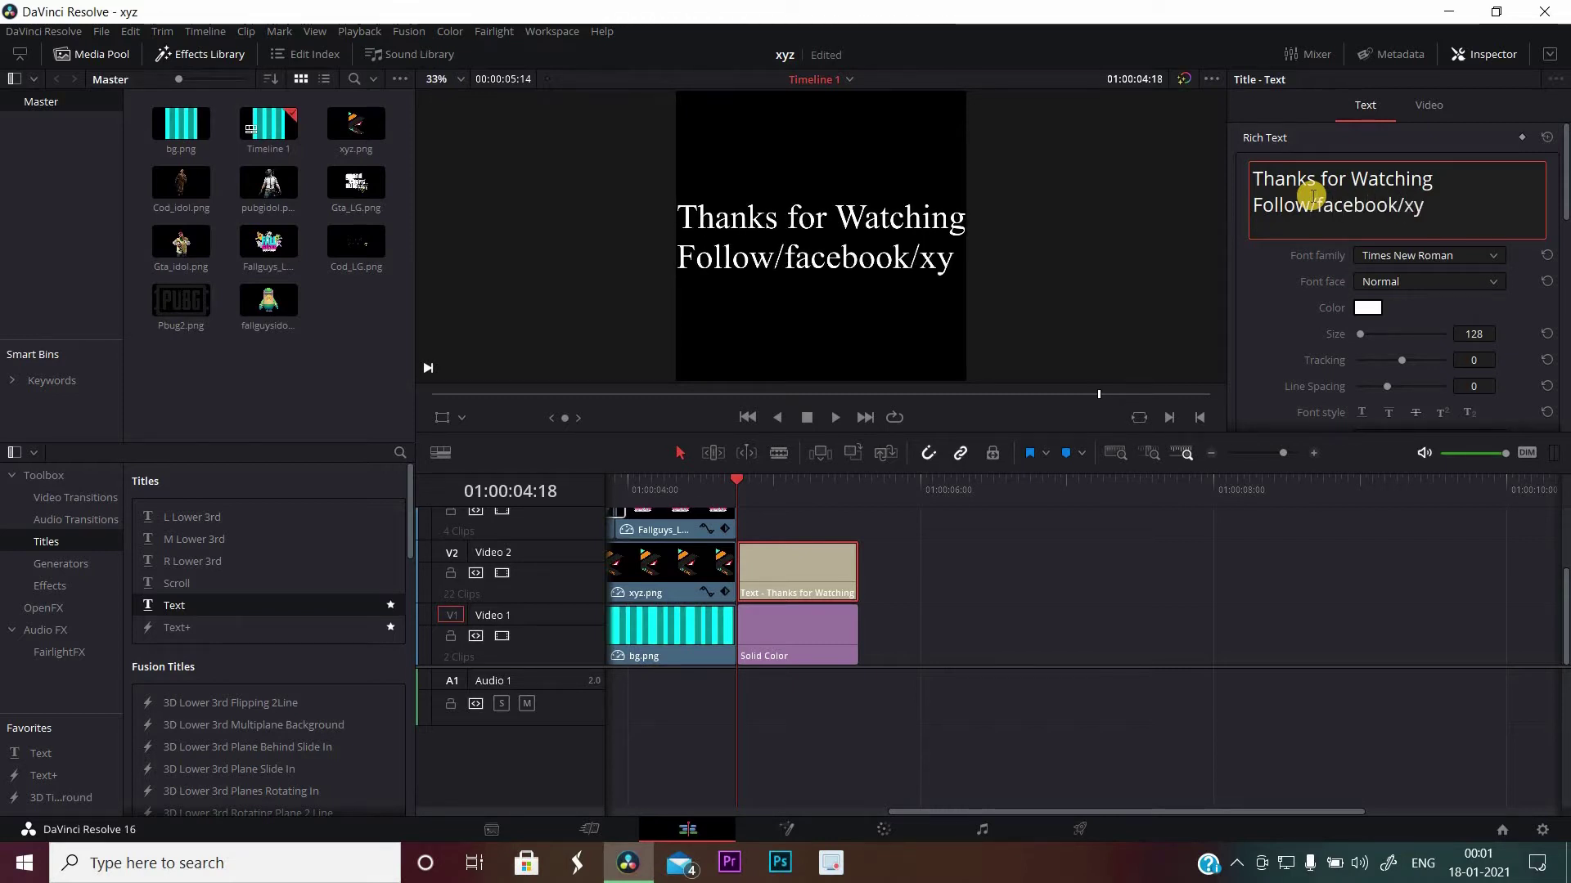
pyautogui.write('zgaming')
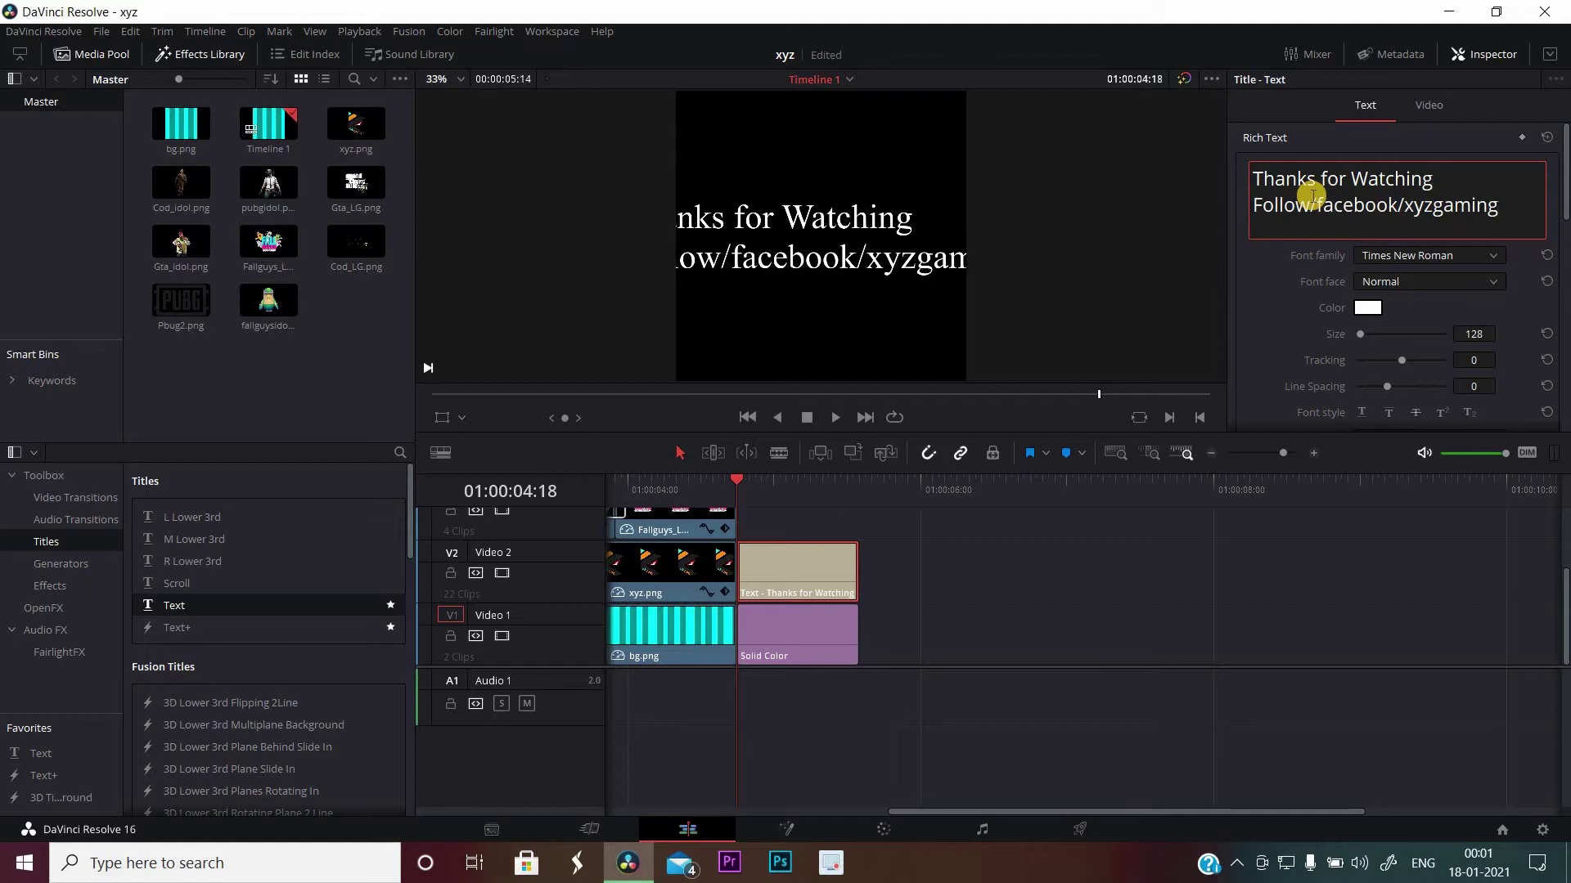
pyautogui.press('Return')
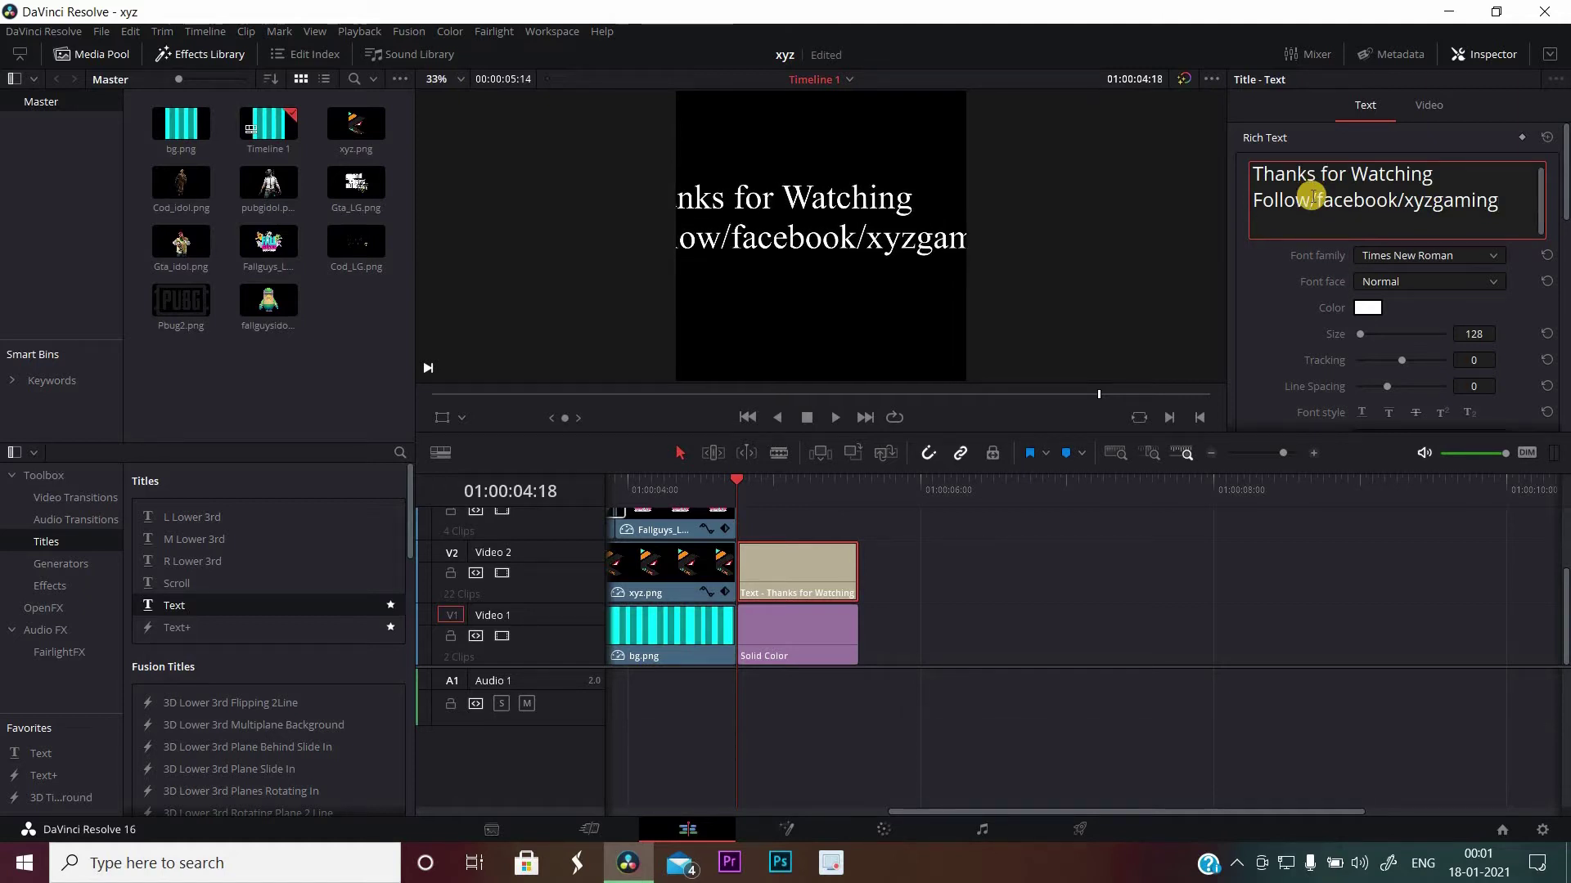
pyautogui.write('Follow/inst')
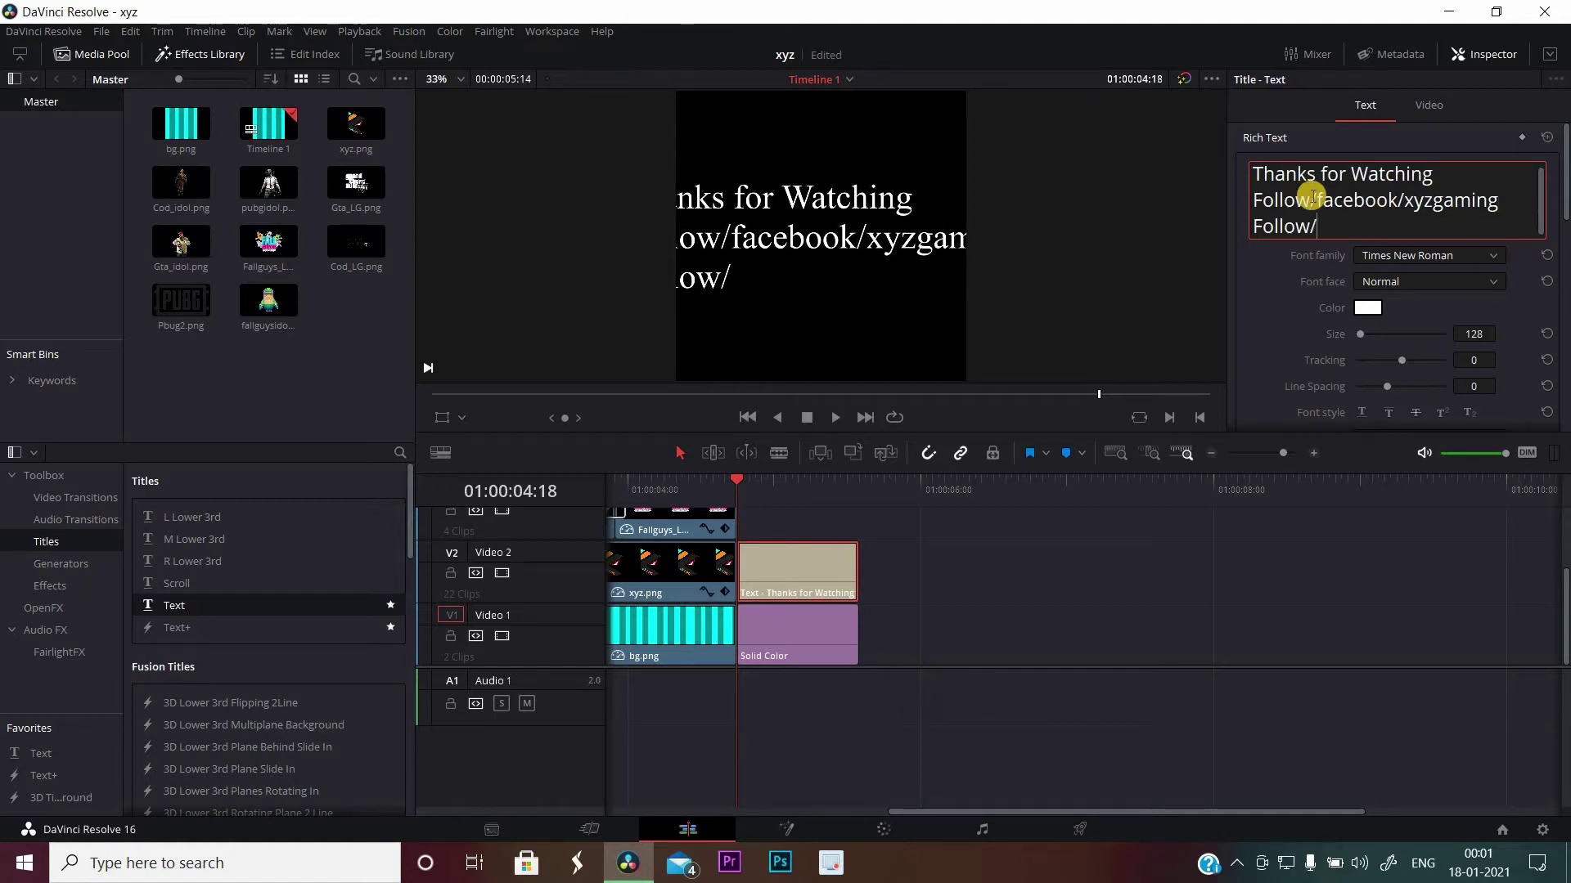
pyautogui.write('agram/')
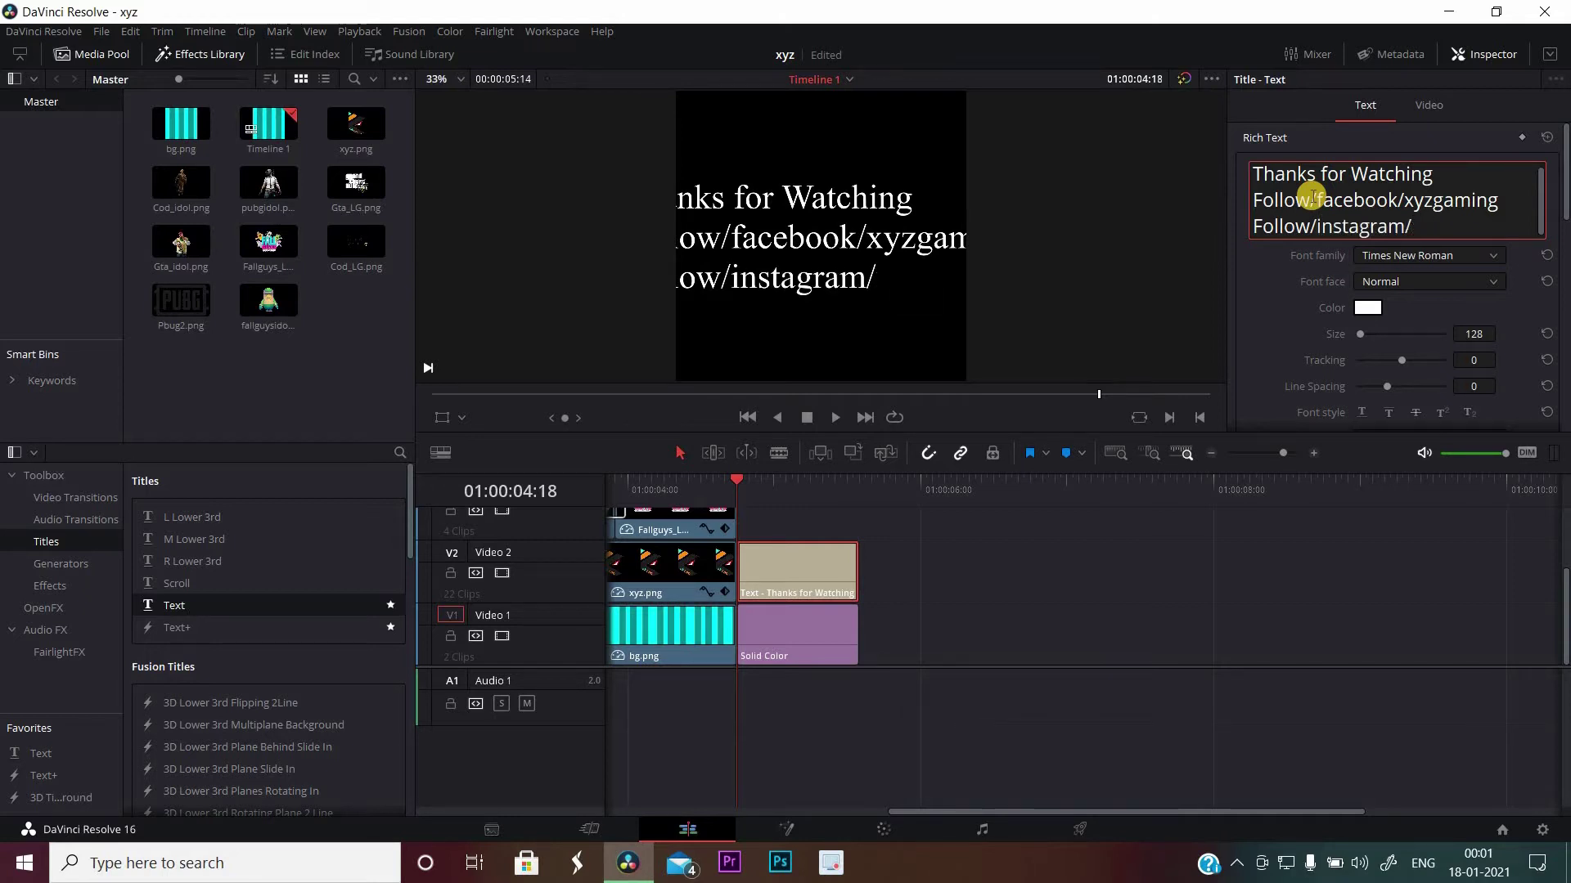
pyautogui.write('@xyz')
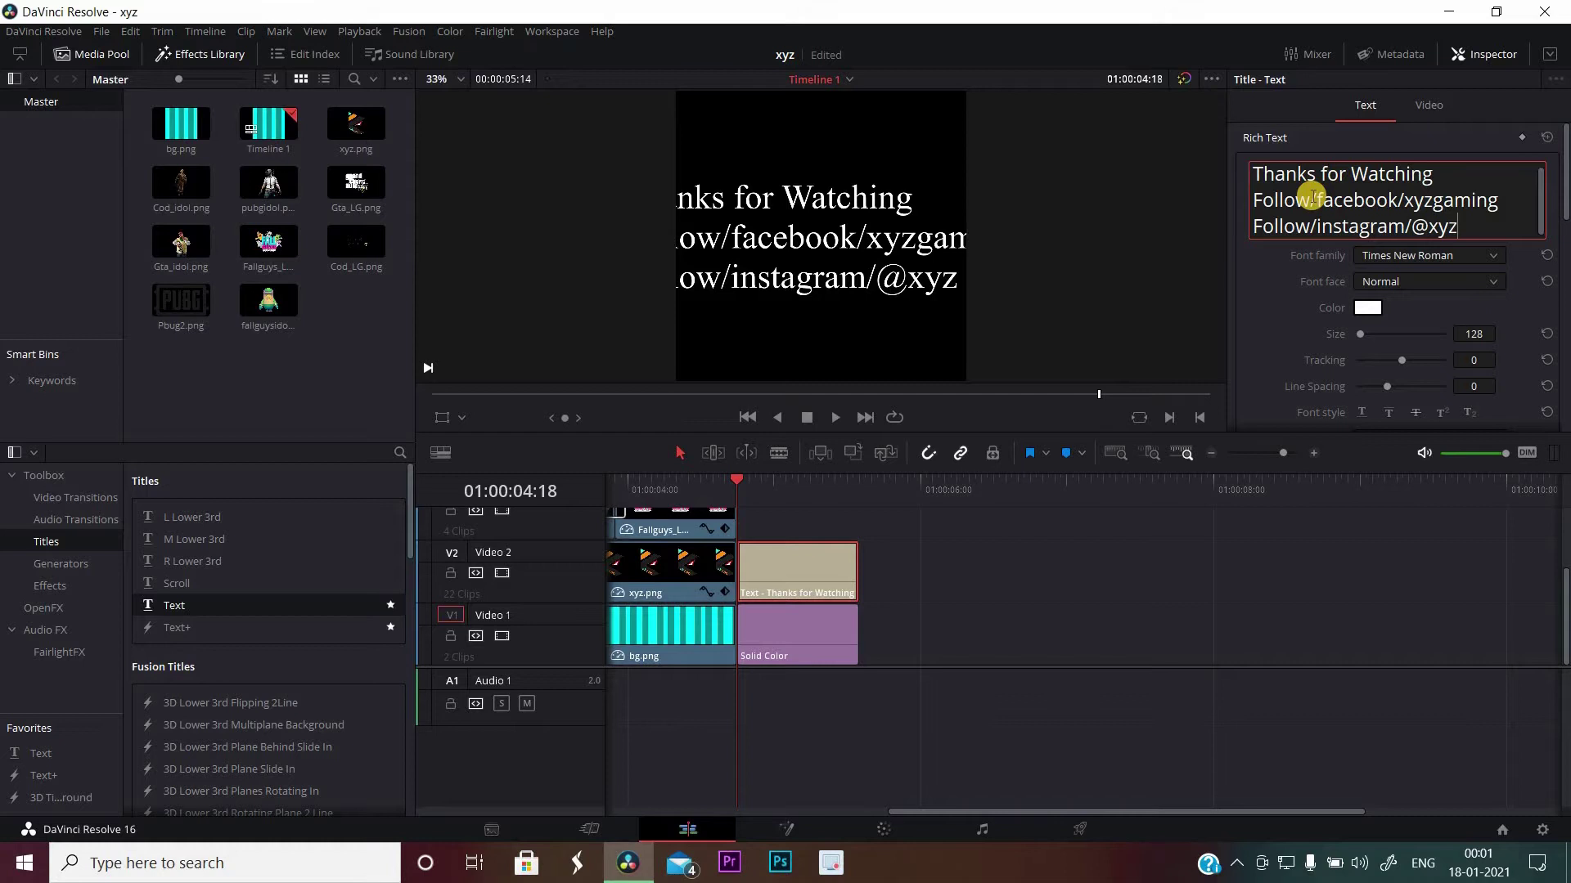
pyautogui.write('gaming')
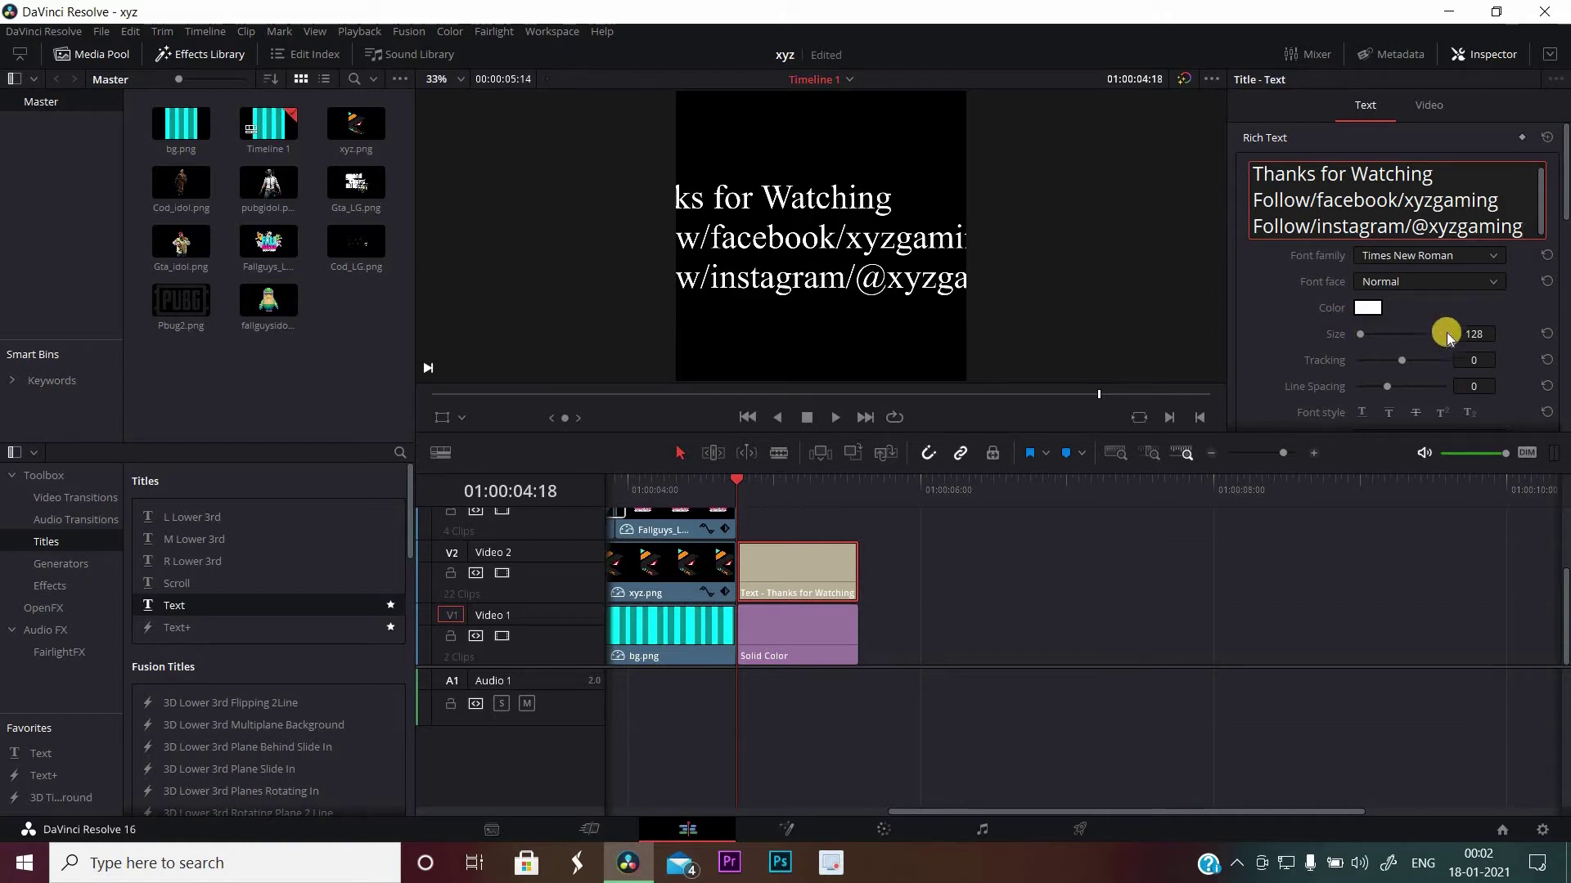
# - Set the end-card text to Tw Cen MT Bold Italic at size 84
pyautogui.moveTo(1466, 333); pyautogui.dragTo(1424, 345)
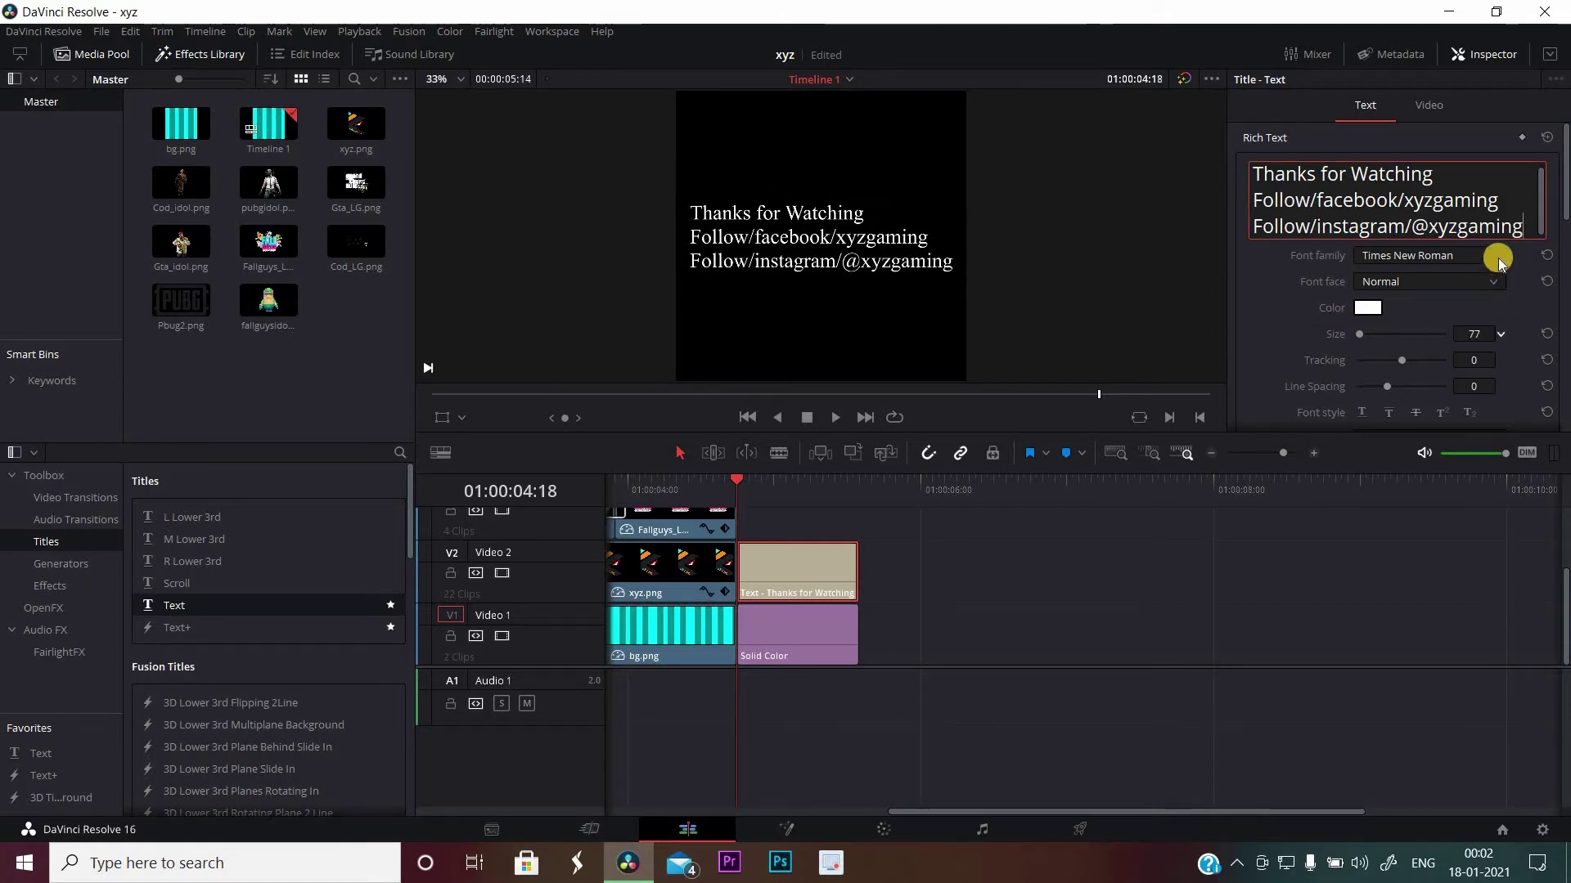
pyautogui.click(1492, 260)
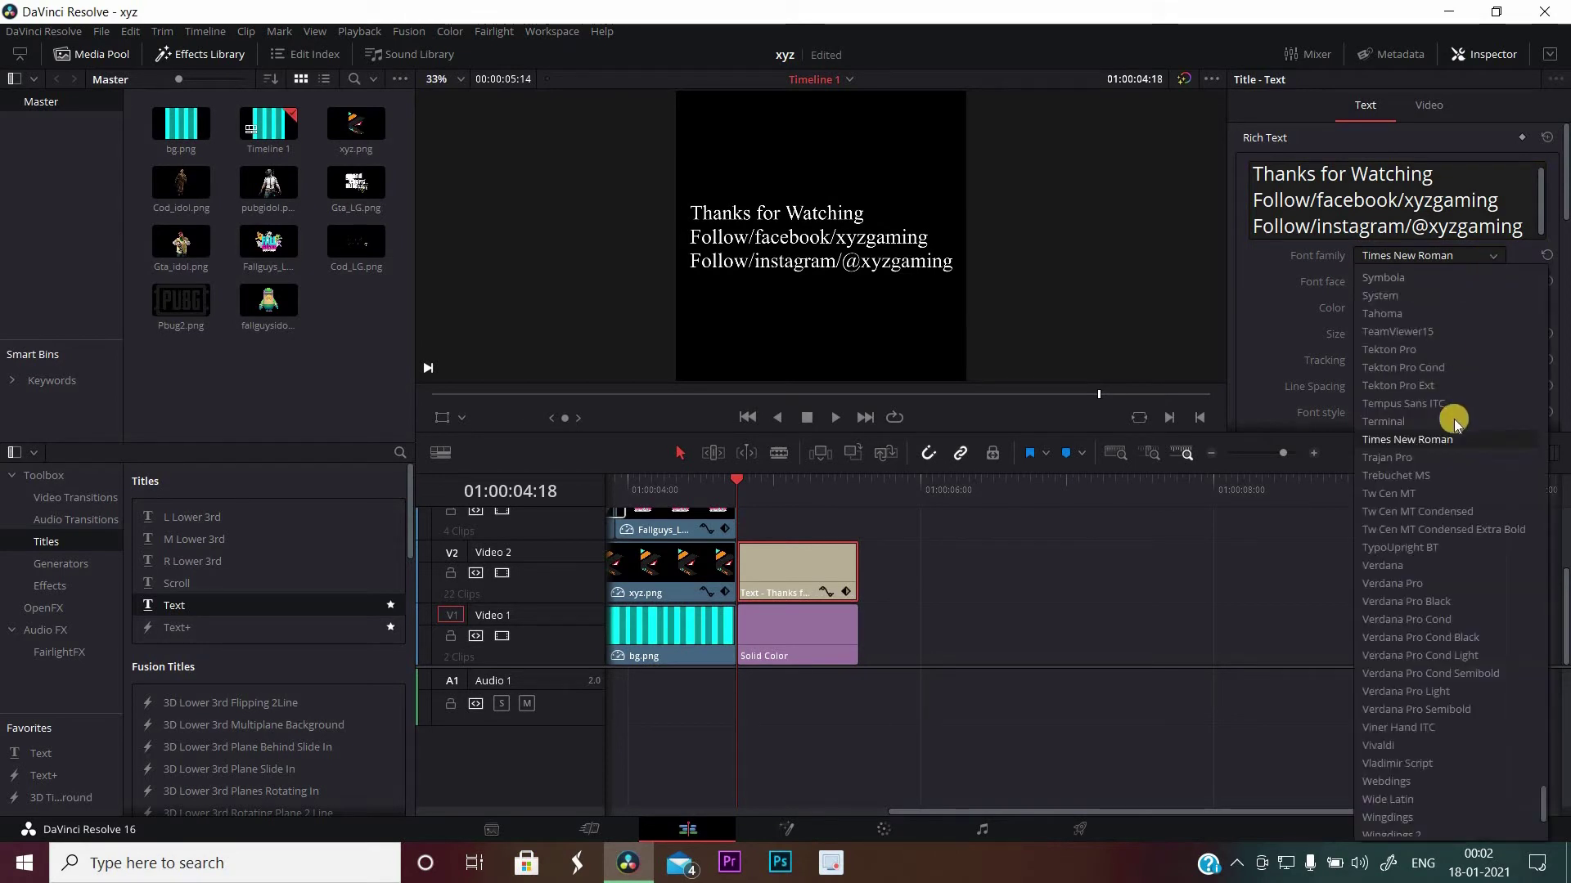
pyautogui.click(1402, 493)
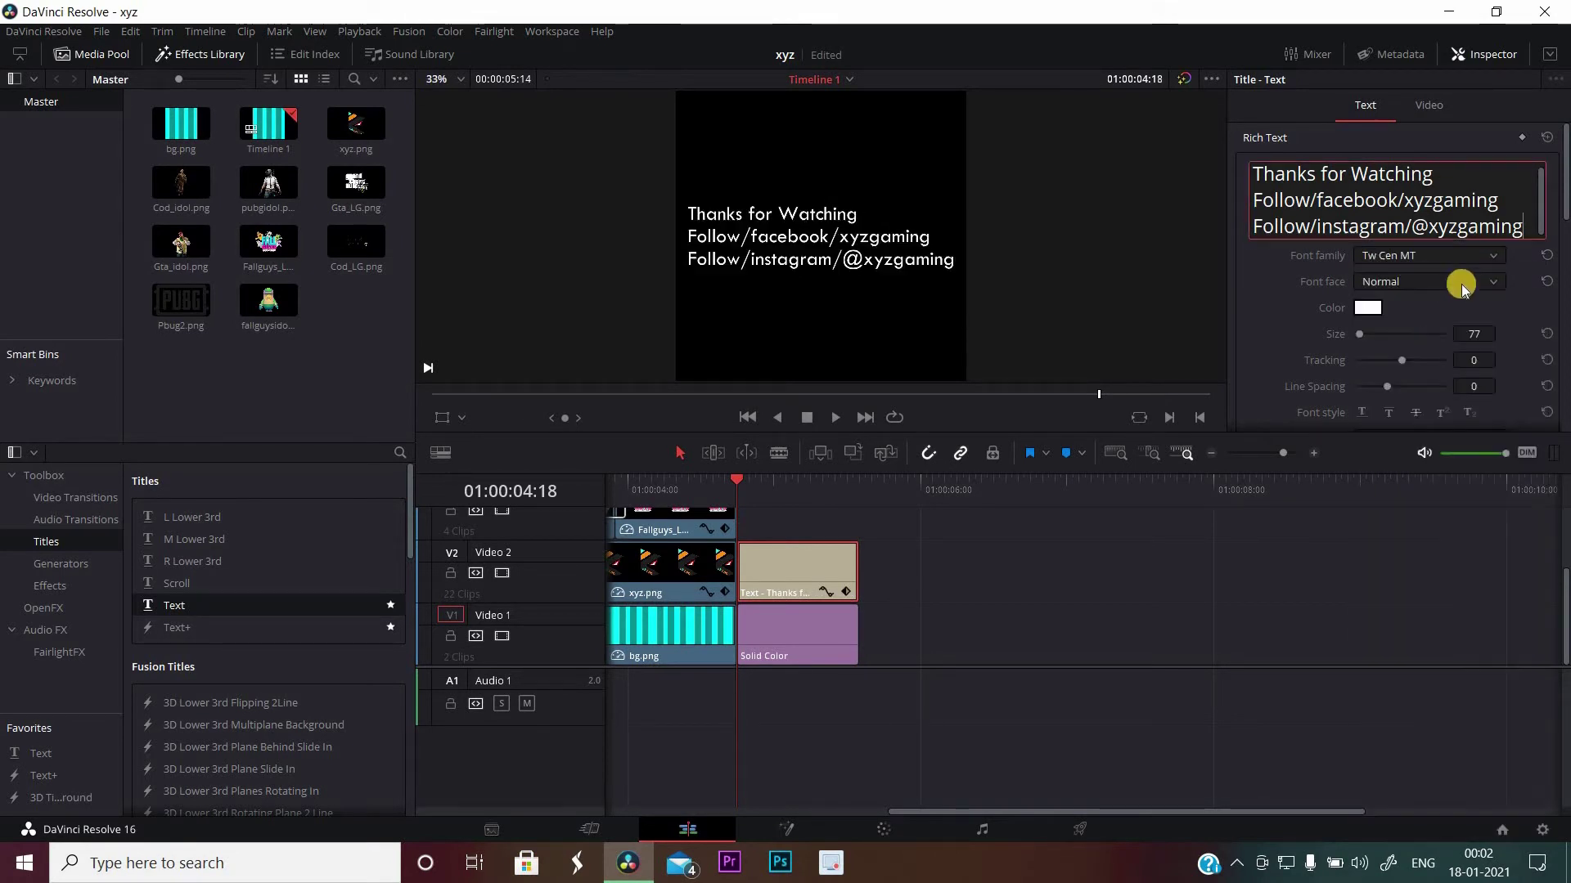
pyautogui.click(1472, 284)
pyautogui.click(1306, 360)
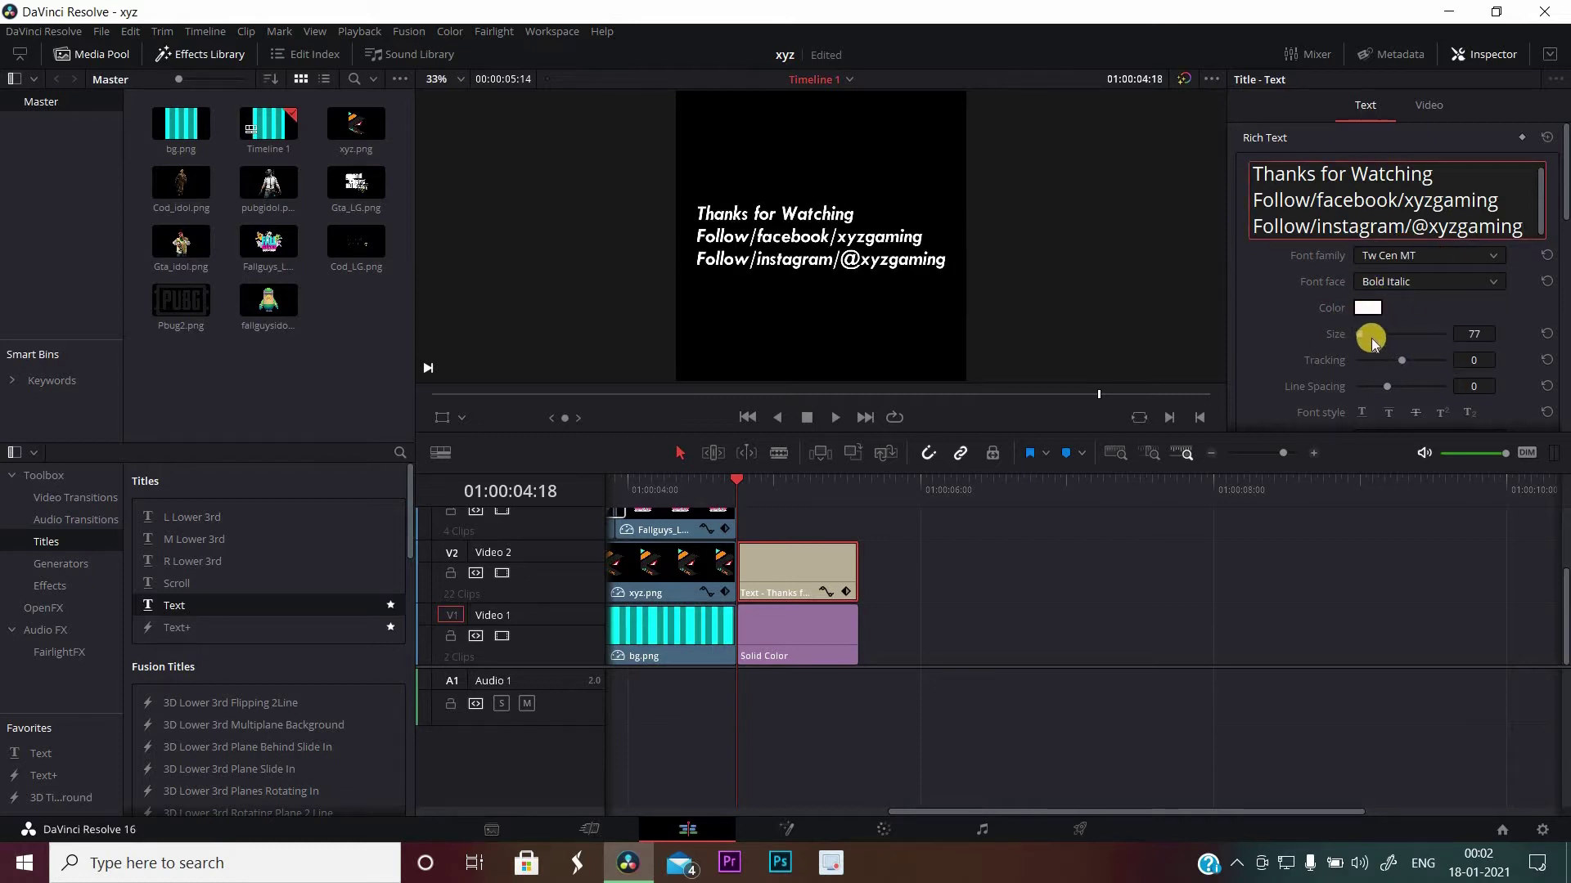
pyautogui.moveTo(1362, 335); pyautogui.dragTo(1360, 335)
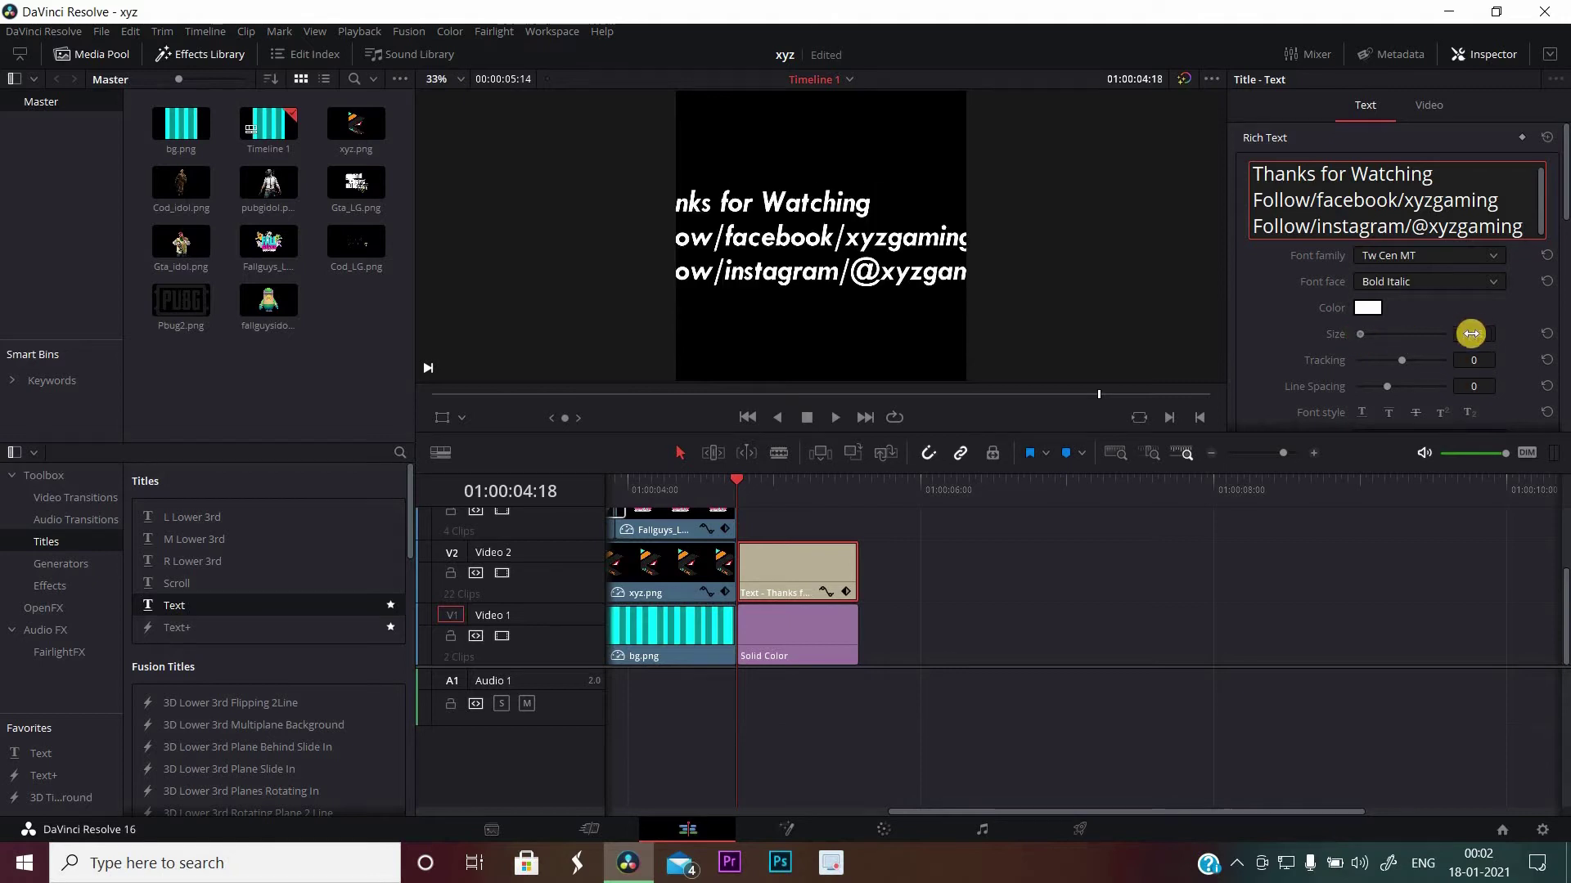
pyautogui.moveTo(1469, 334); pyautogui.dragTo(1424, 352)
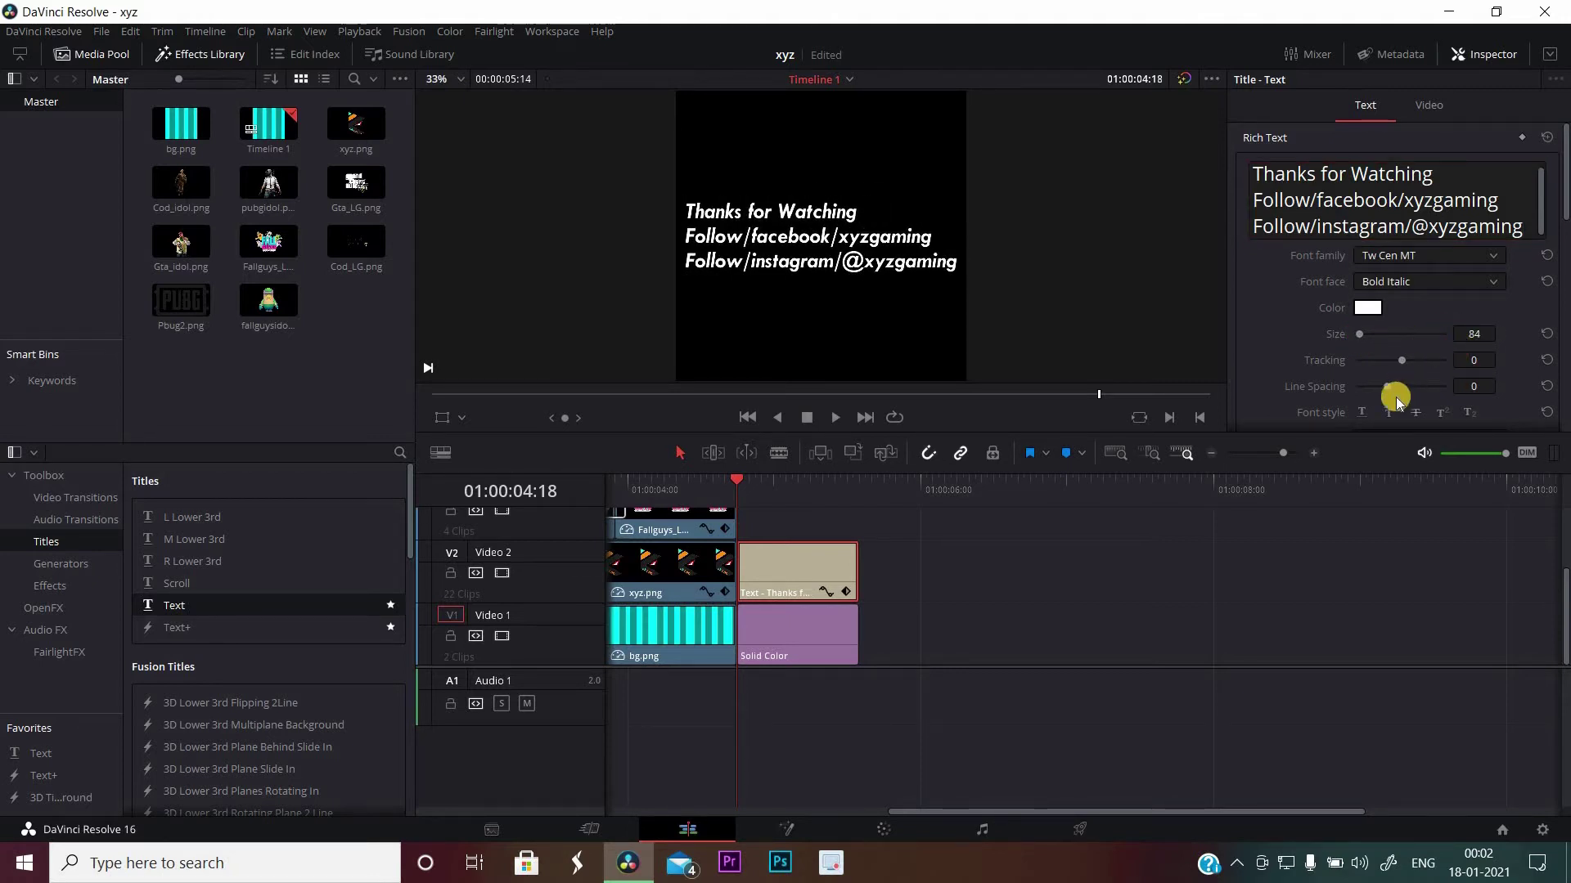
# - Set the title line spacing to 40 and colour the text aqua (#59ffe7)
pyautogui.scroll(-2, 1395, 405)
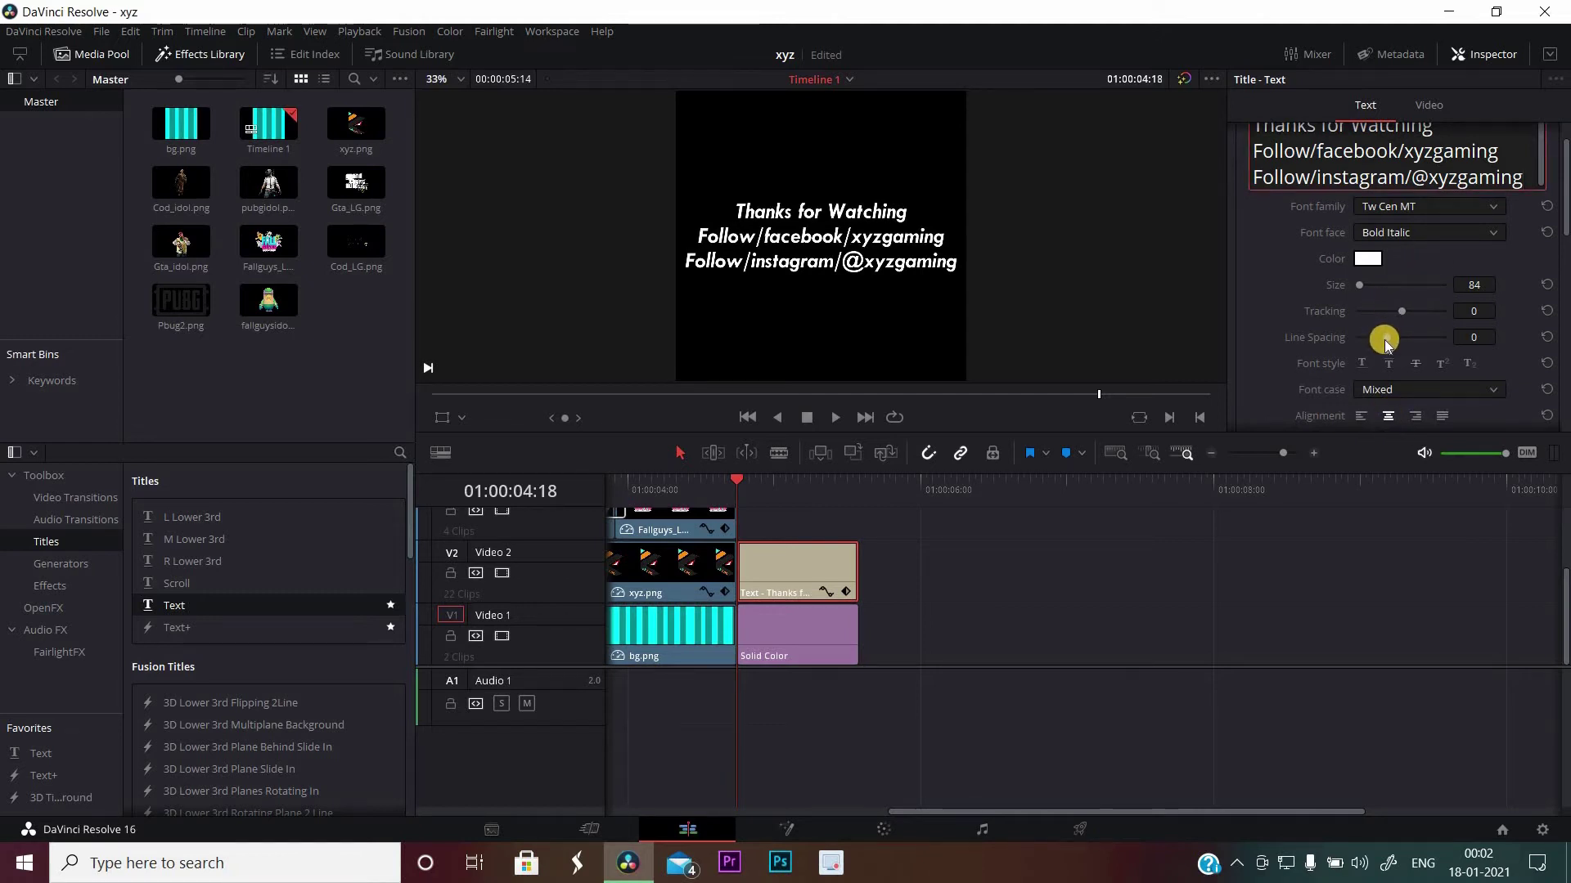
pyautogui.moveTo(1389, 342); pyautogui.dragTo(1390, 338)
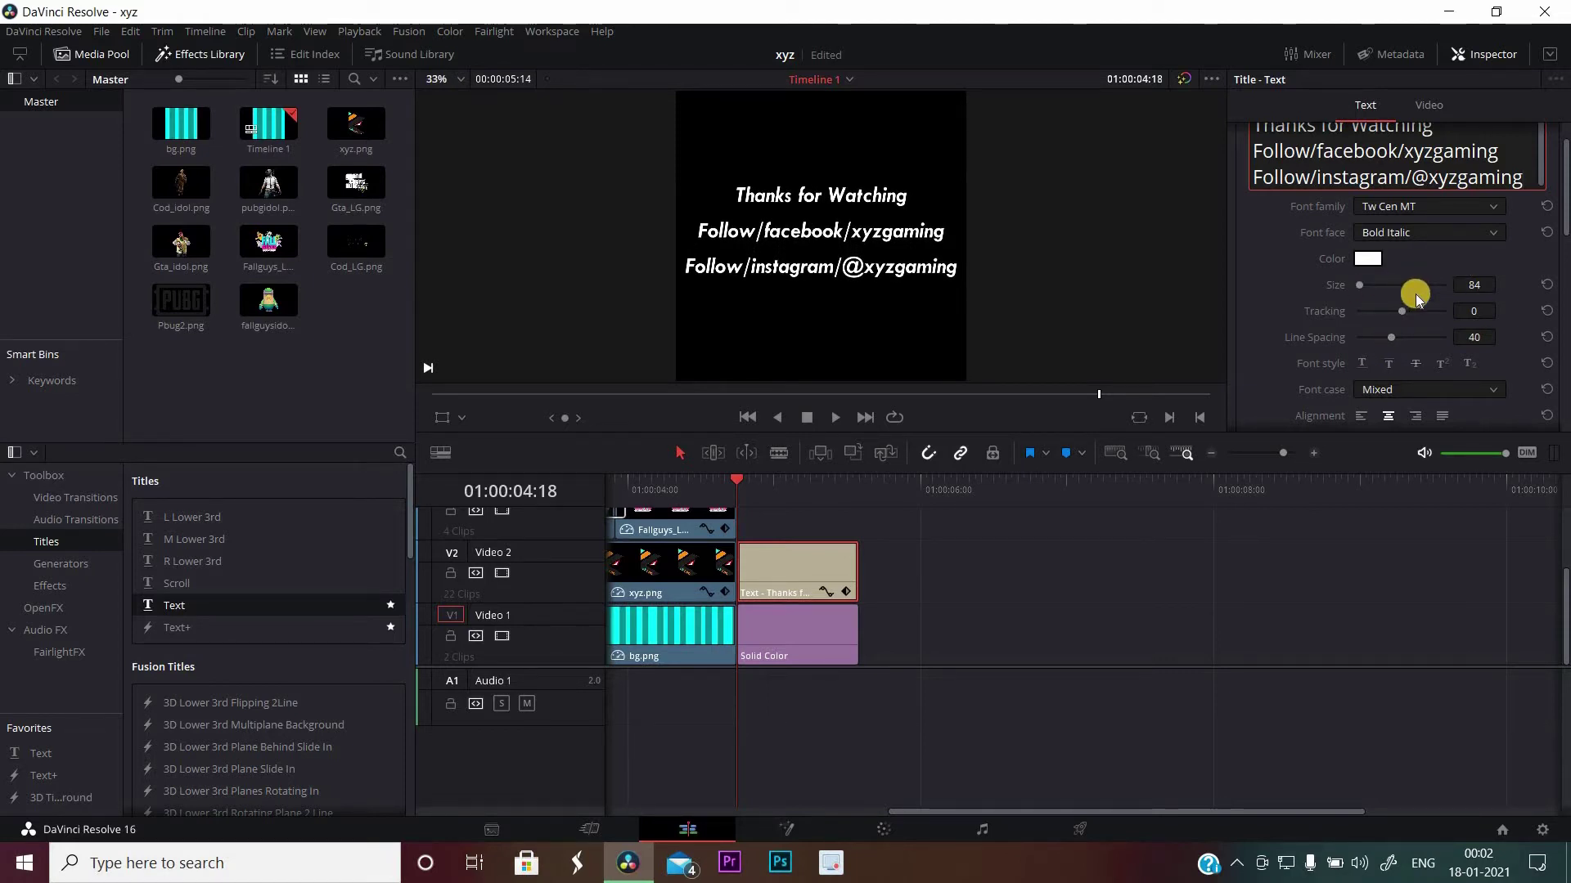
pyautogui.scroll(-2, 1418, 299)
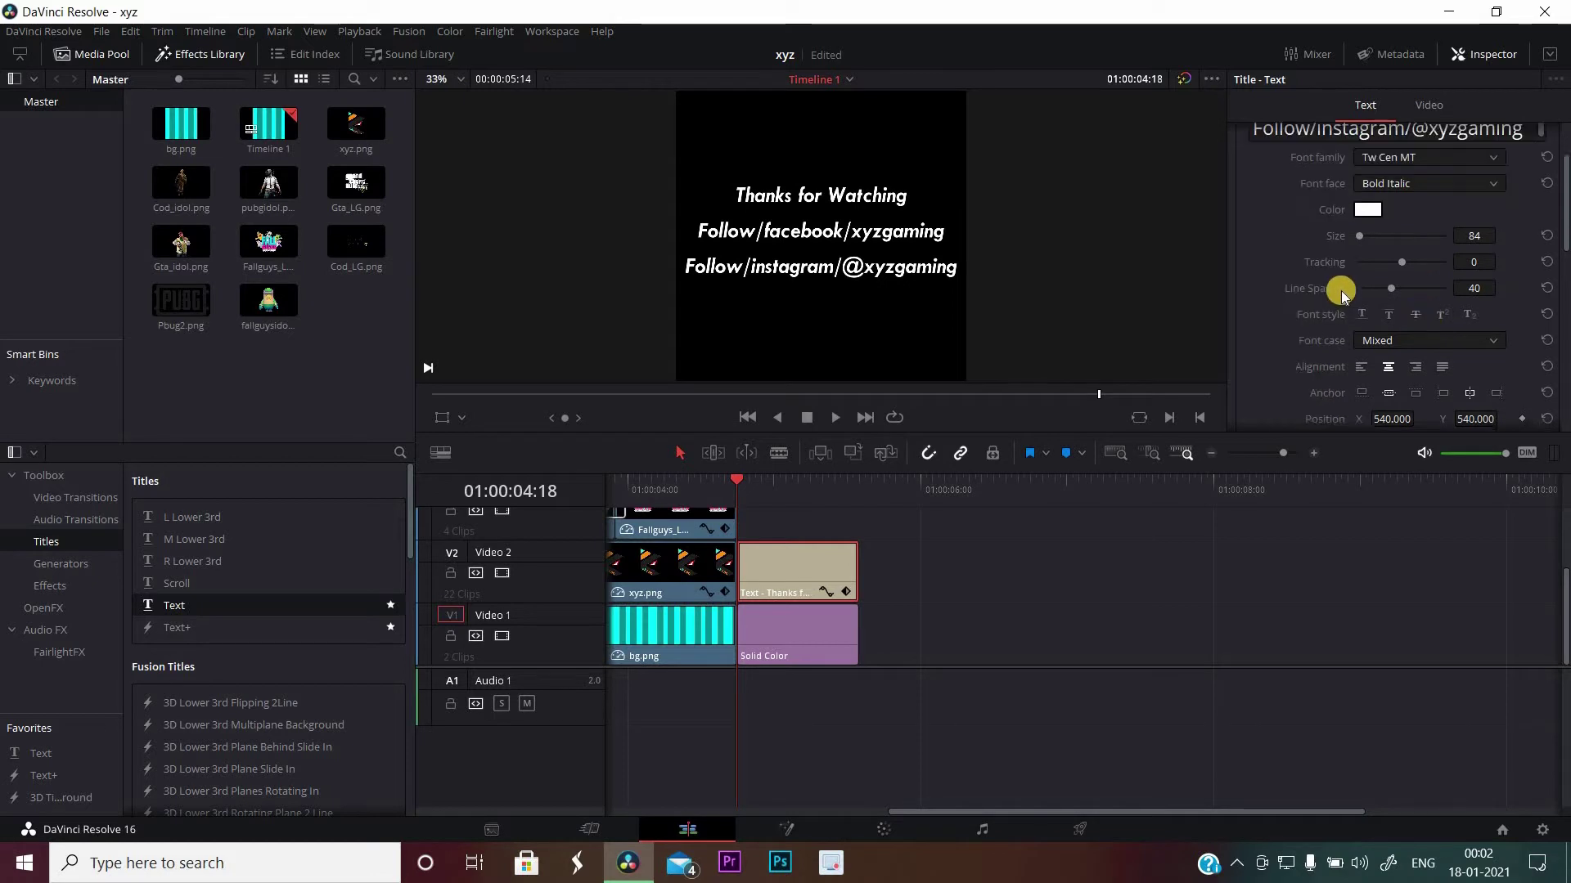
pyautogui.scroll(4, 1341, 291)
pyautogui.click(1365, 310)
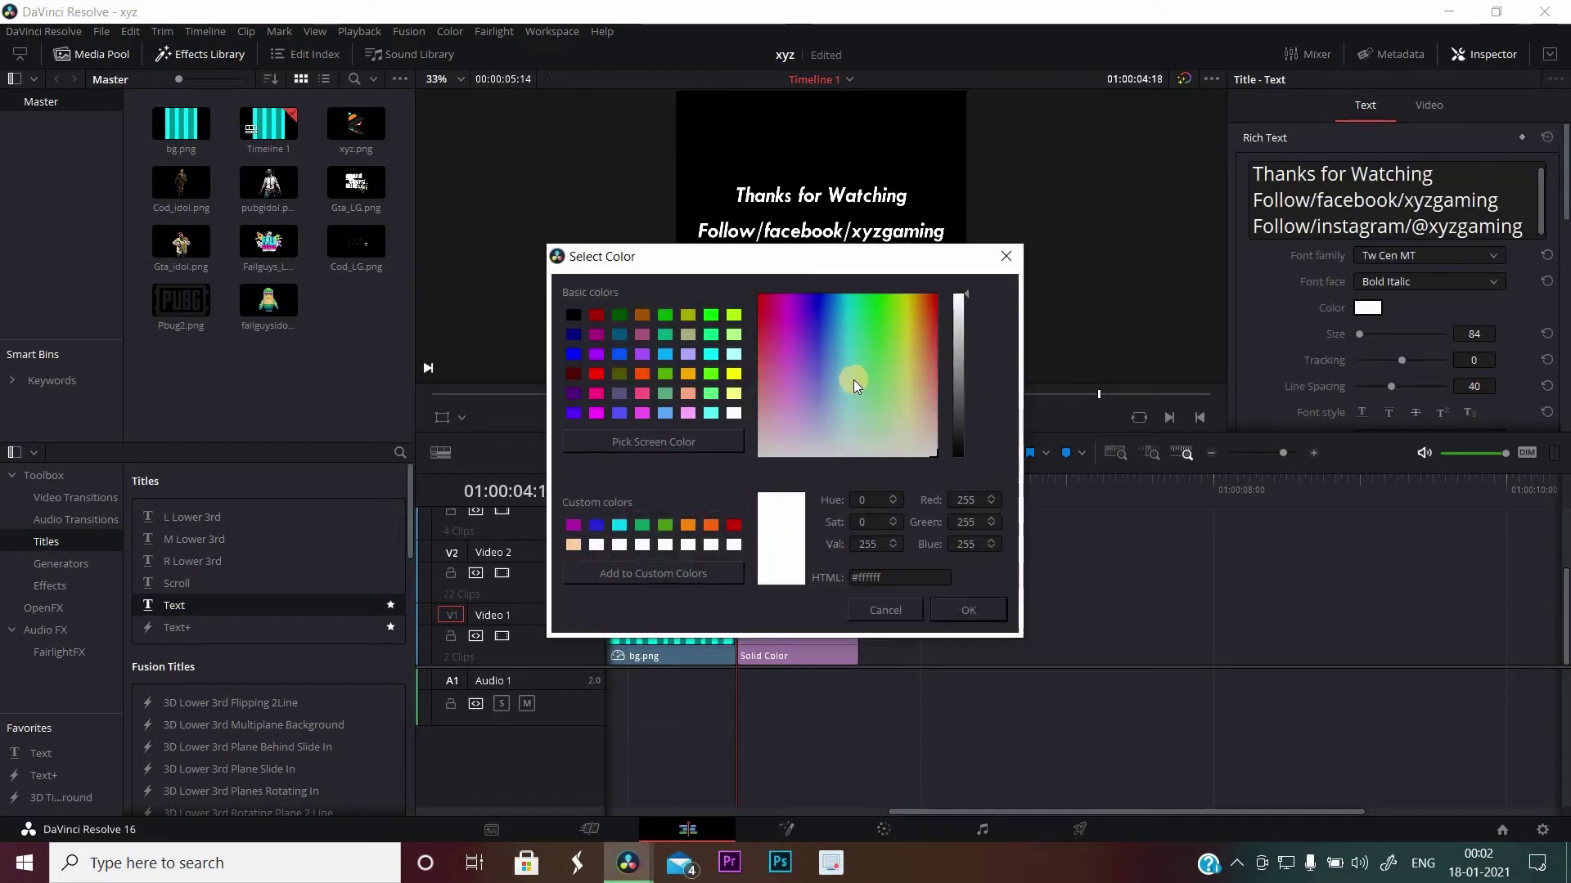
pyautogui.click(847, 376)
pyautogui.click(852, 351)
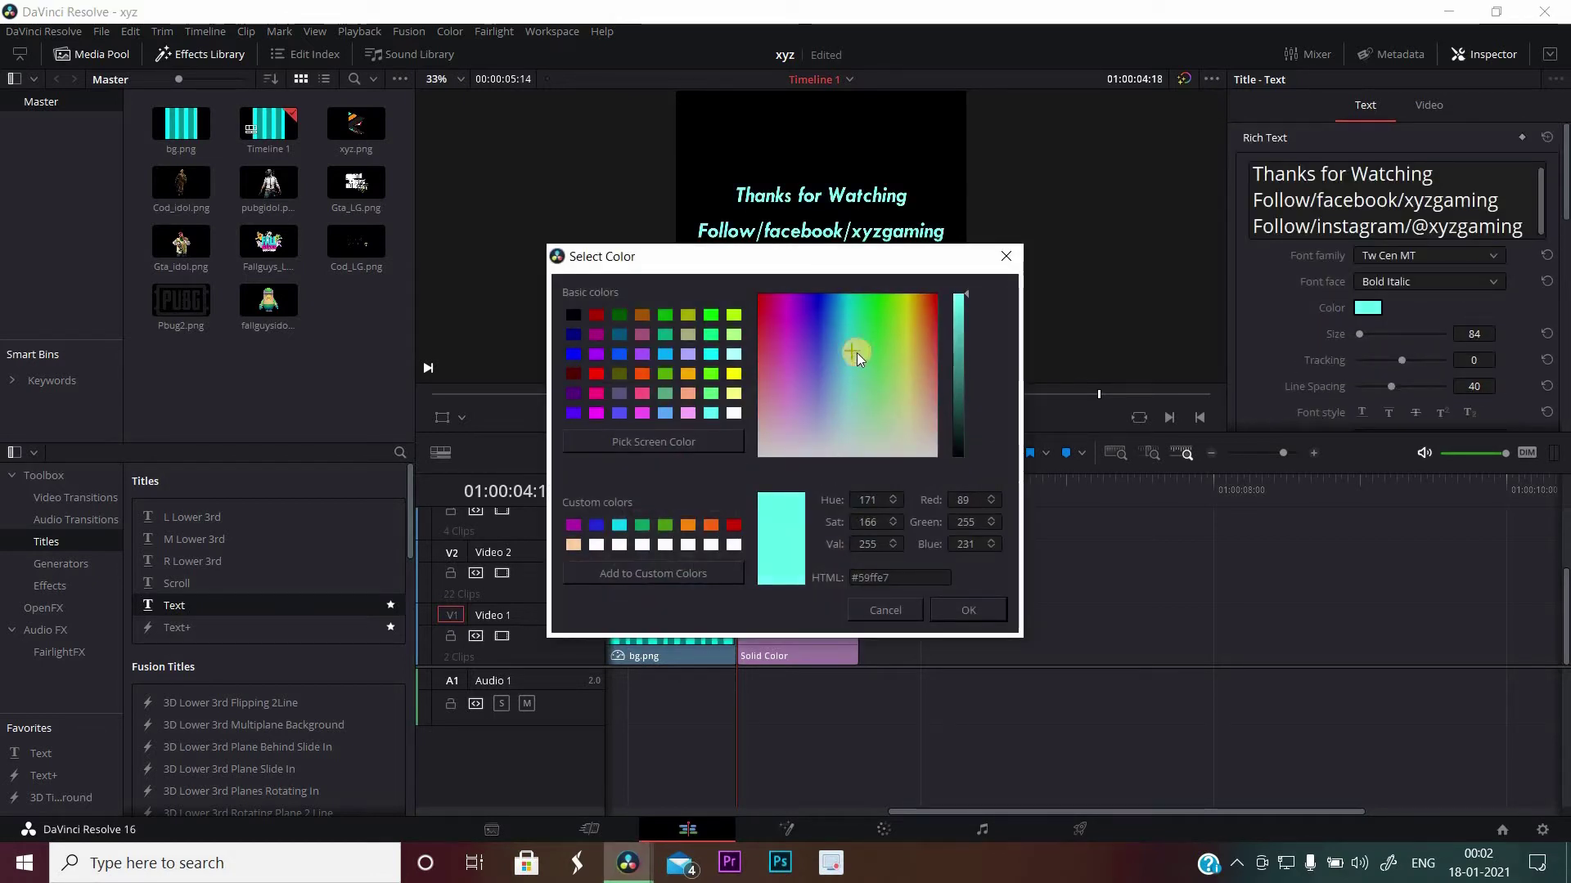
pyautogui.click(850, 344)
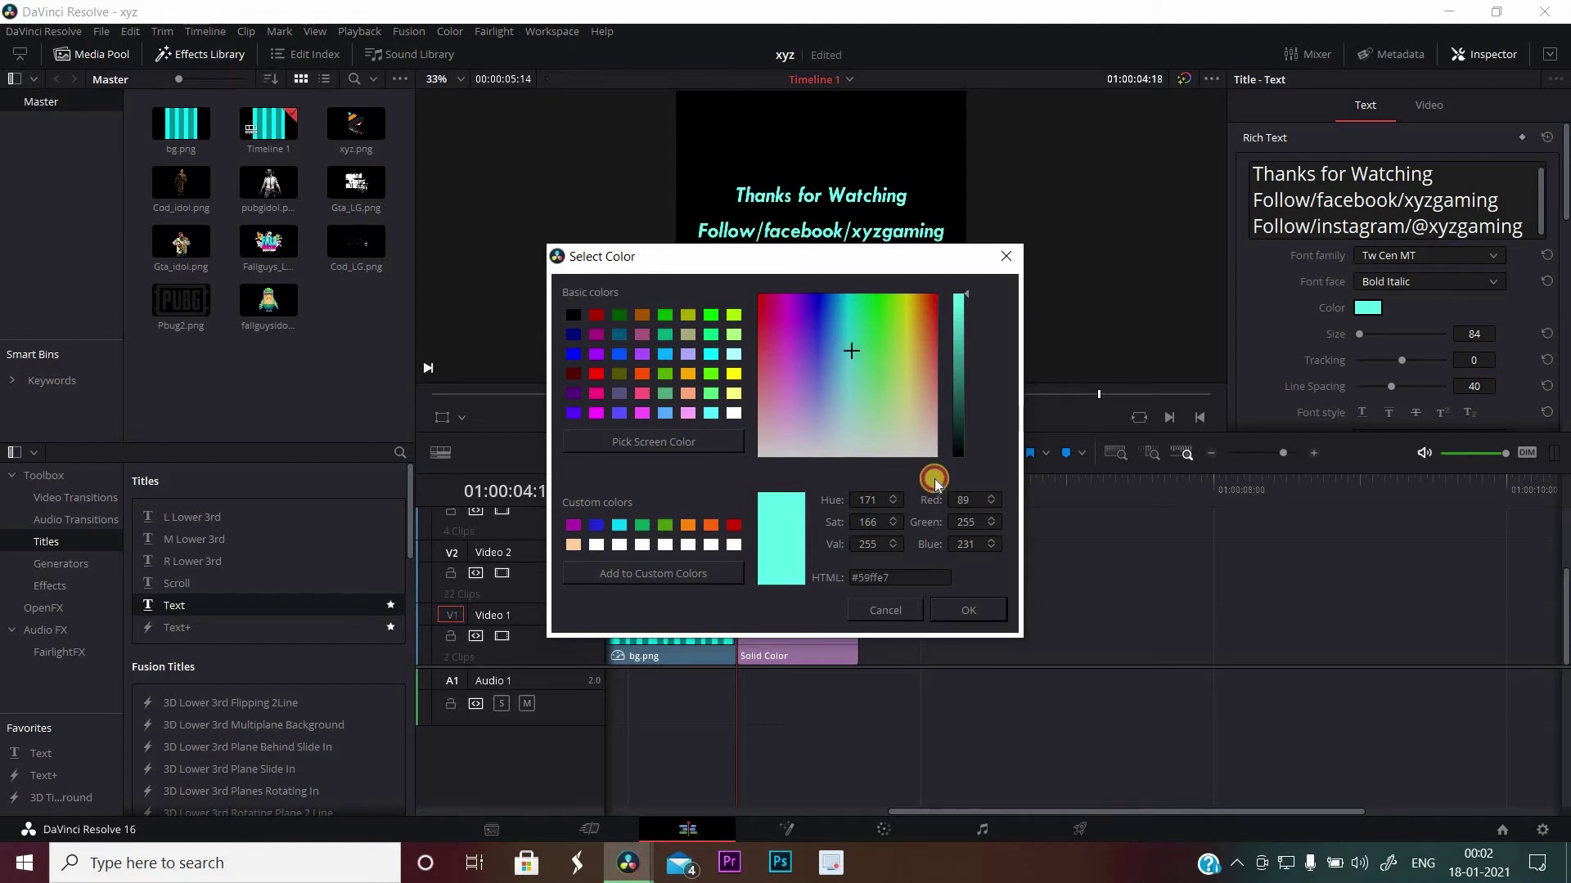
pyautogui.click(954, 603)
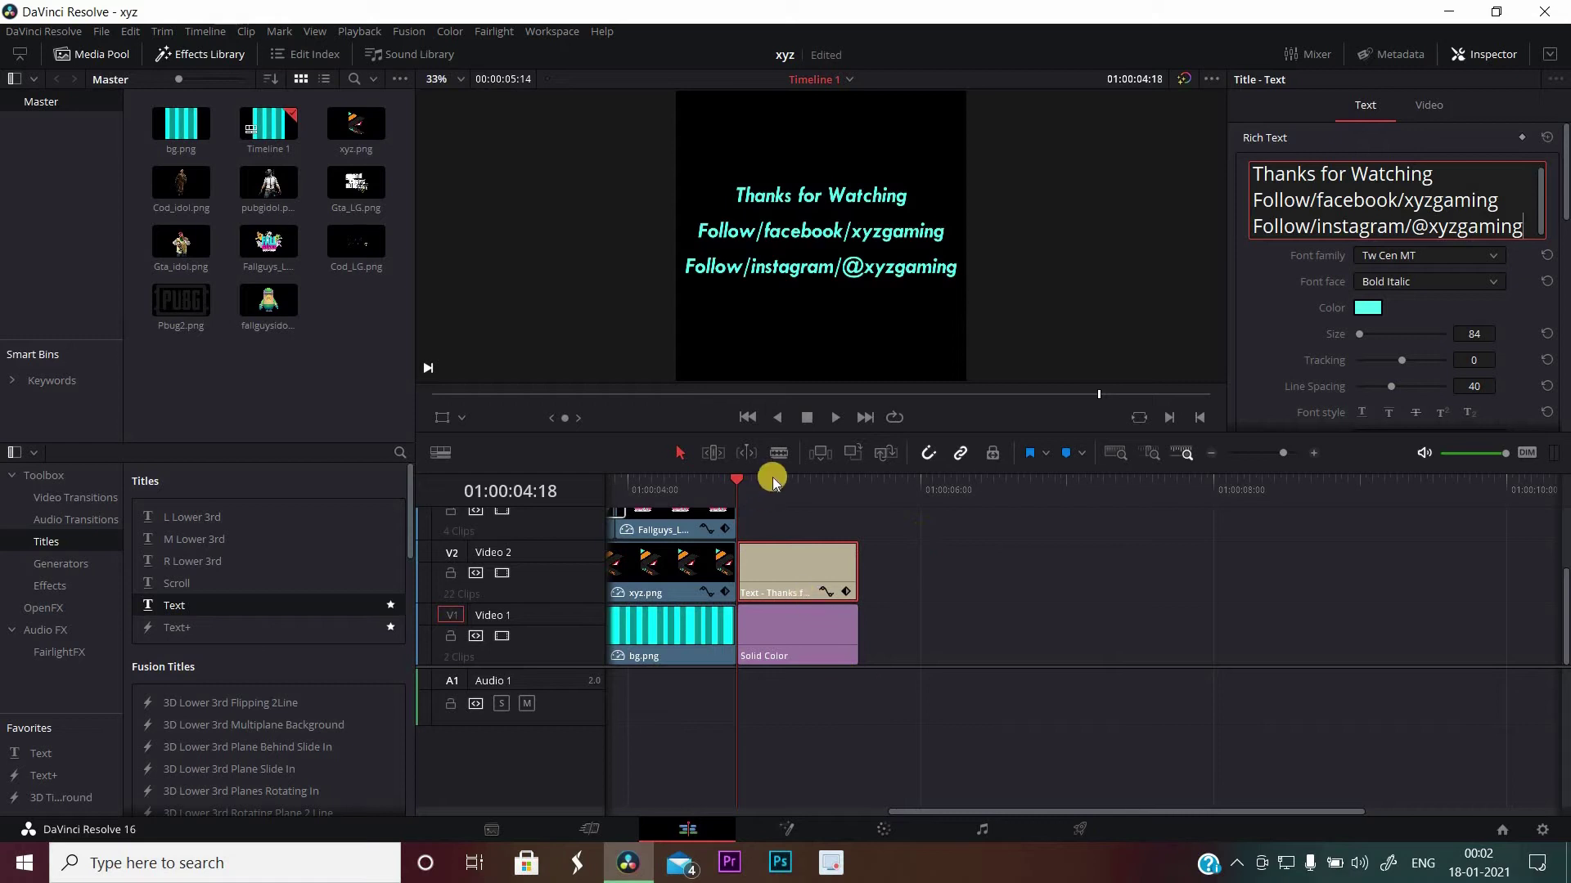
# - Preview the montage from the start, then show the Video Transitions list
pyautogui.press('Home')
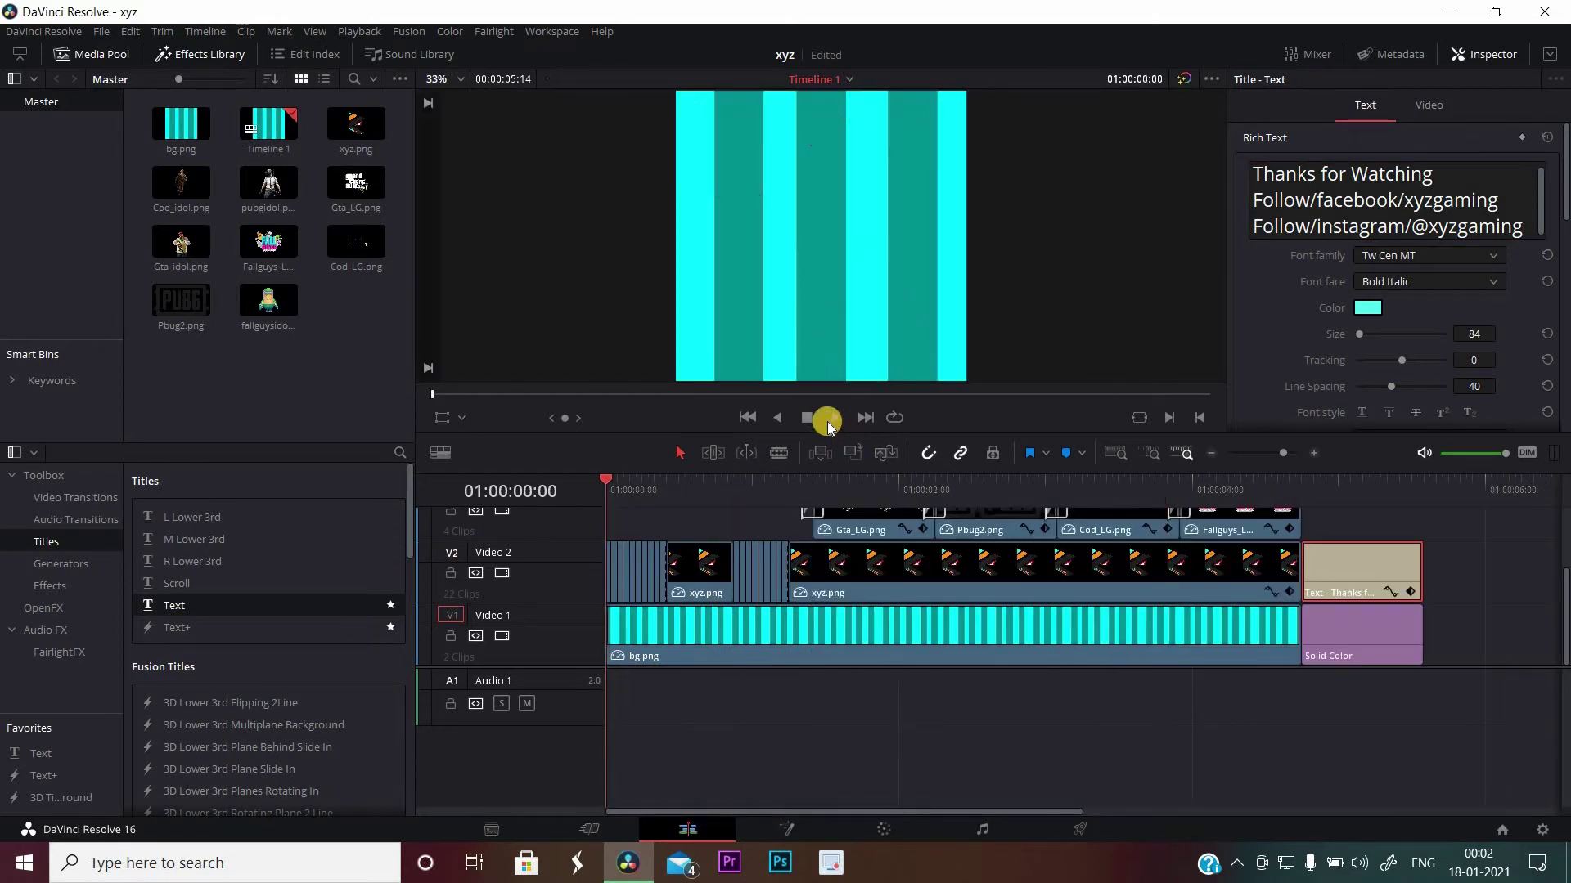
pyautogui.press('space')
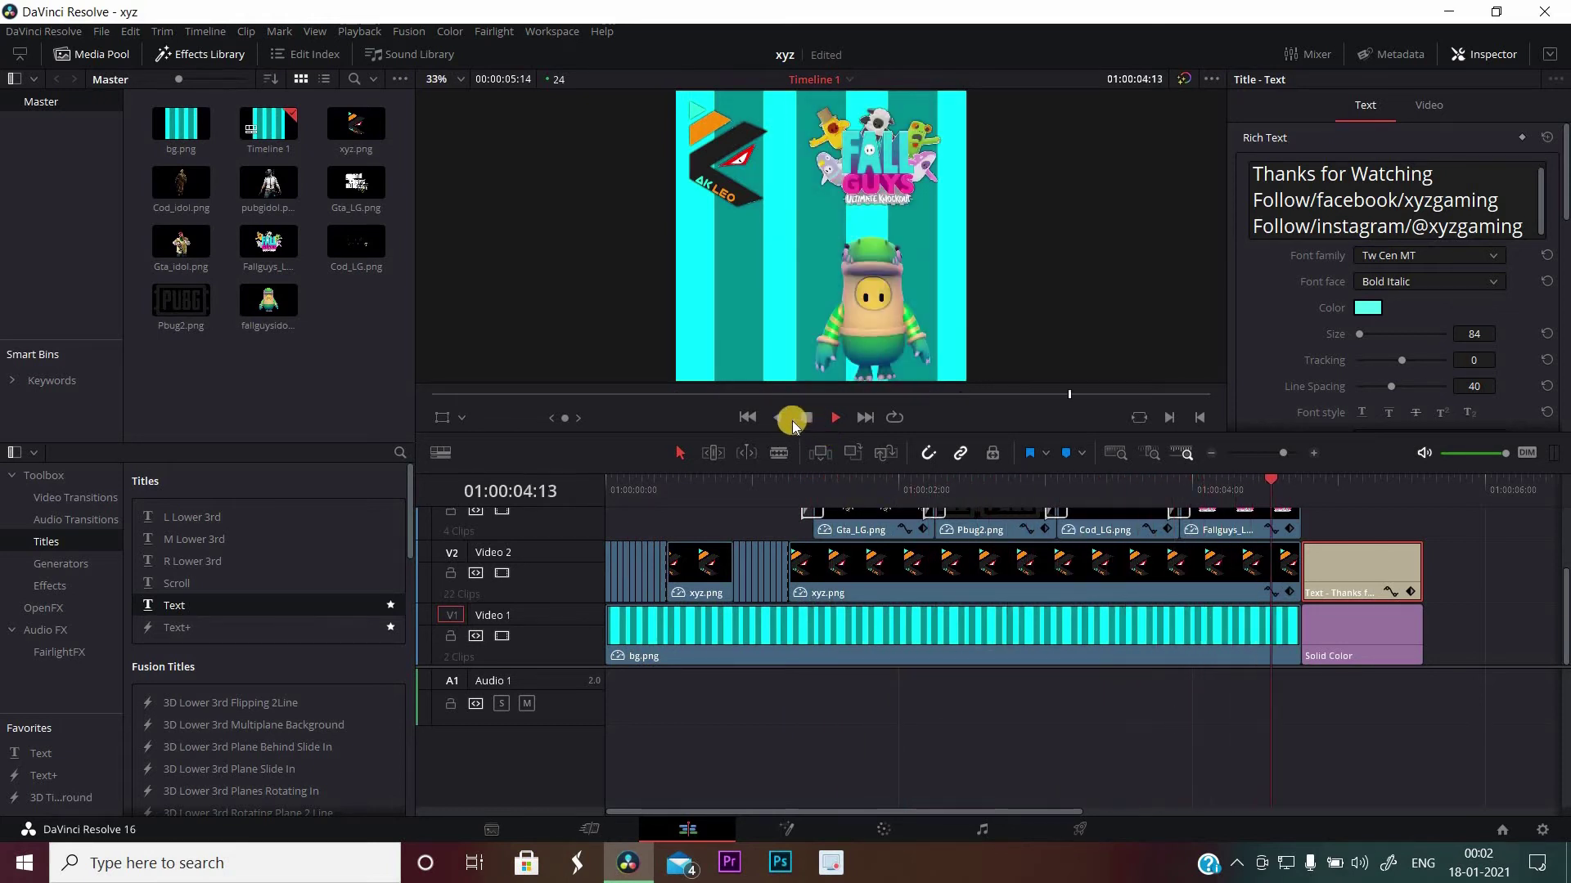
pyautogui.click(805, 419)
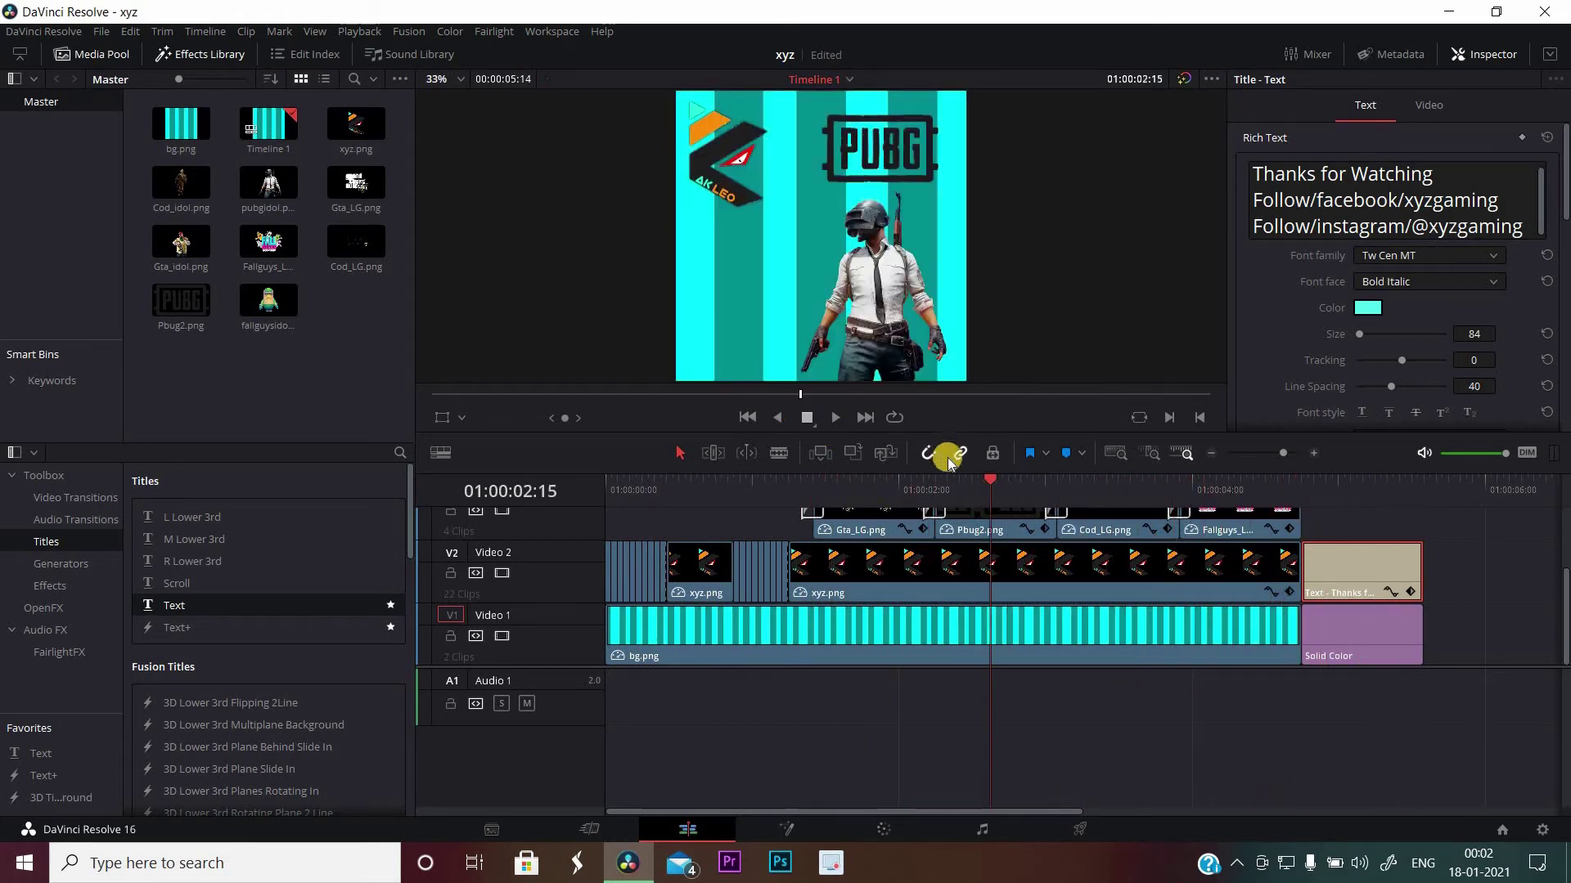
pyautogui.press('space')
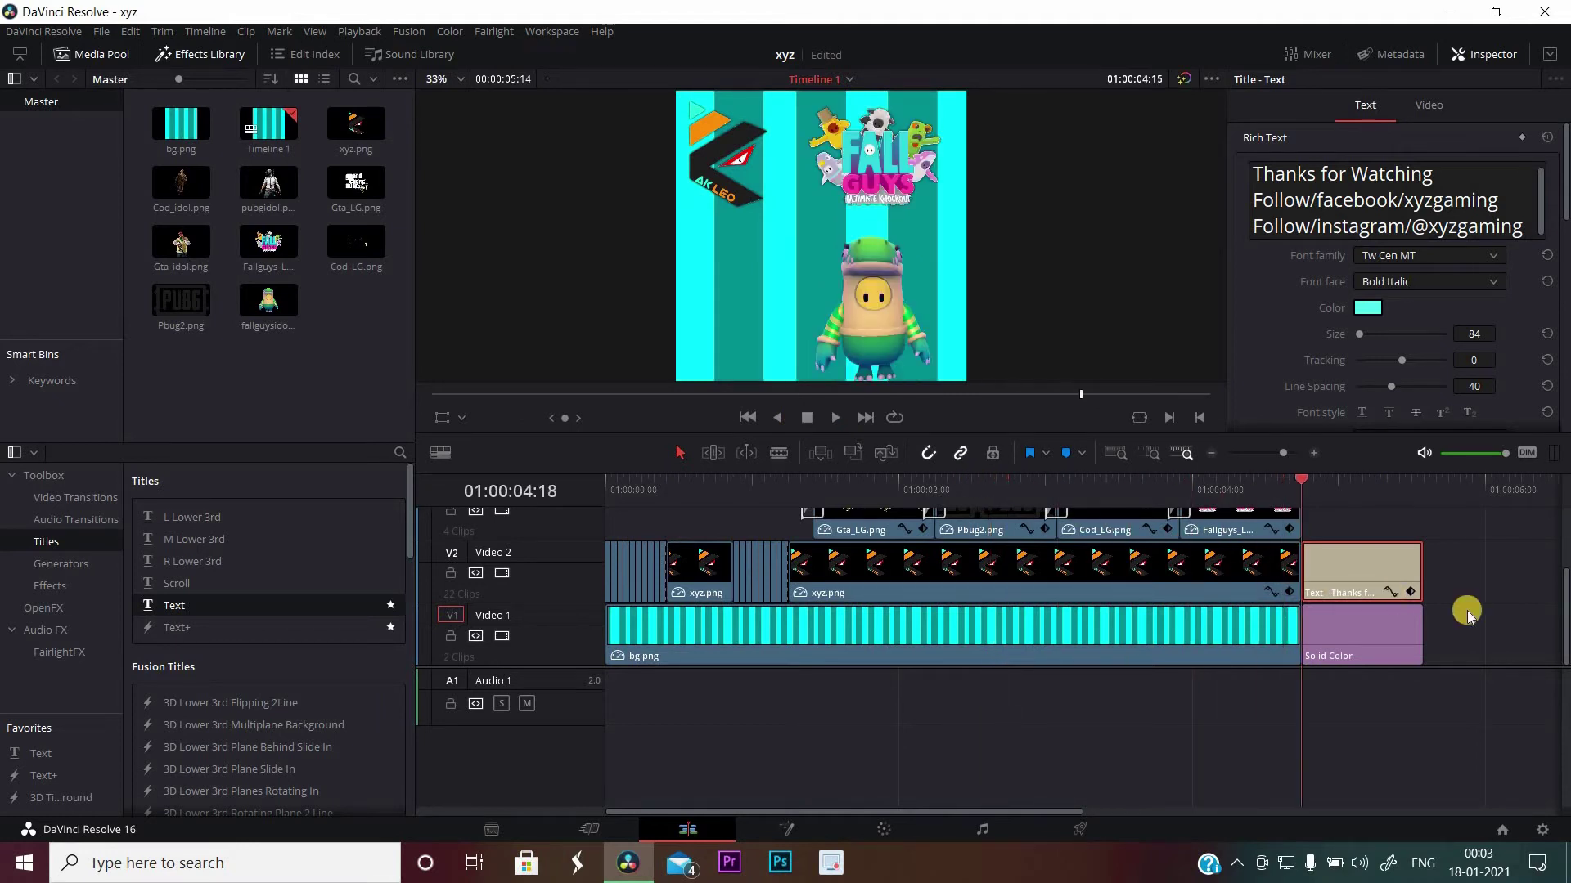
pyautogui.click(72, 499)
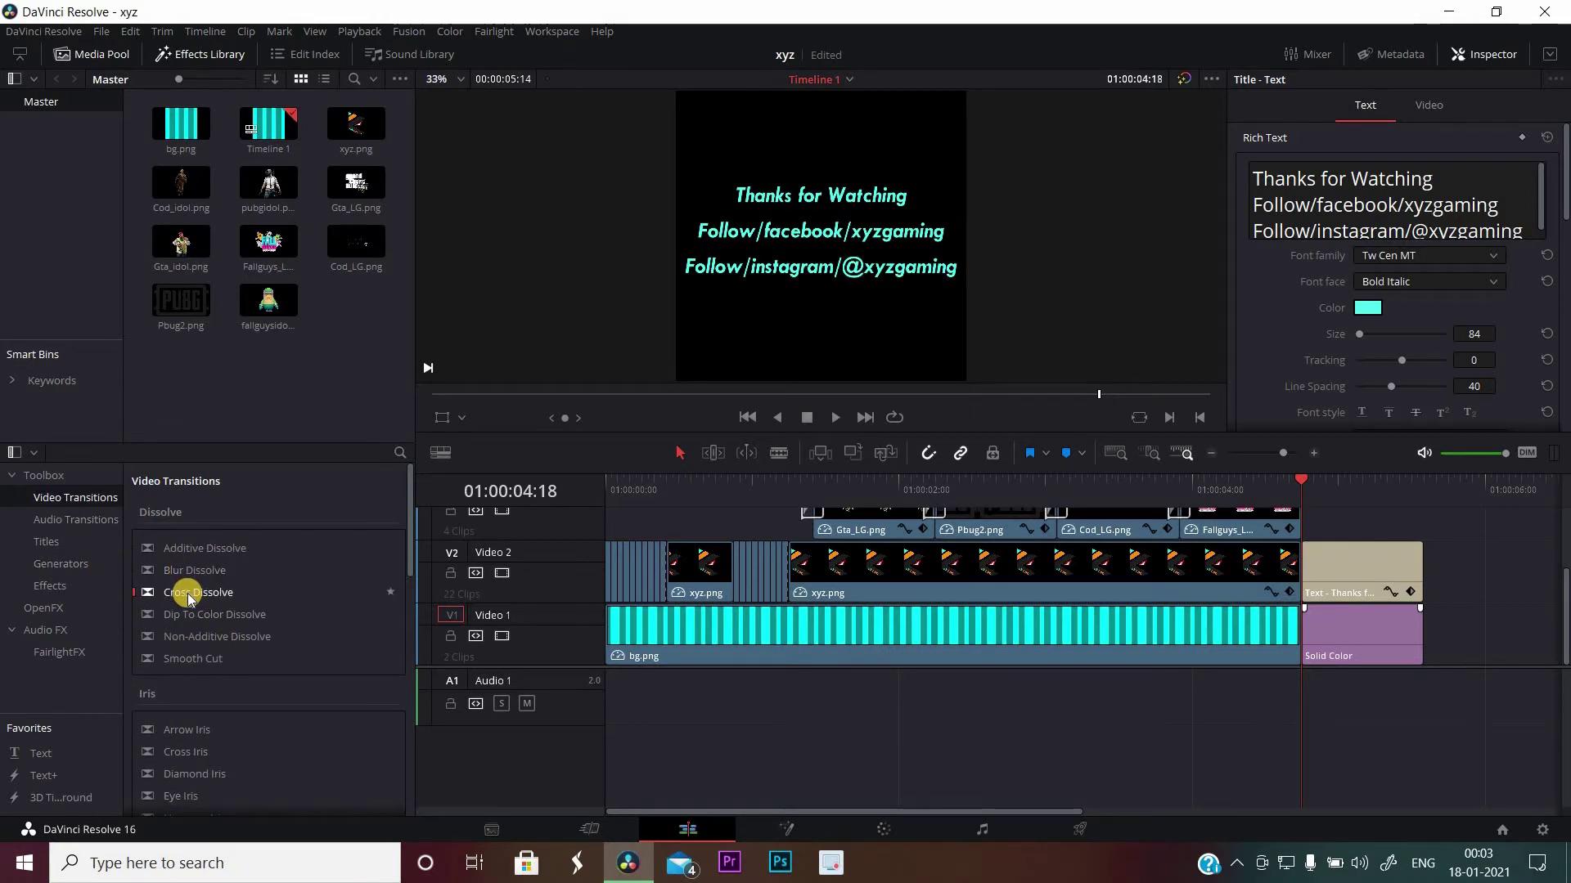
# - Put a 4-frame Cross Dissolve on the Video 2 cut into the end title
pyautogui.moveTo(188, 598); pyautogui.dragTo(1302, 565)
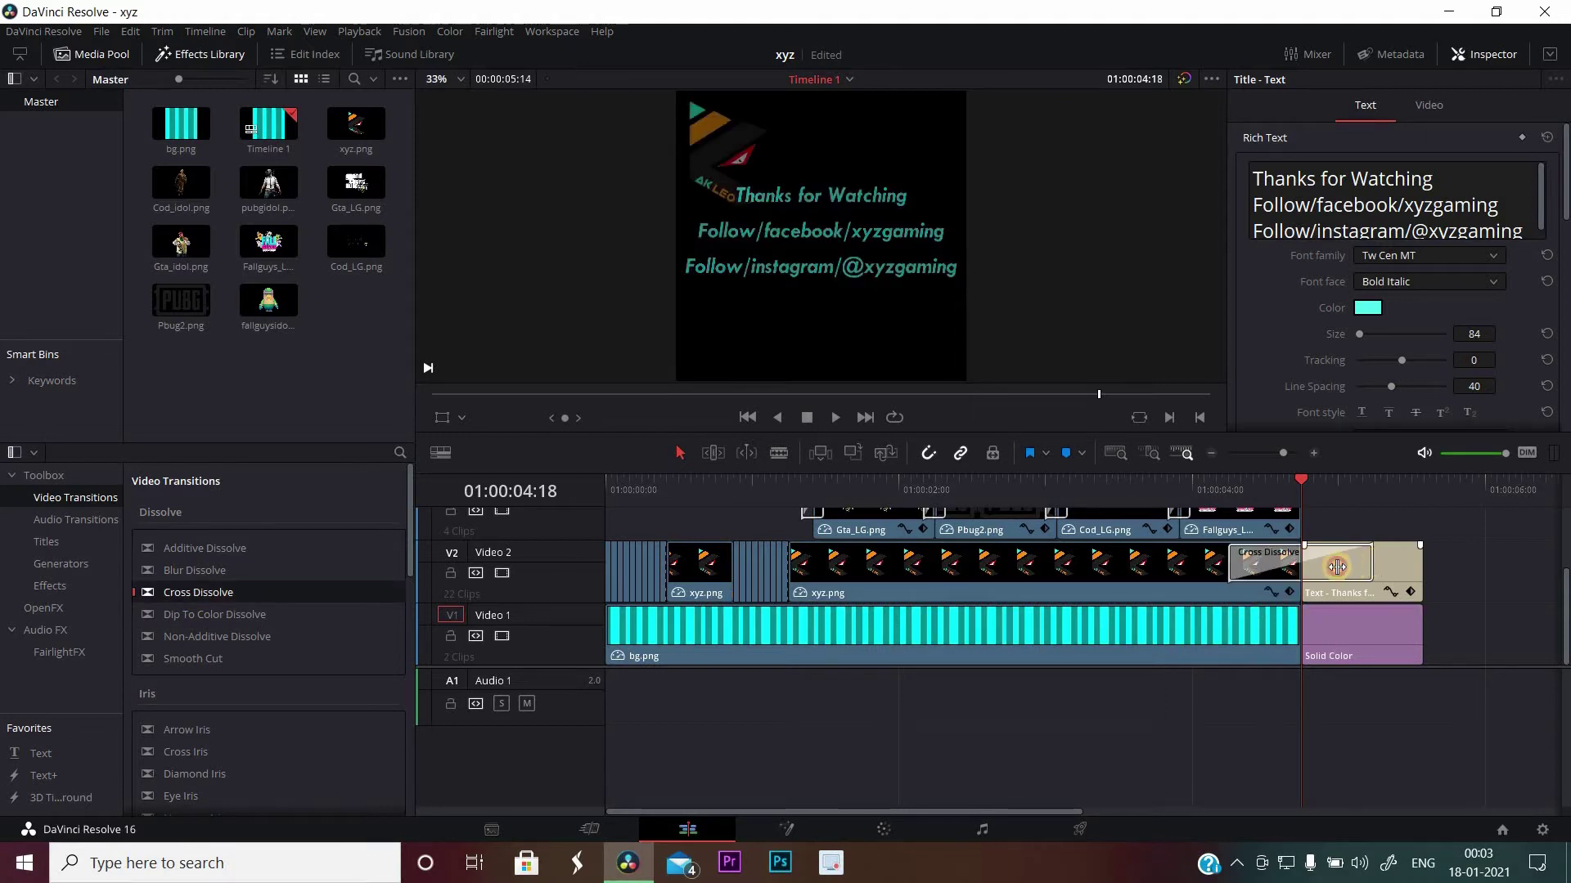
pyautogui.click(1311, 570)
pyautogui.press('Delete')
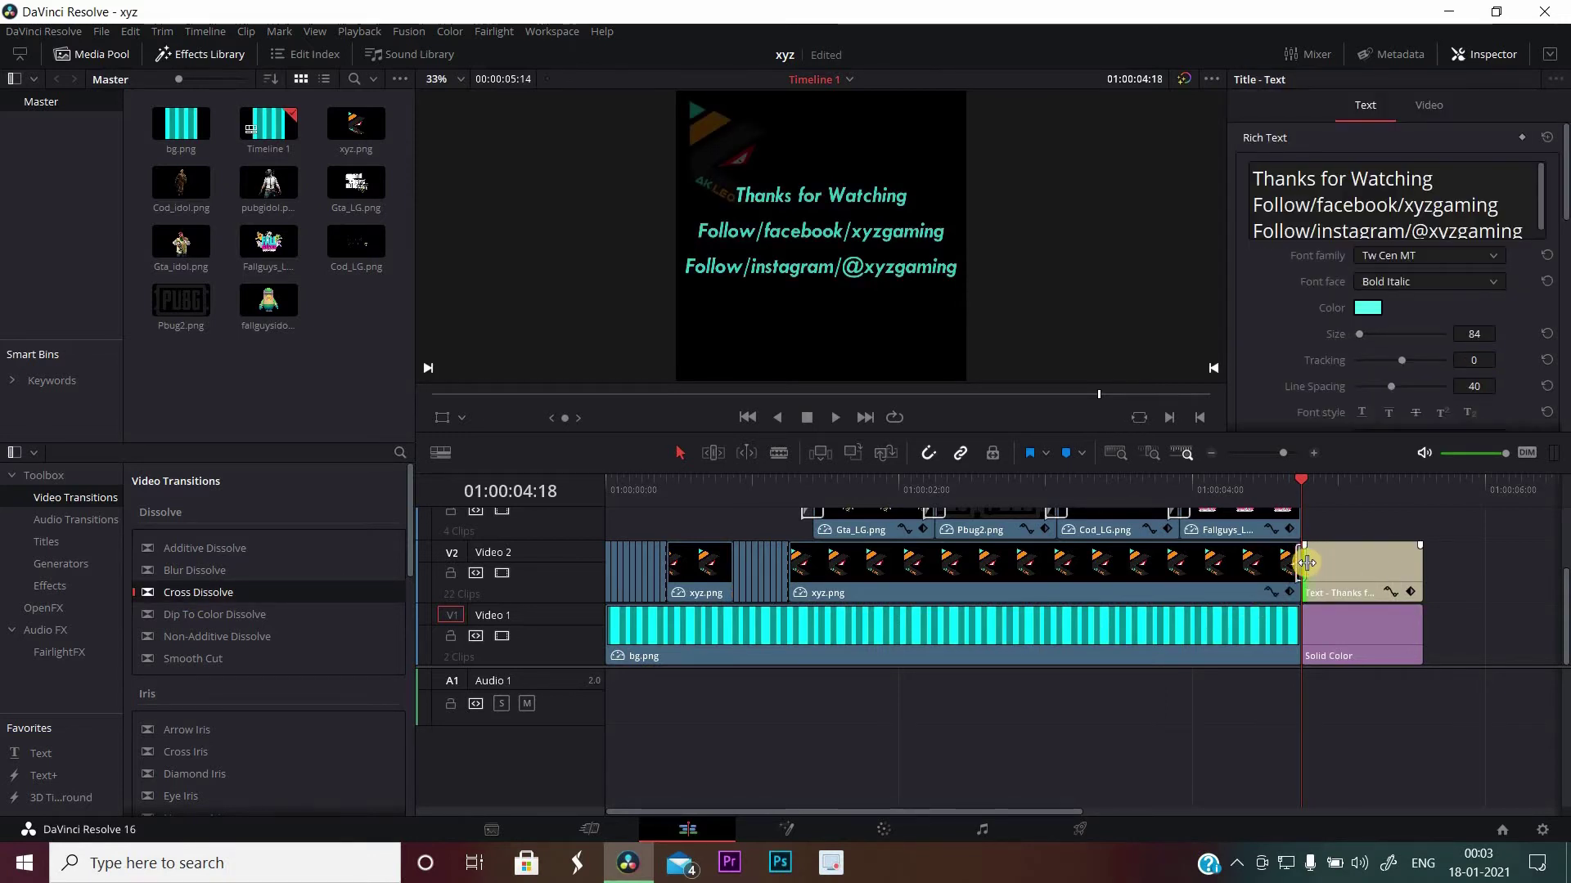
pyautogui.moveTo(1311, 565); pyautogui.dragTo(1305, 564)
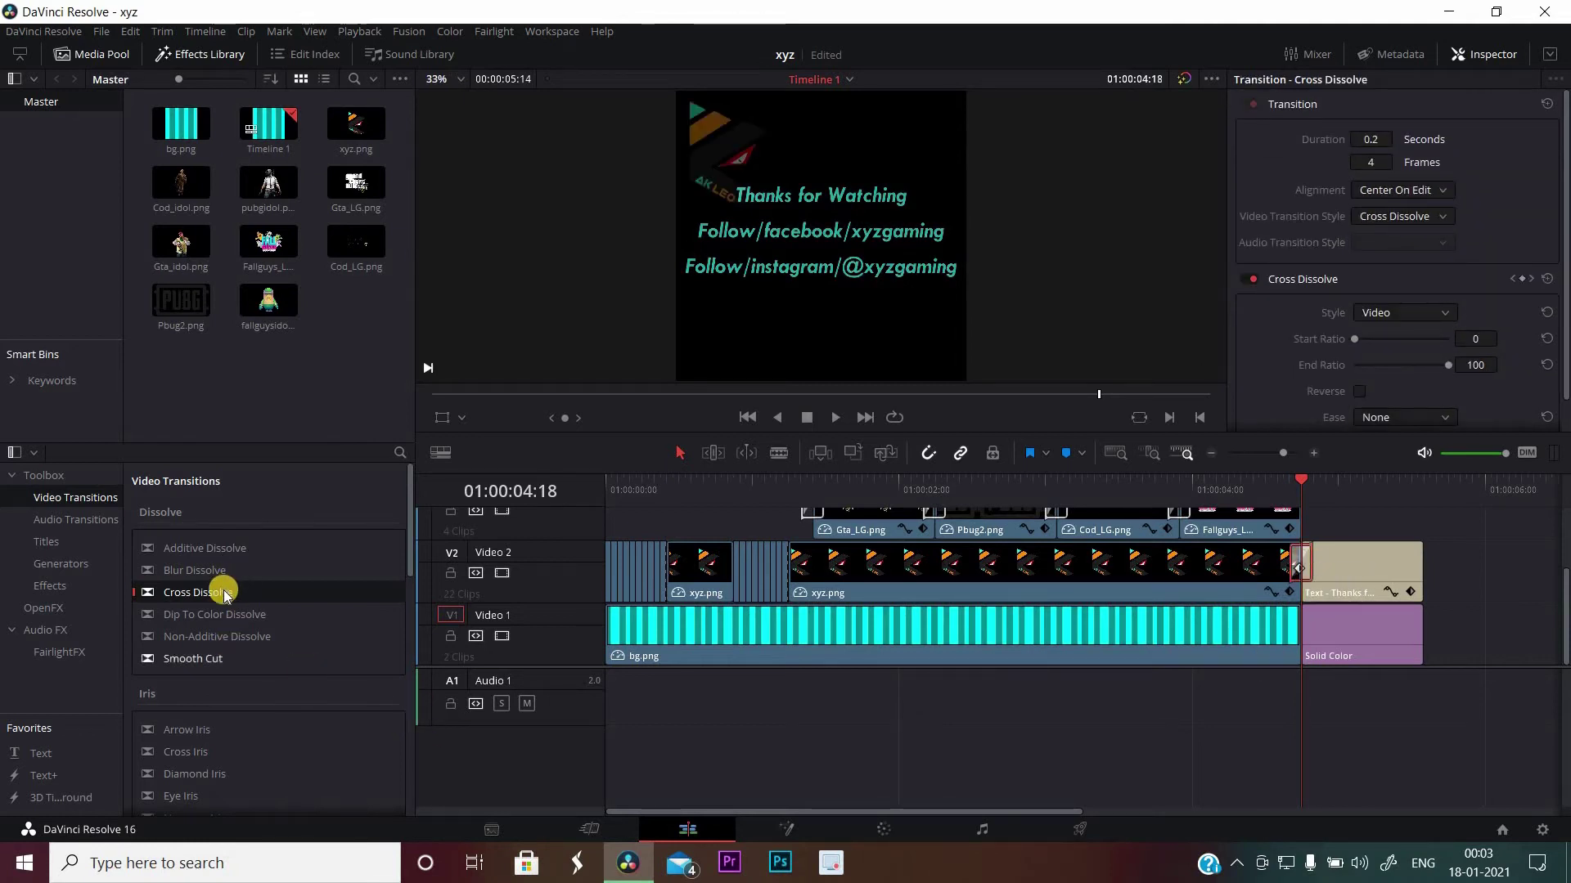
# - Add a Cross Dissolve on the bg.png/Solid Color cut on Video 1 and play back to check
pyautogui.moveTo(222, 590)
pyautogui.mouseDown()
pyautogui.moveTo(1368, 635)
pyautogui.moveTo(1319, 628)
pyautogui.mouseUp()
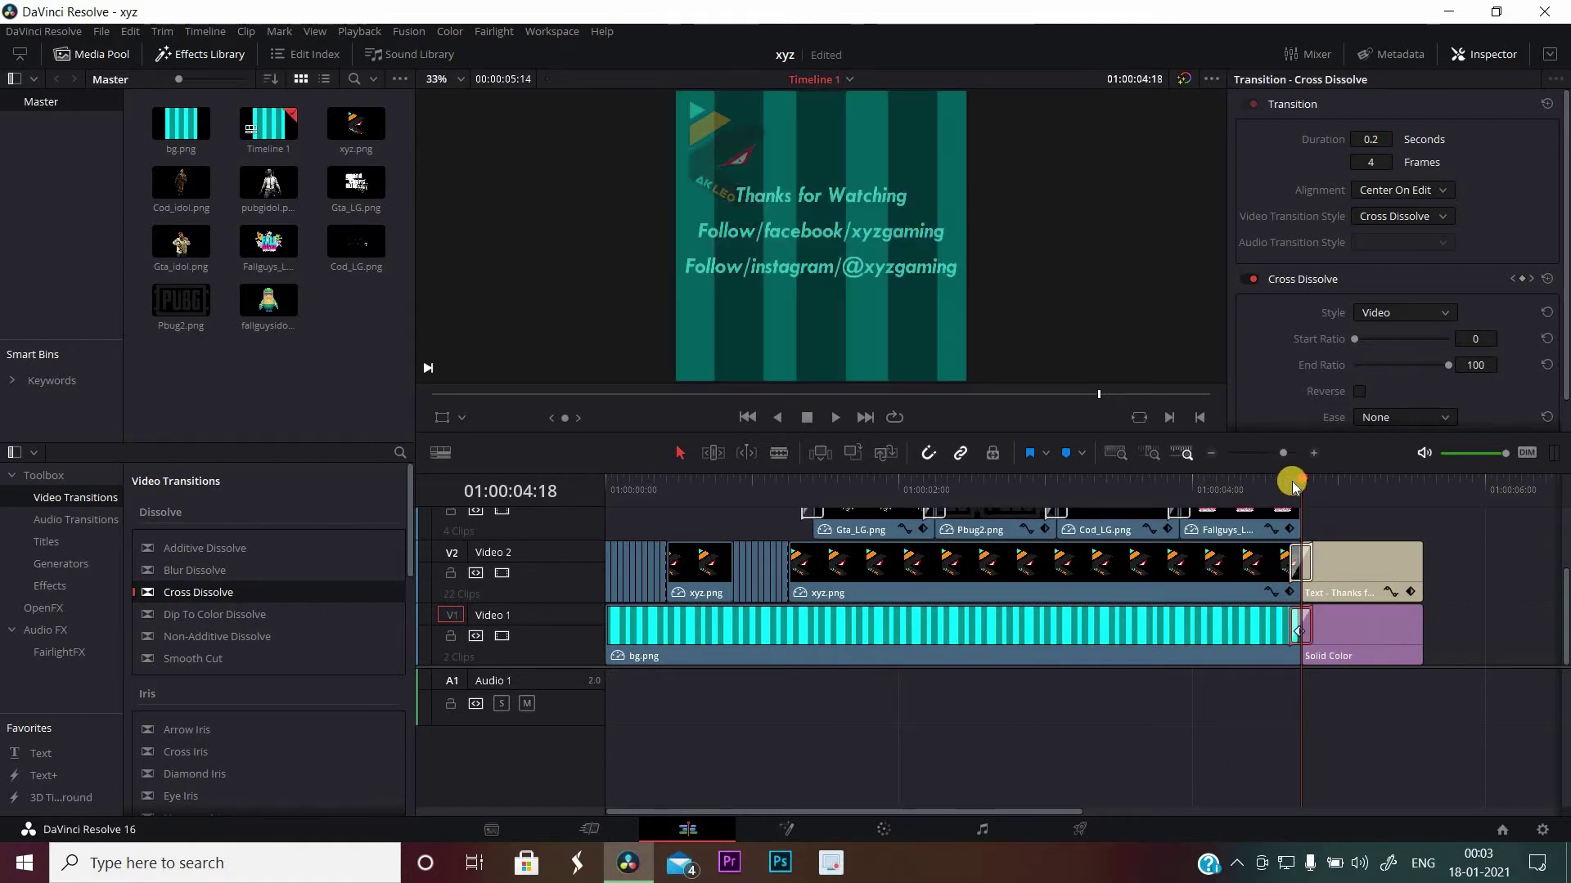
pyautogui.click(835, 419)
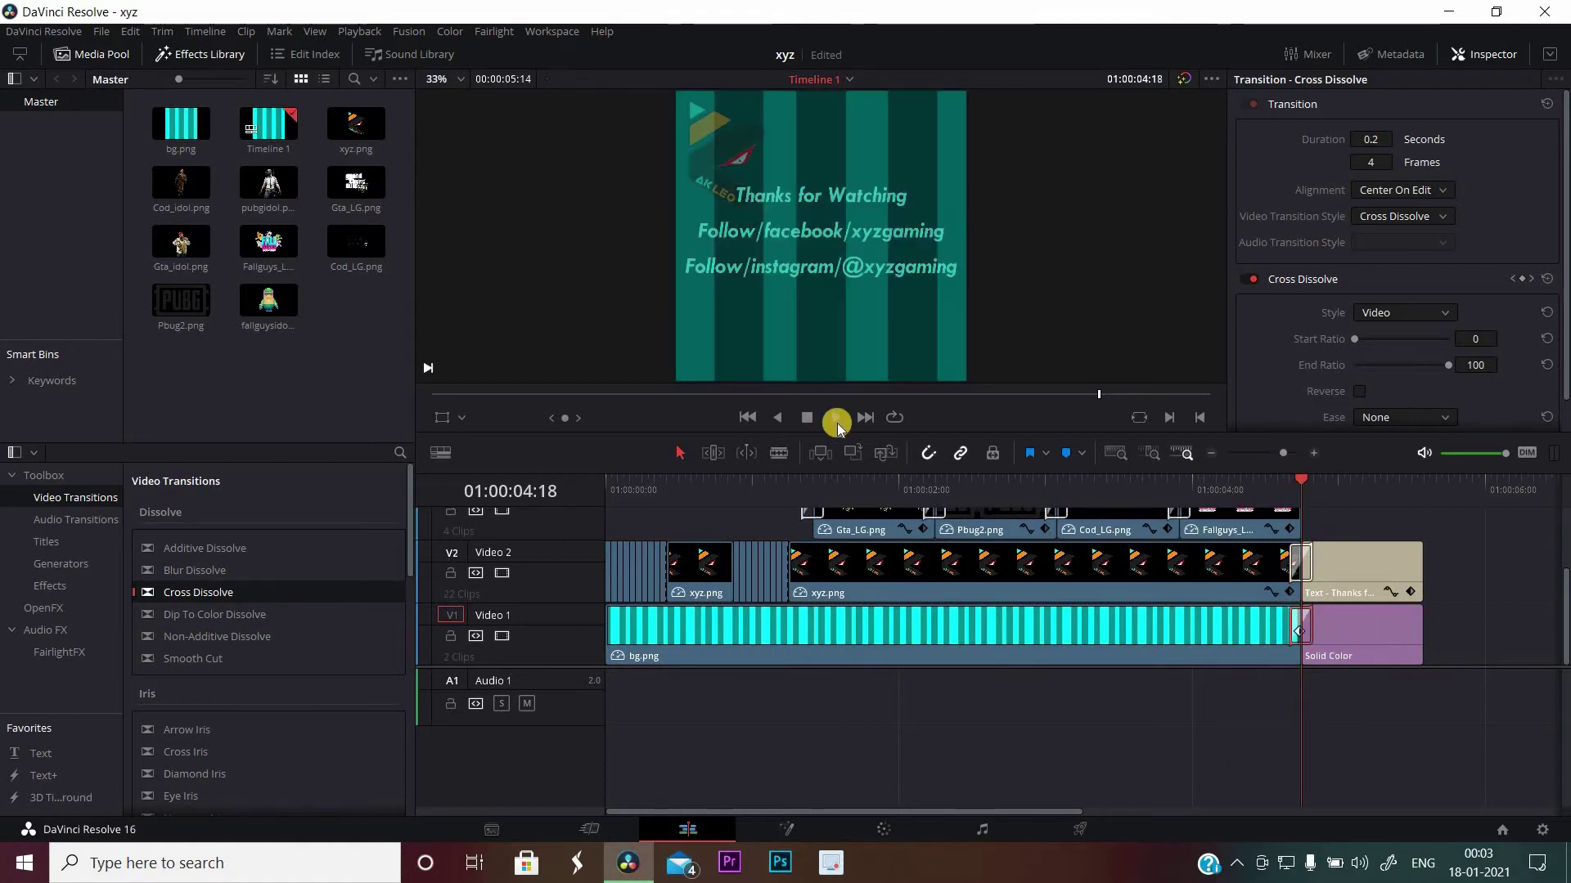
pyautogui.press('Home')
pyautogui.click(835, 421)
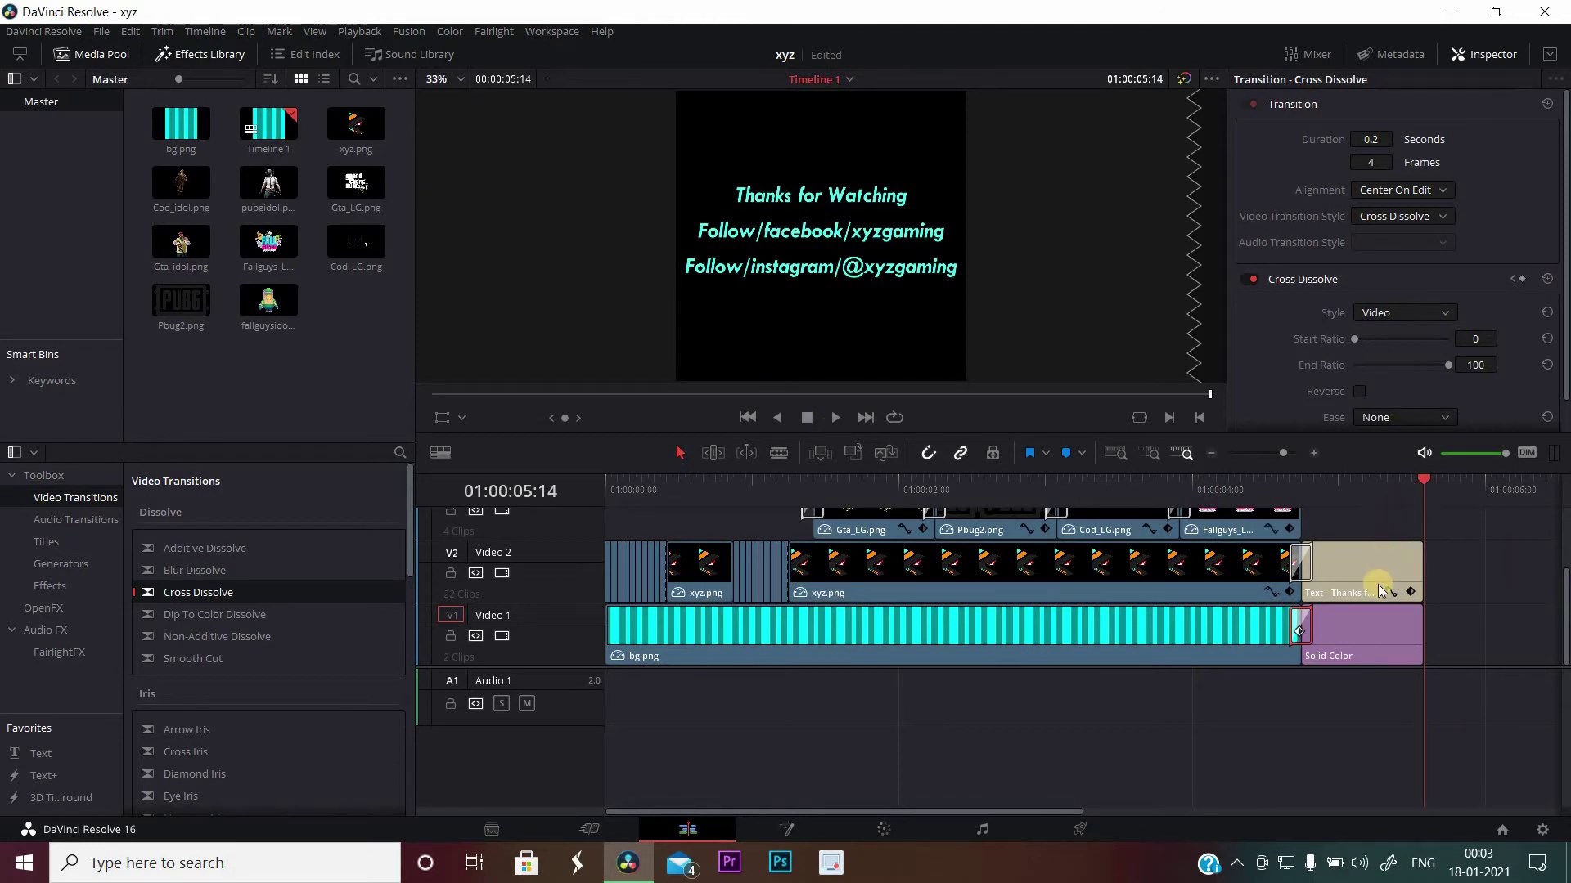
pyautogui.click(1317, 694)
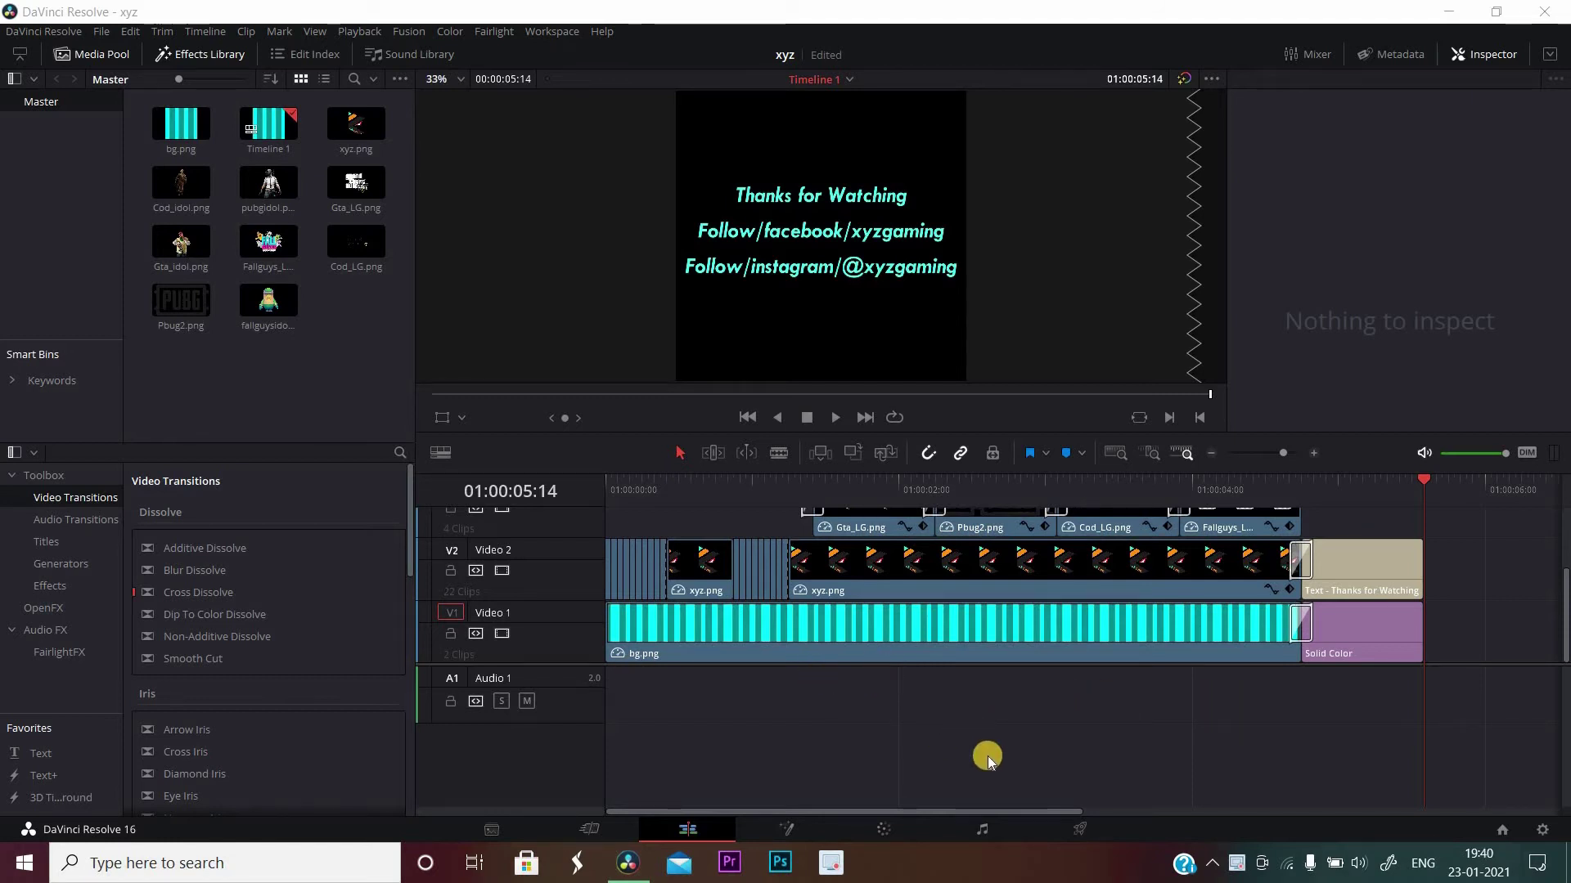
# - On the Deliver page, rename the render output to xyzgaming and browse for a save location
pyautogui.click(1072, 836)
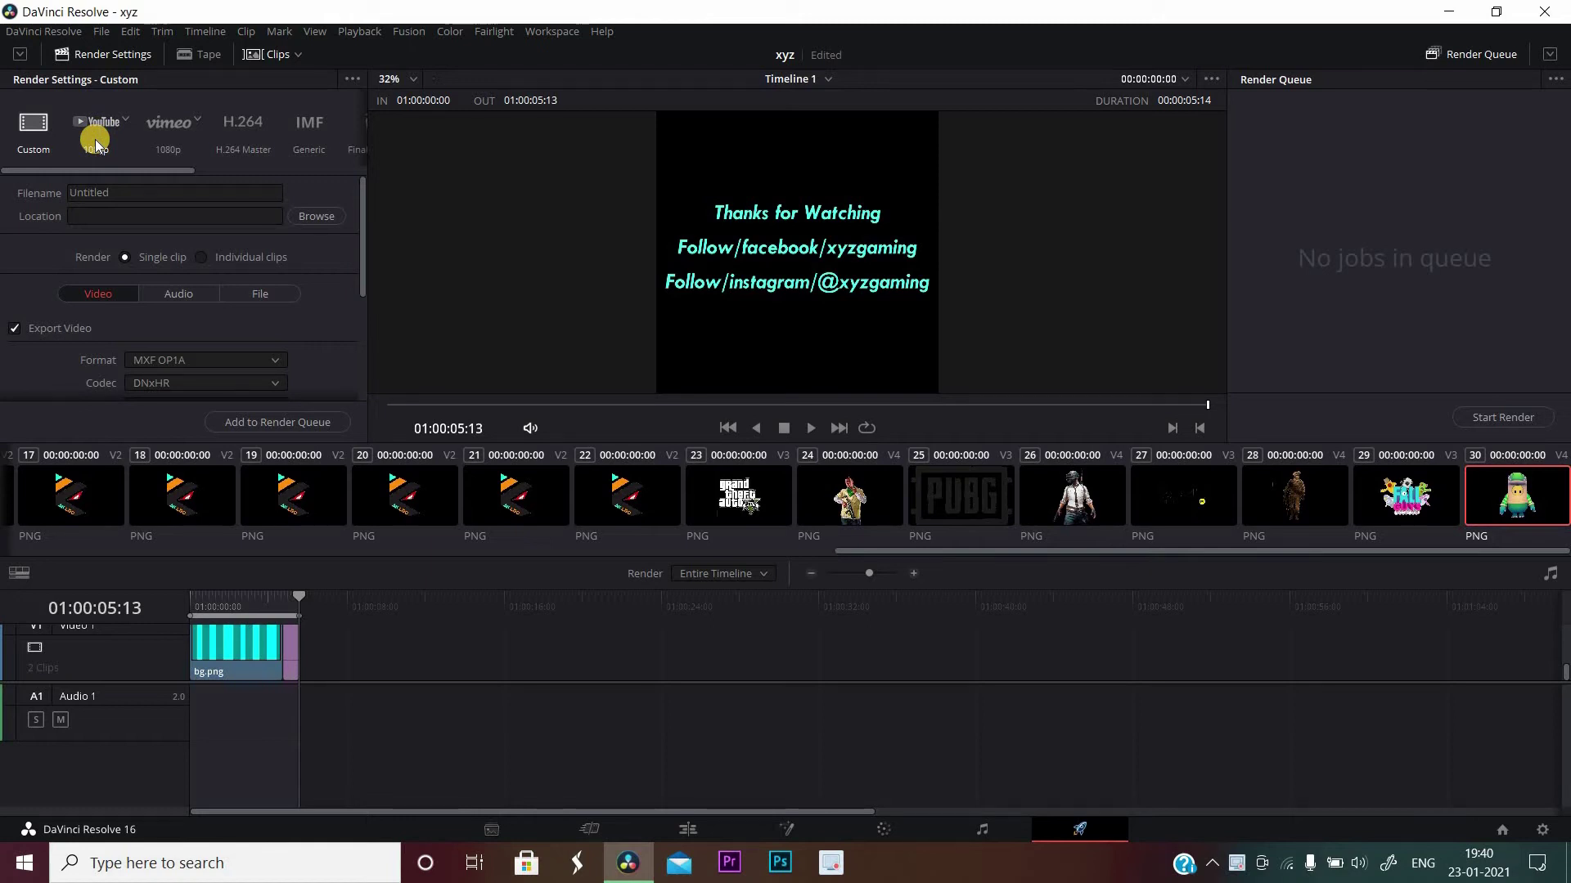
pyautogui.click(149, 191)
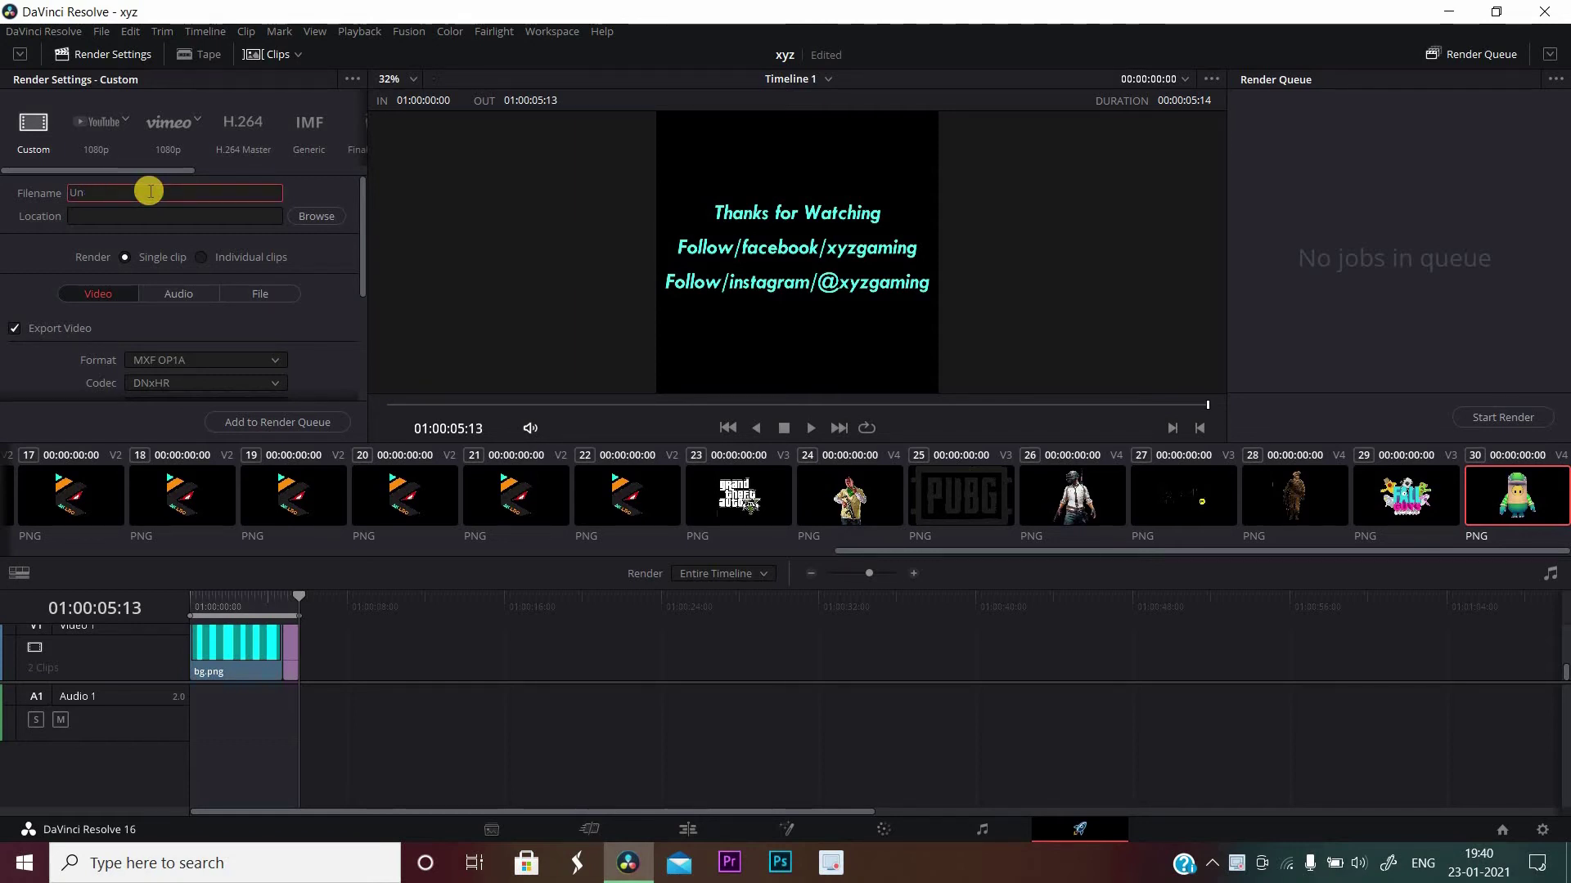
pyautogui.press('BackSpace')
pyautogui.press('BackSpace')
pyautogui.write('xyzga')
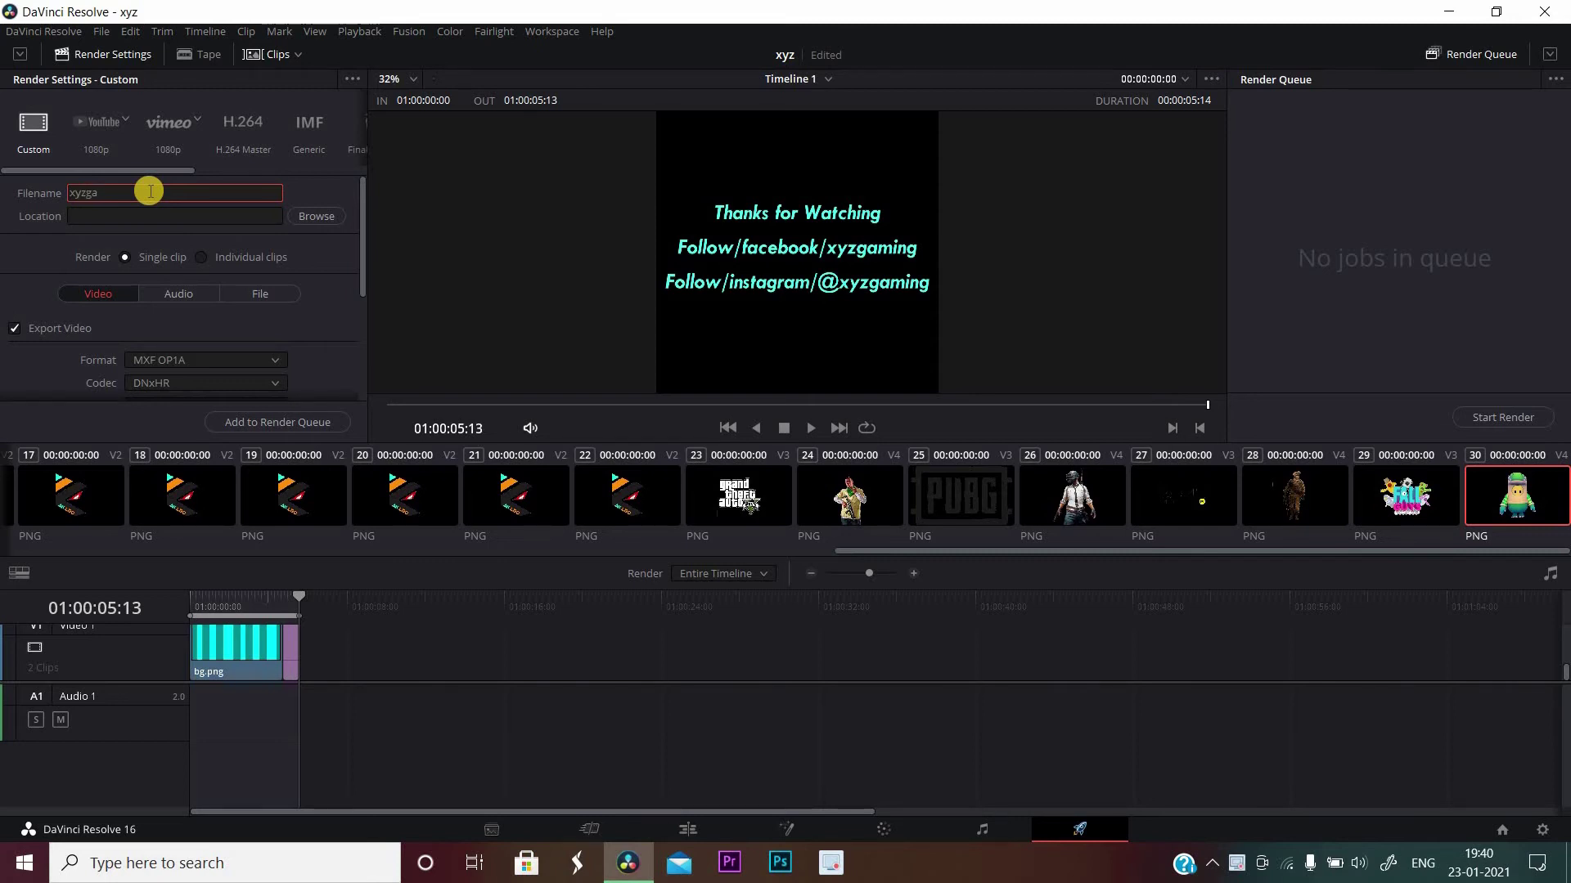
pyautogui.write('min')
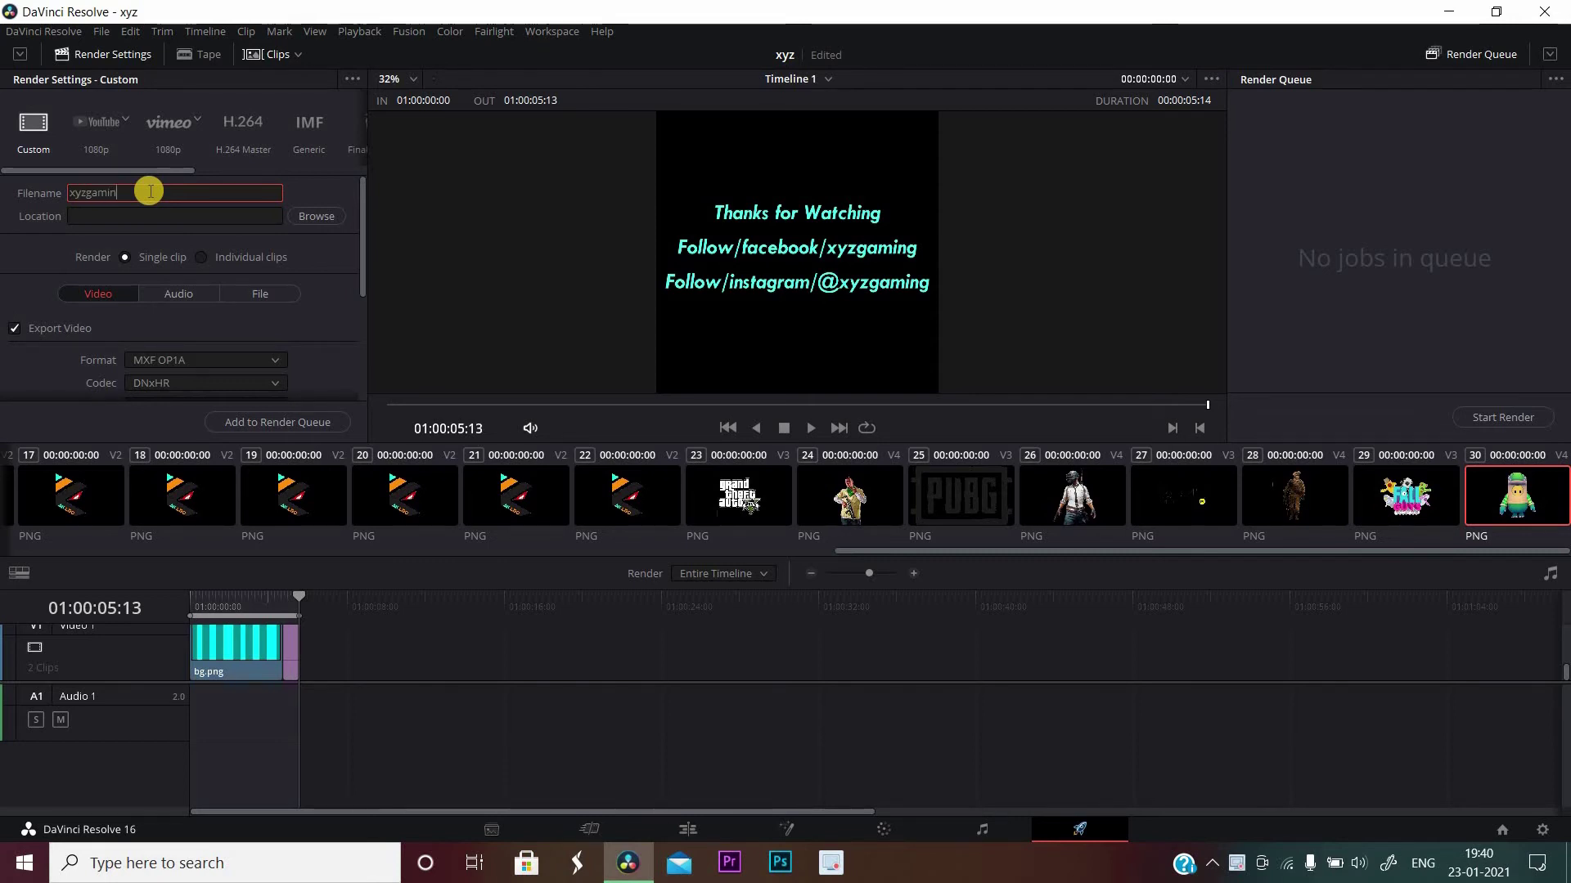
pyautogui.write('g')
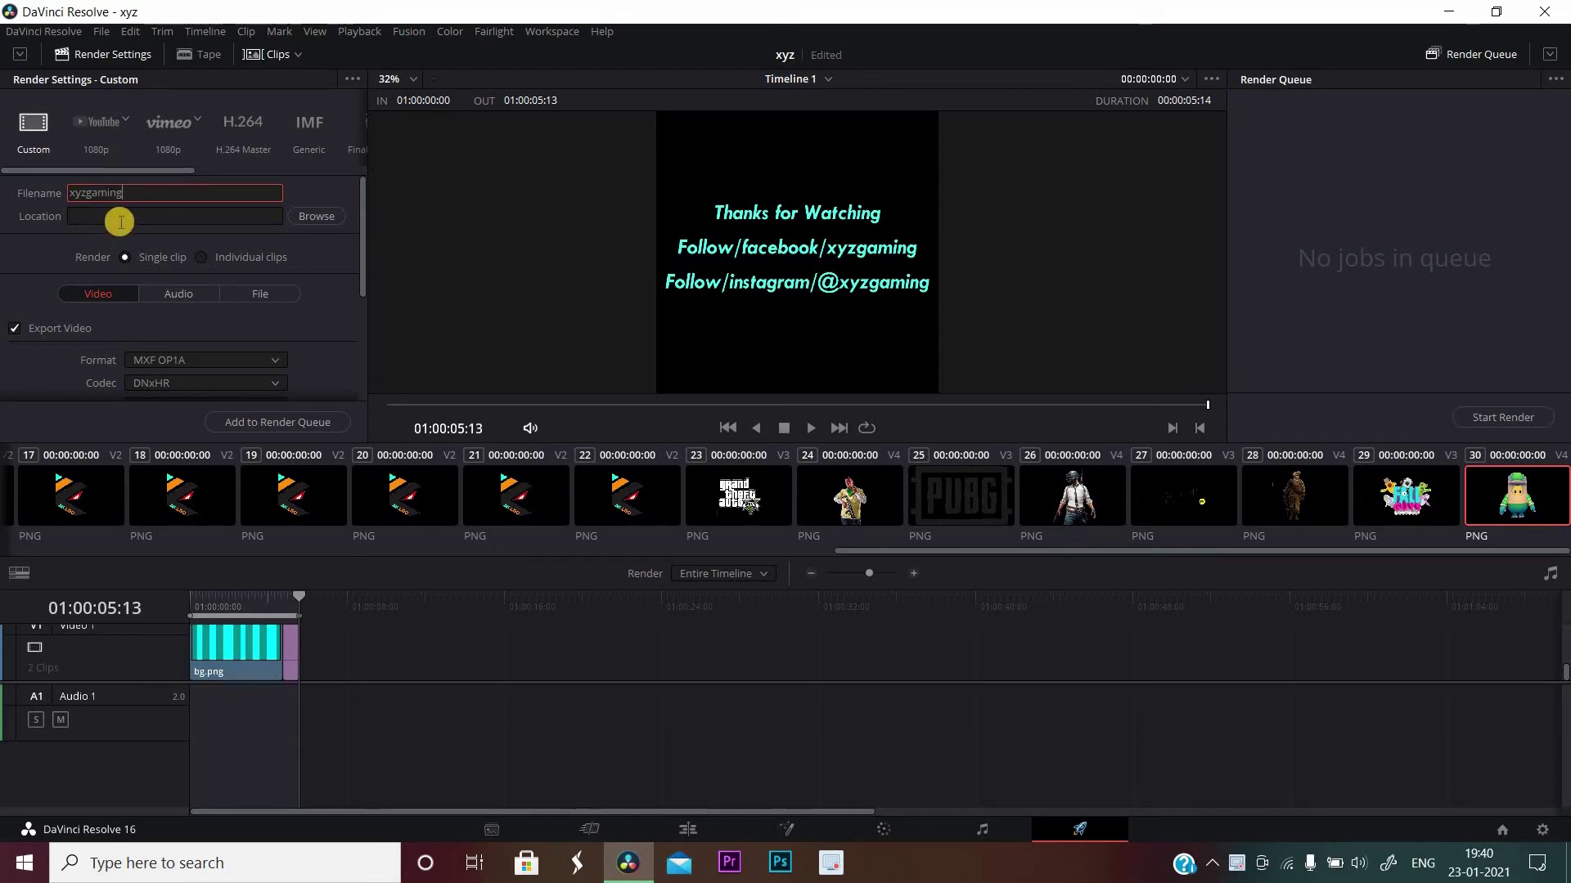
pyautogui.click(318, 218)
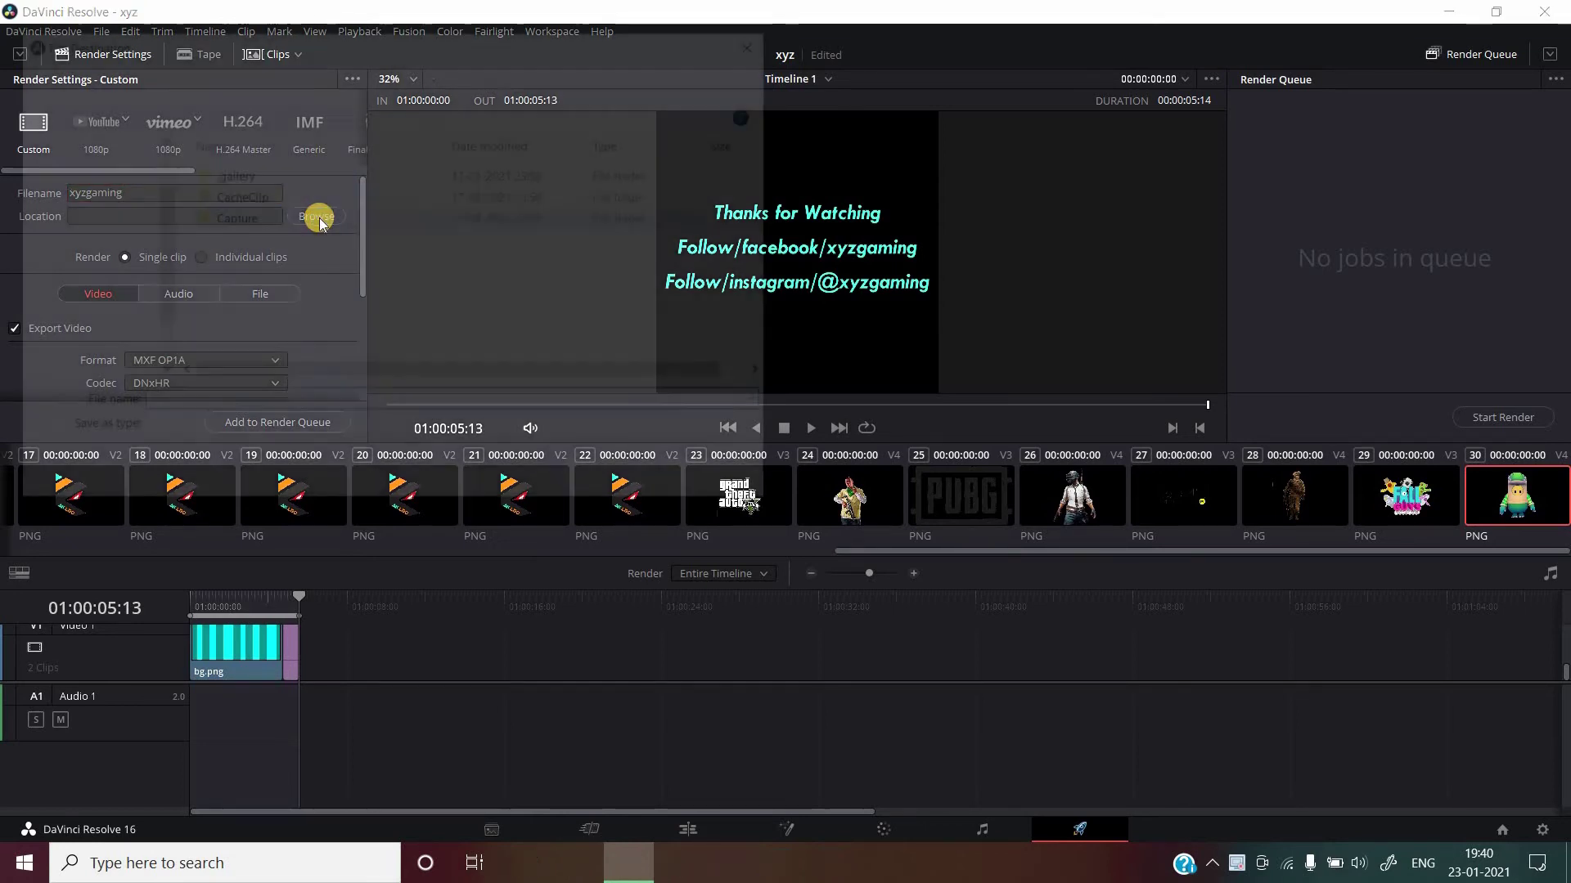
# - Set the render destination to the edit videos folder on DATA (D:)
pyautogui.click(103, 203)
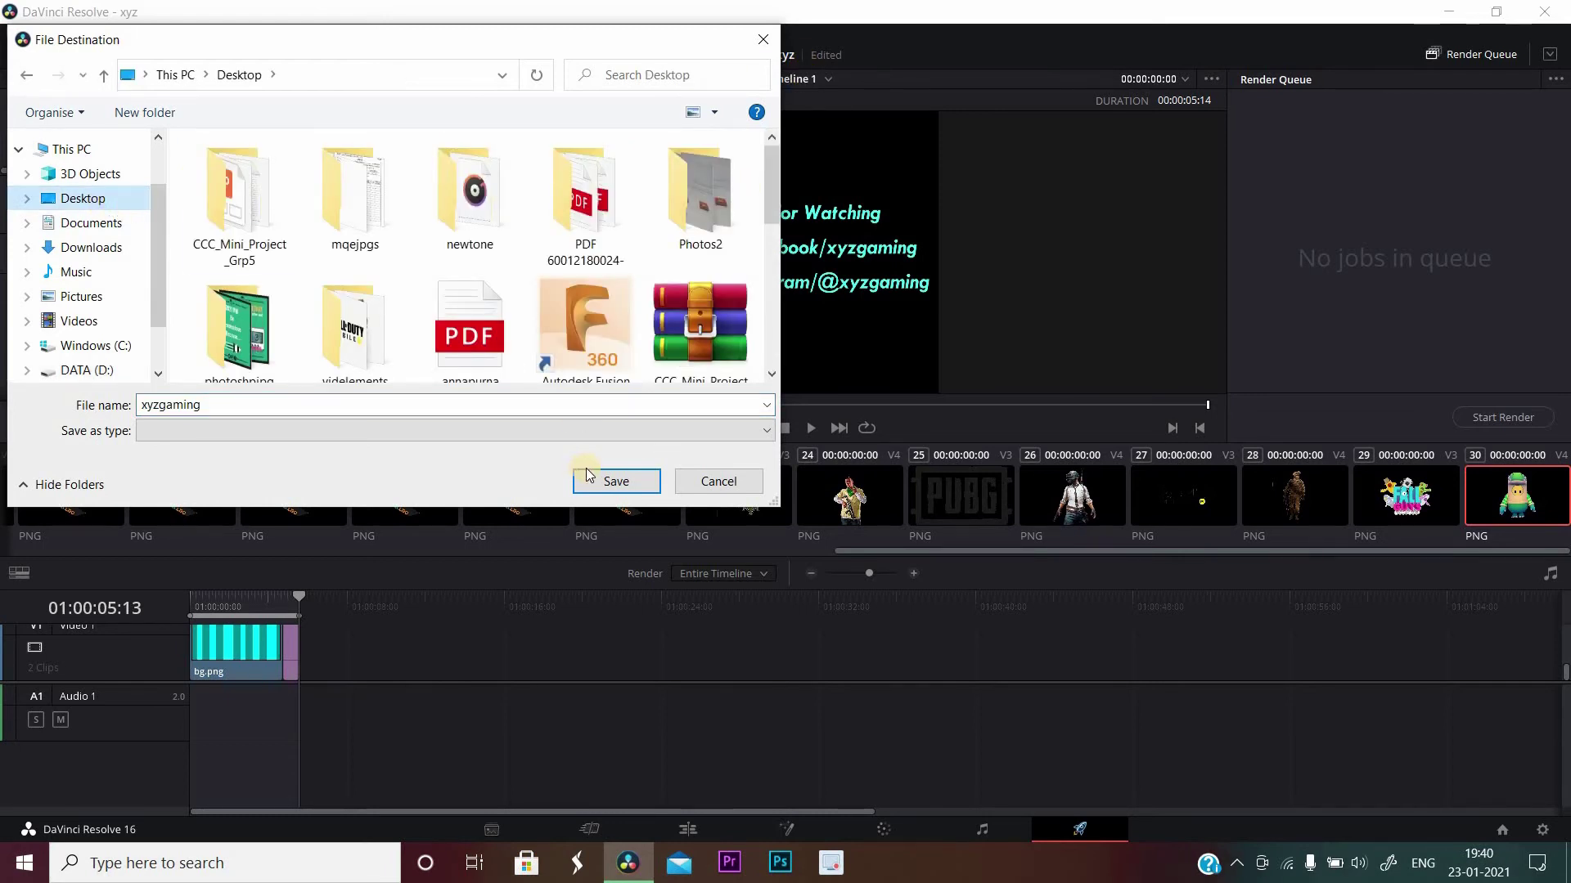
pyautogui.click(103, 370)
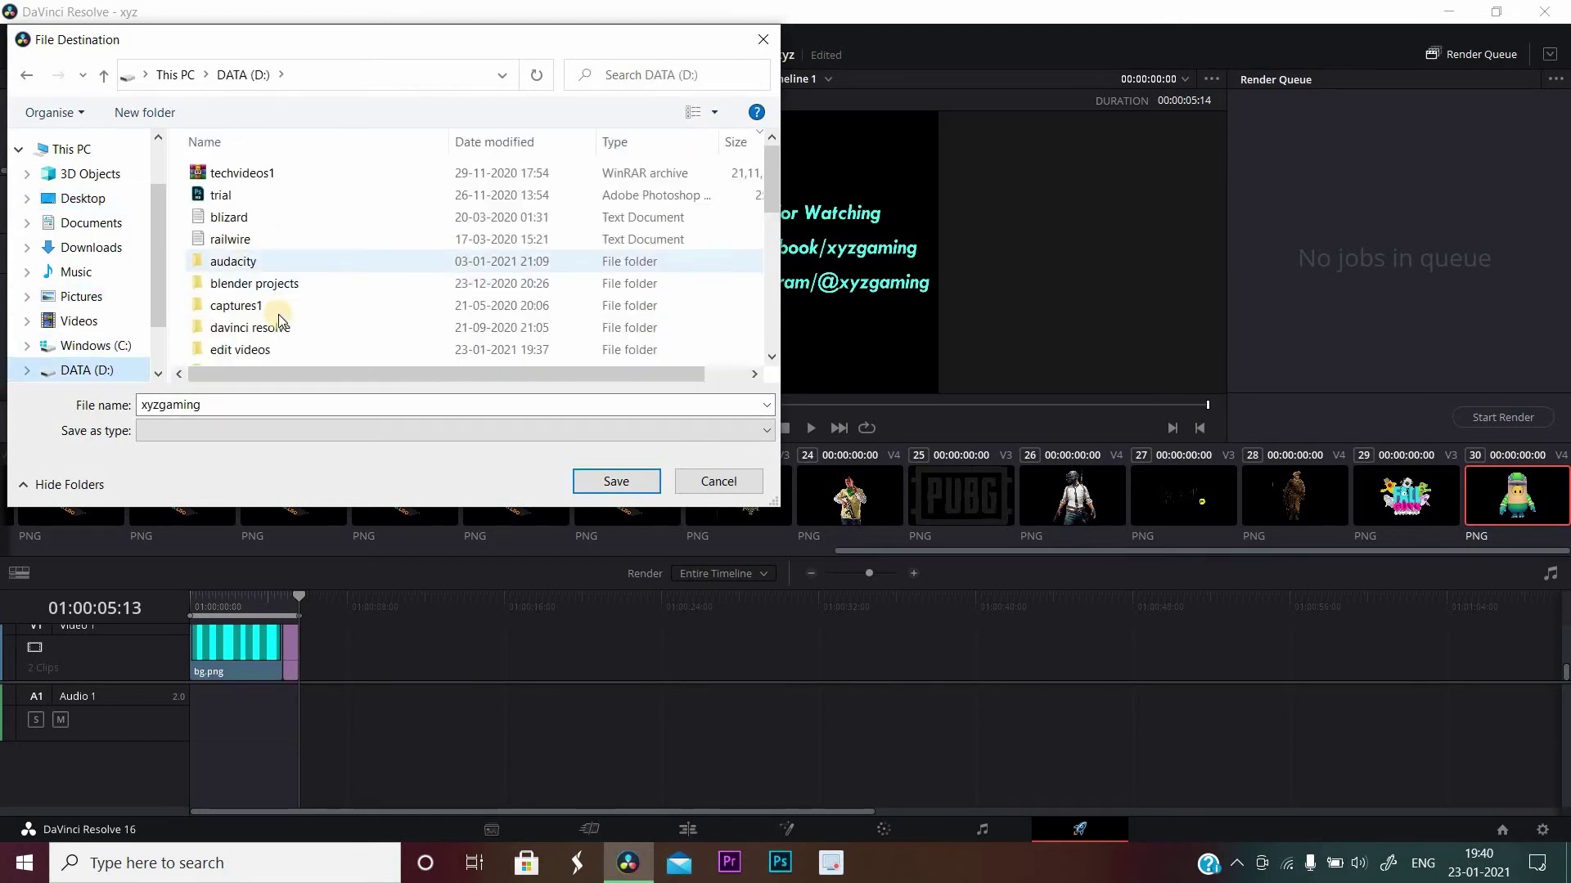
pyautogui.scroll(-5, 255, 213)
pyautogui.scroll(3, 278, 188)
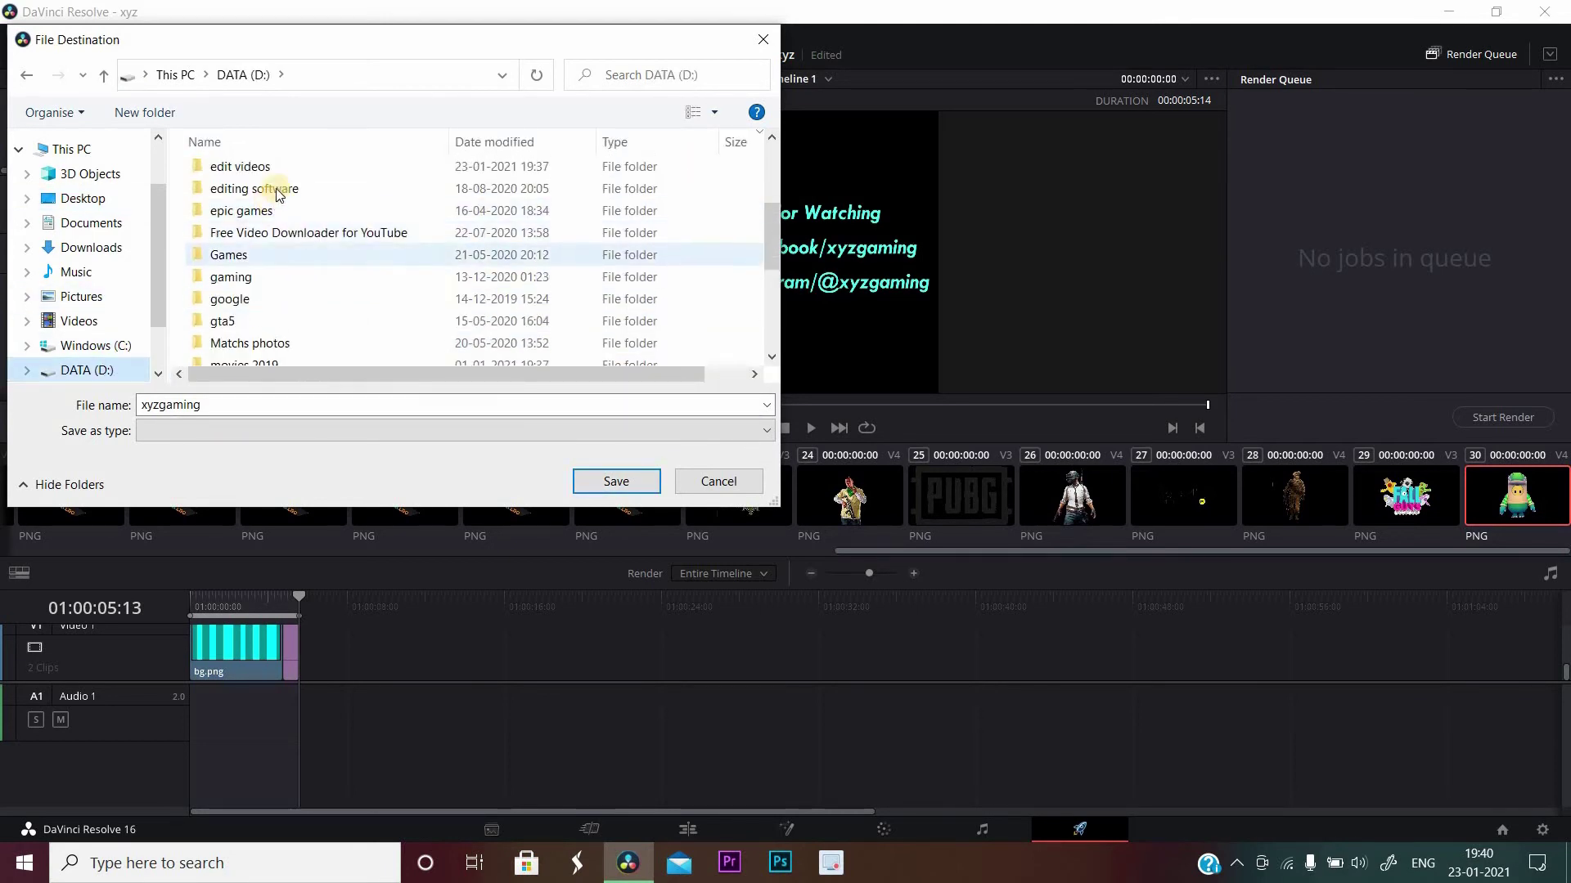
pyautogui.click(287, 169)
pyautogui.click(582, 481)
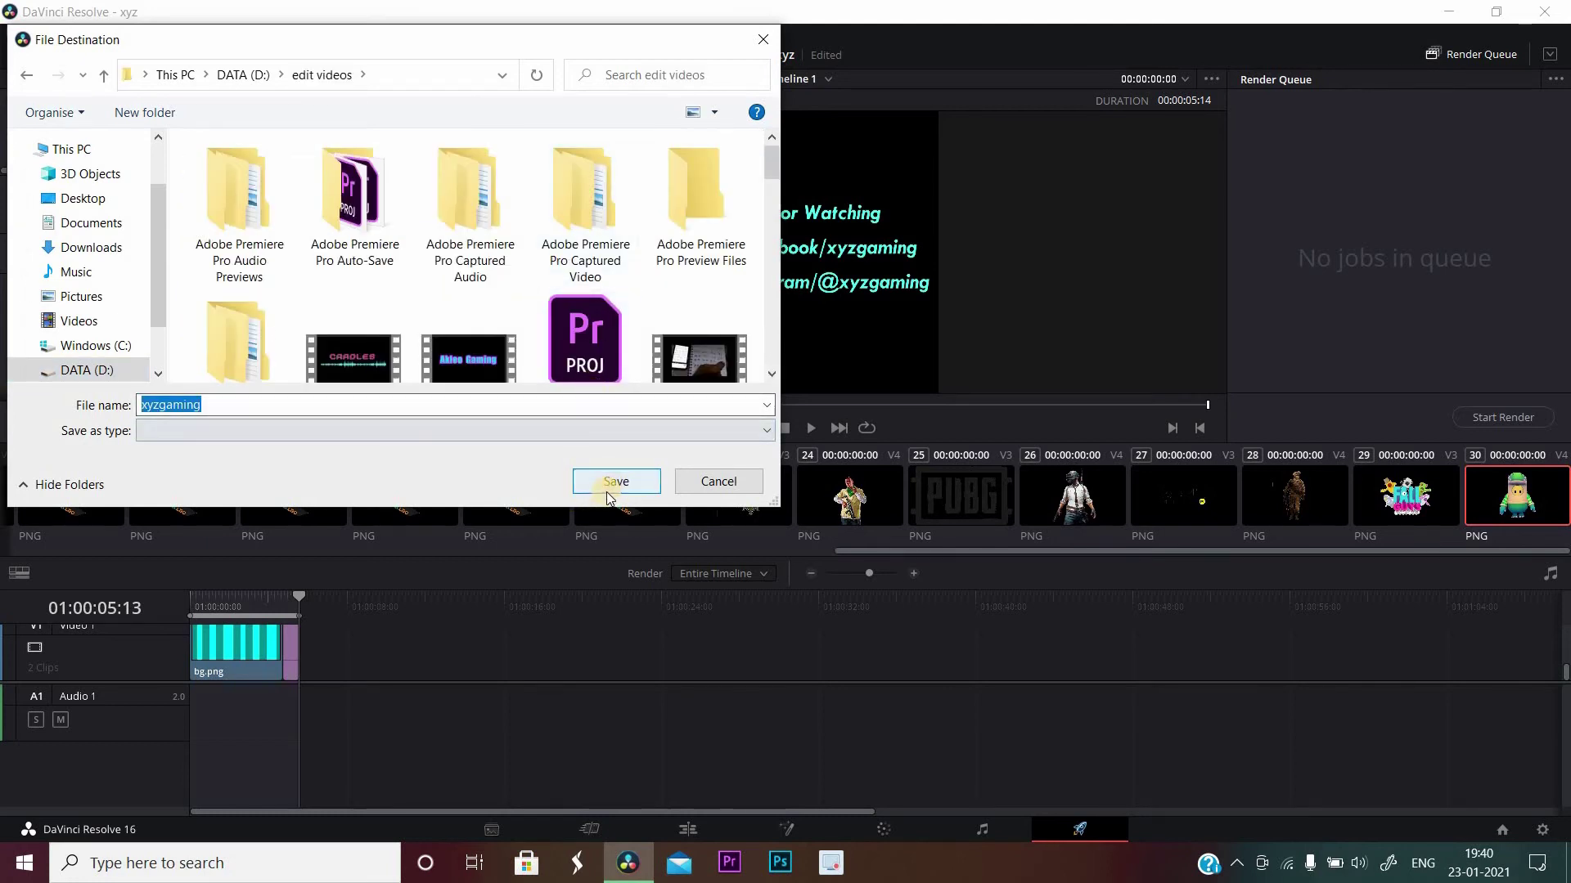
pyautogui.press('Return')
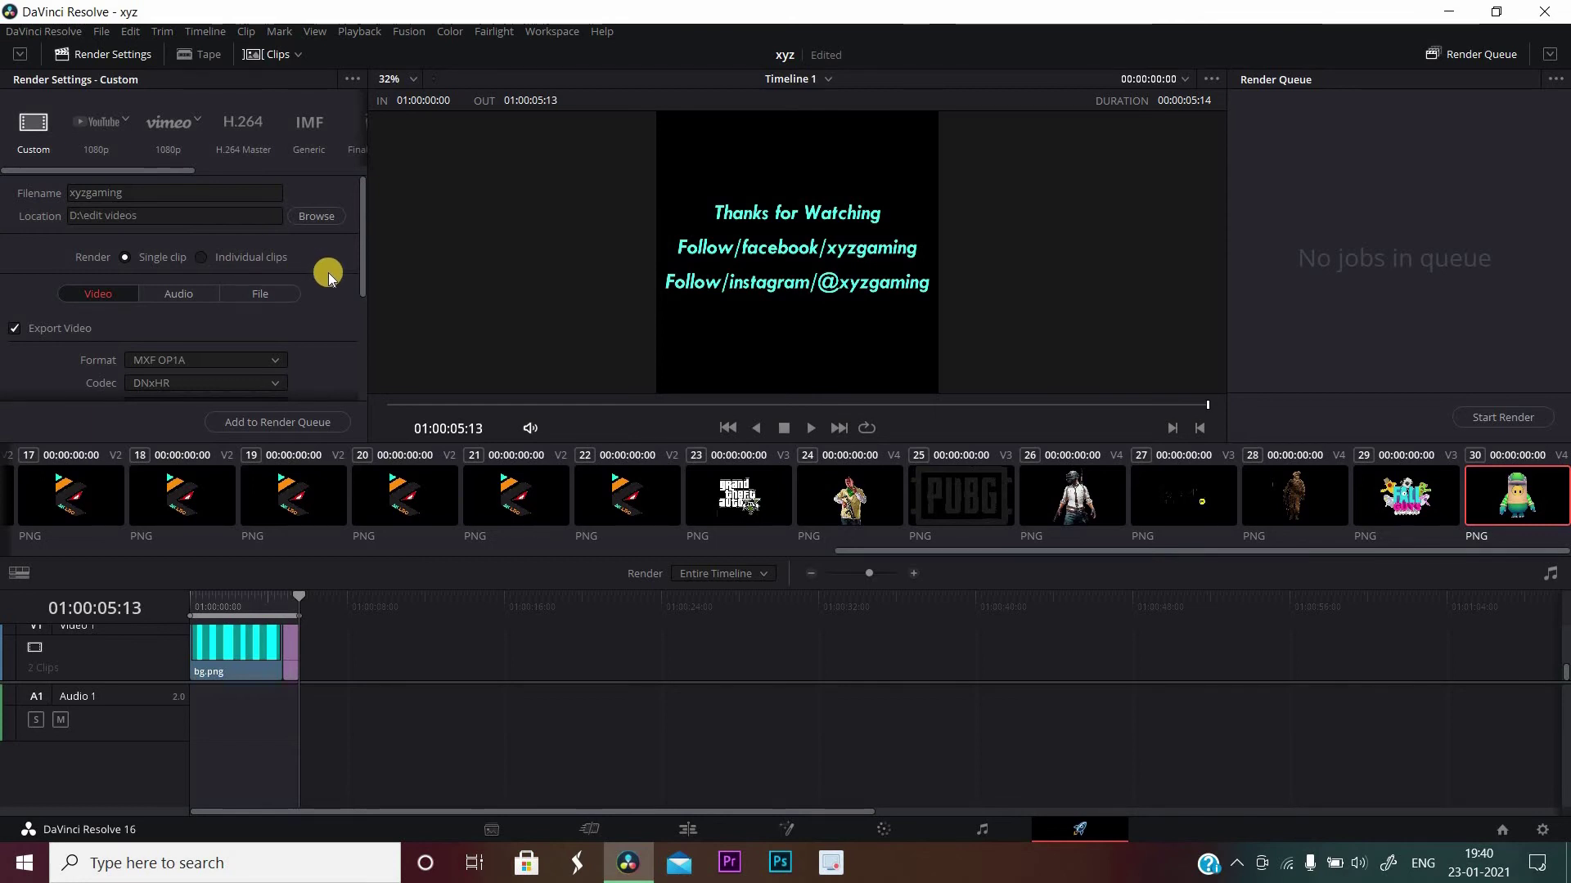
# - Set the render format to MP4 with the frame rate at 24 fps
pyautogui.scroll(-1, 331, 275)
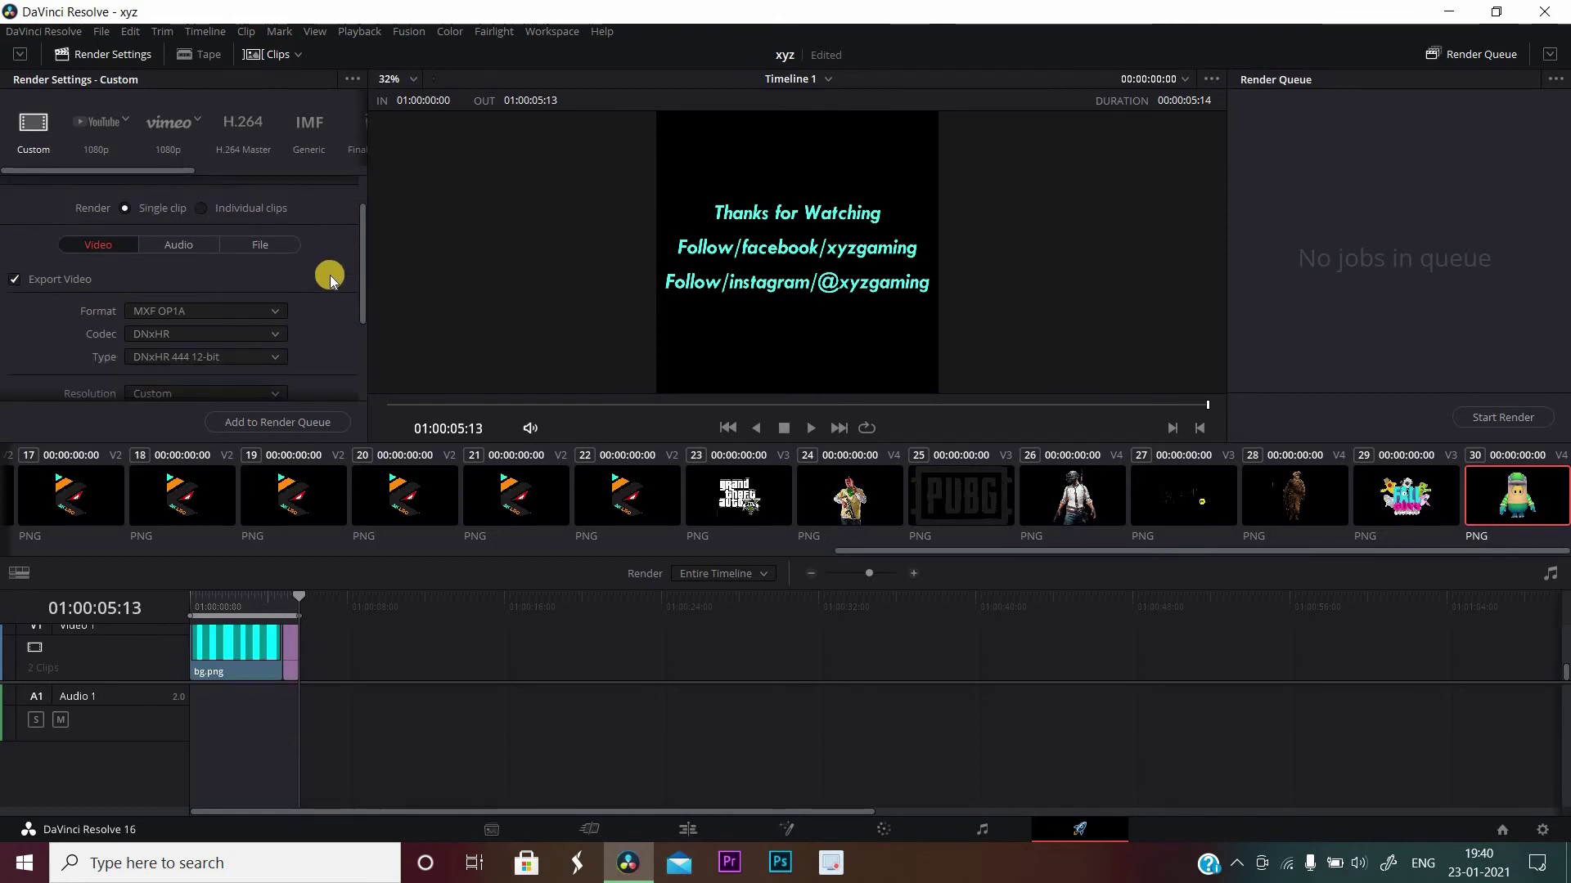
pyautogui.scroll(-1, 330, 275)
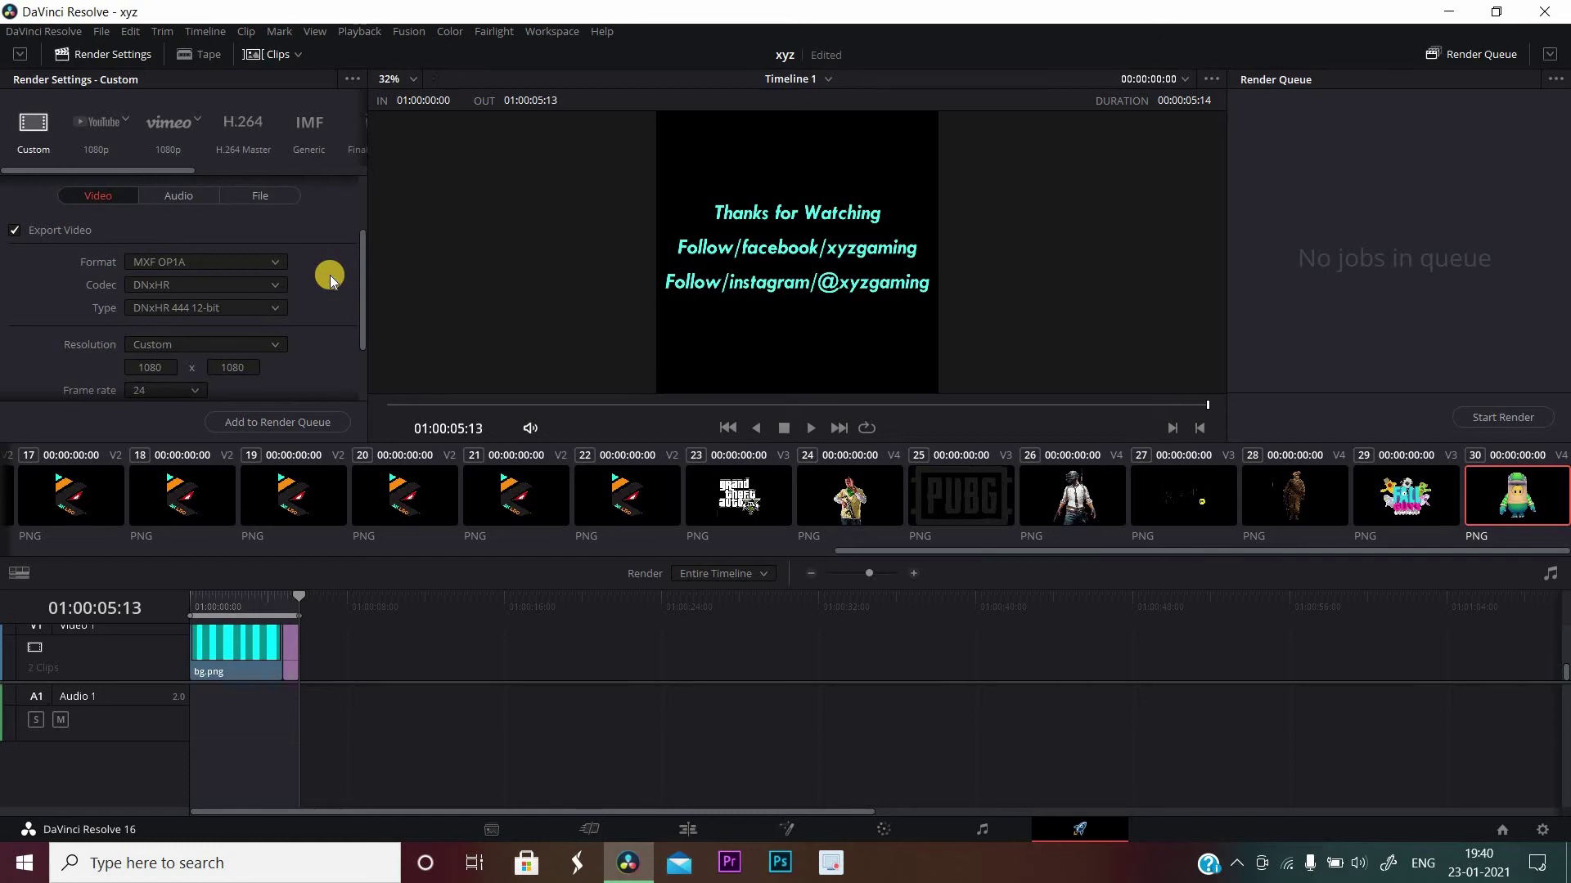
pyautogui.click(279, 263)
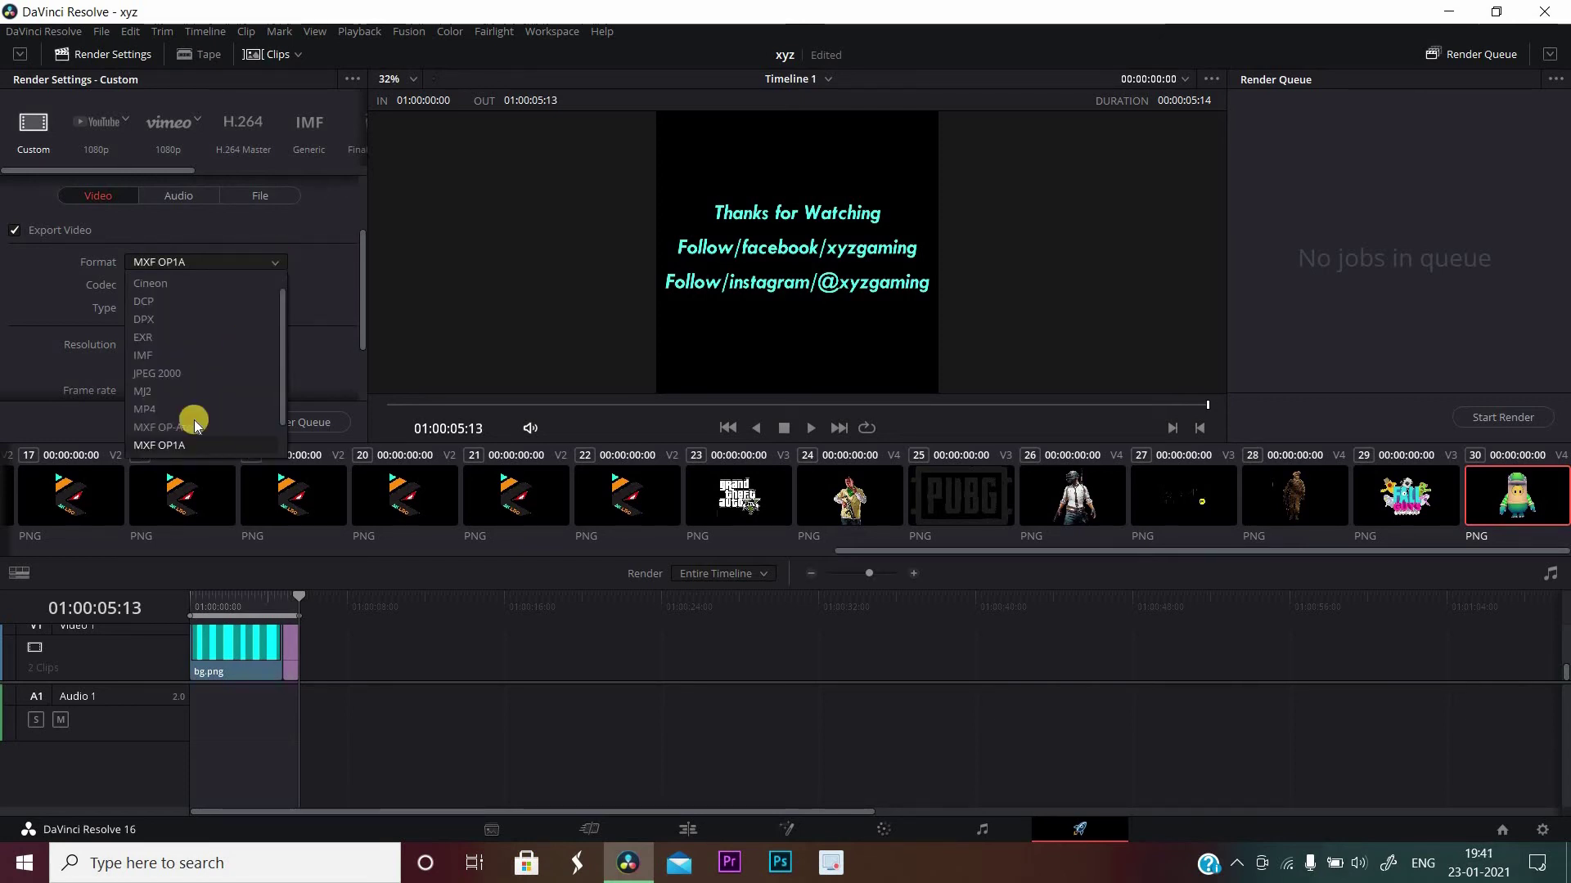
pyautogui.press('Return')
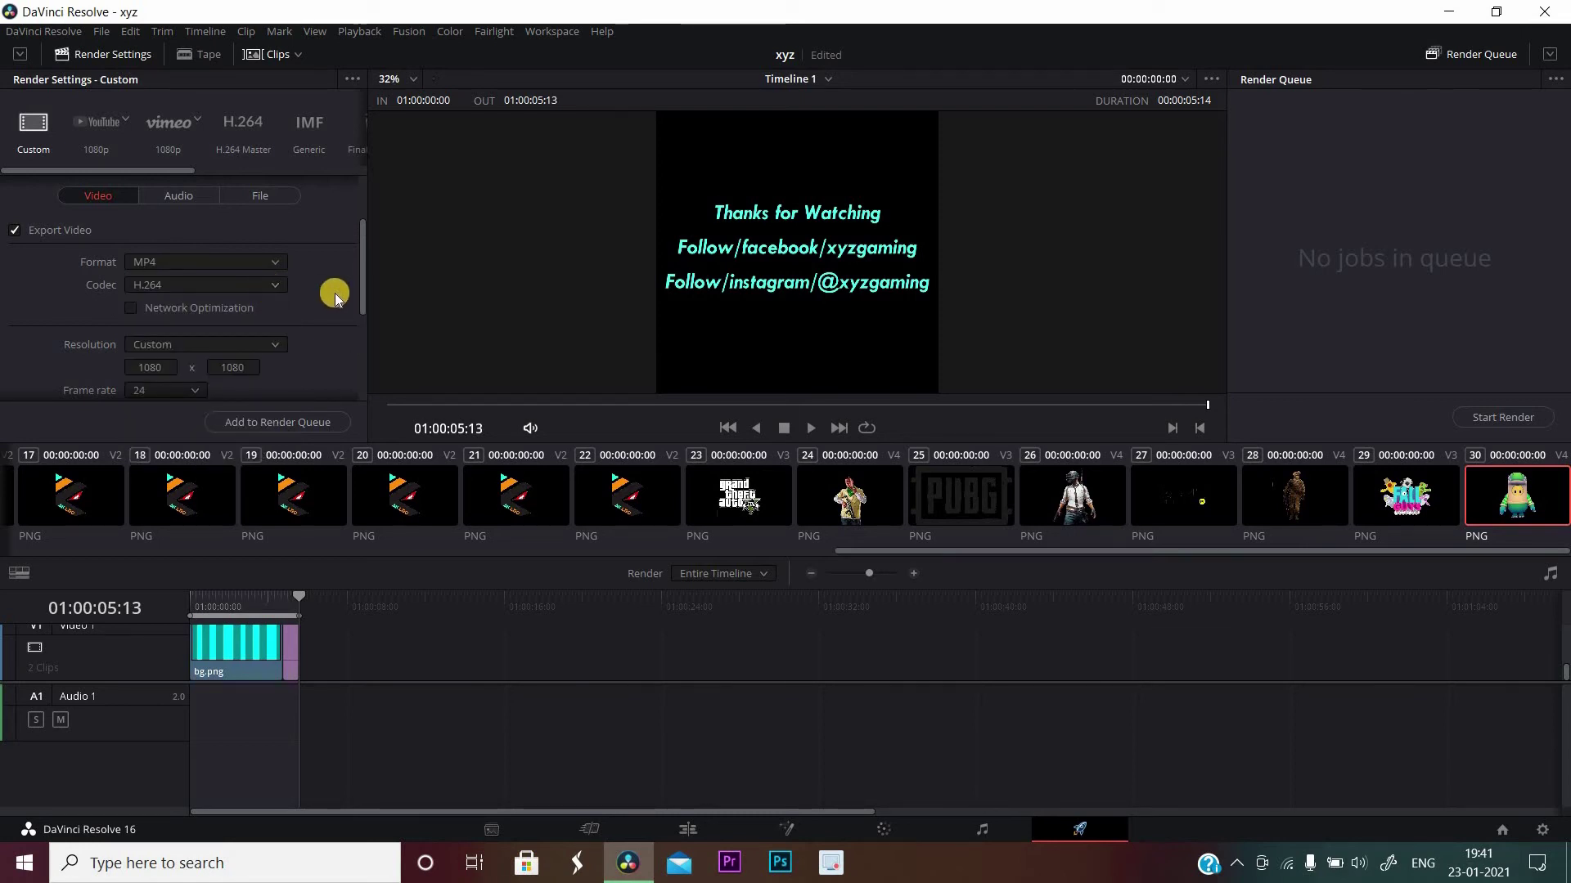
pyautogui.scroll(-2, 336, 294)
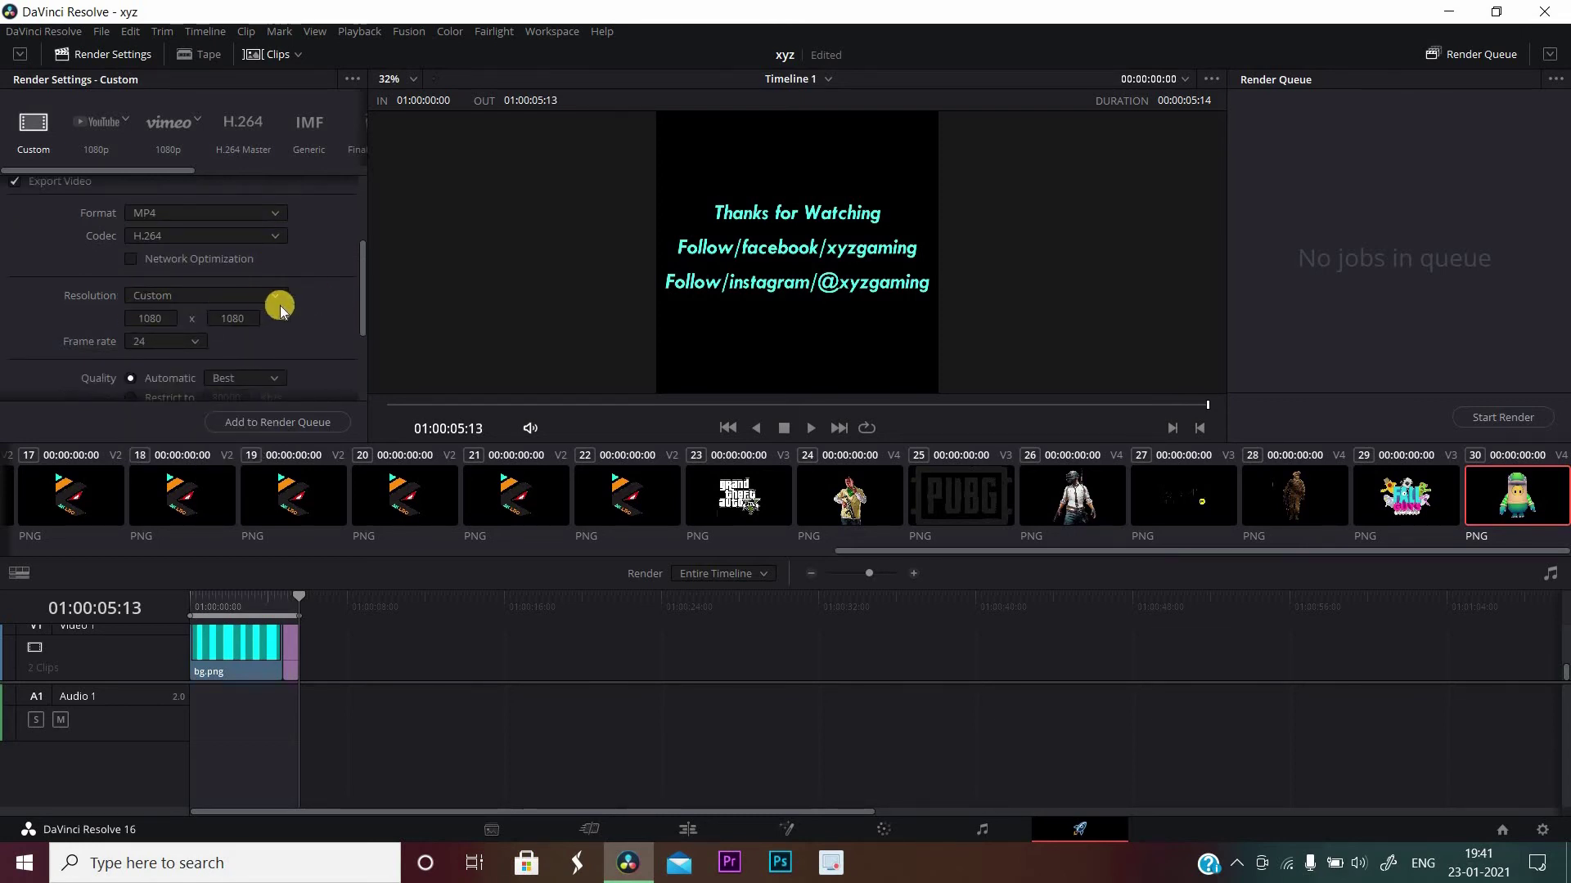
pyautogui.scroll(-2, 127, 291)
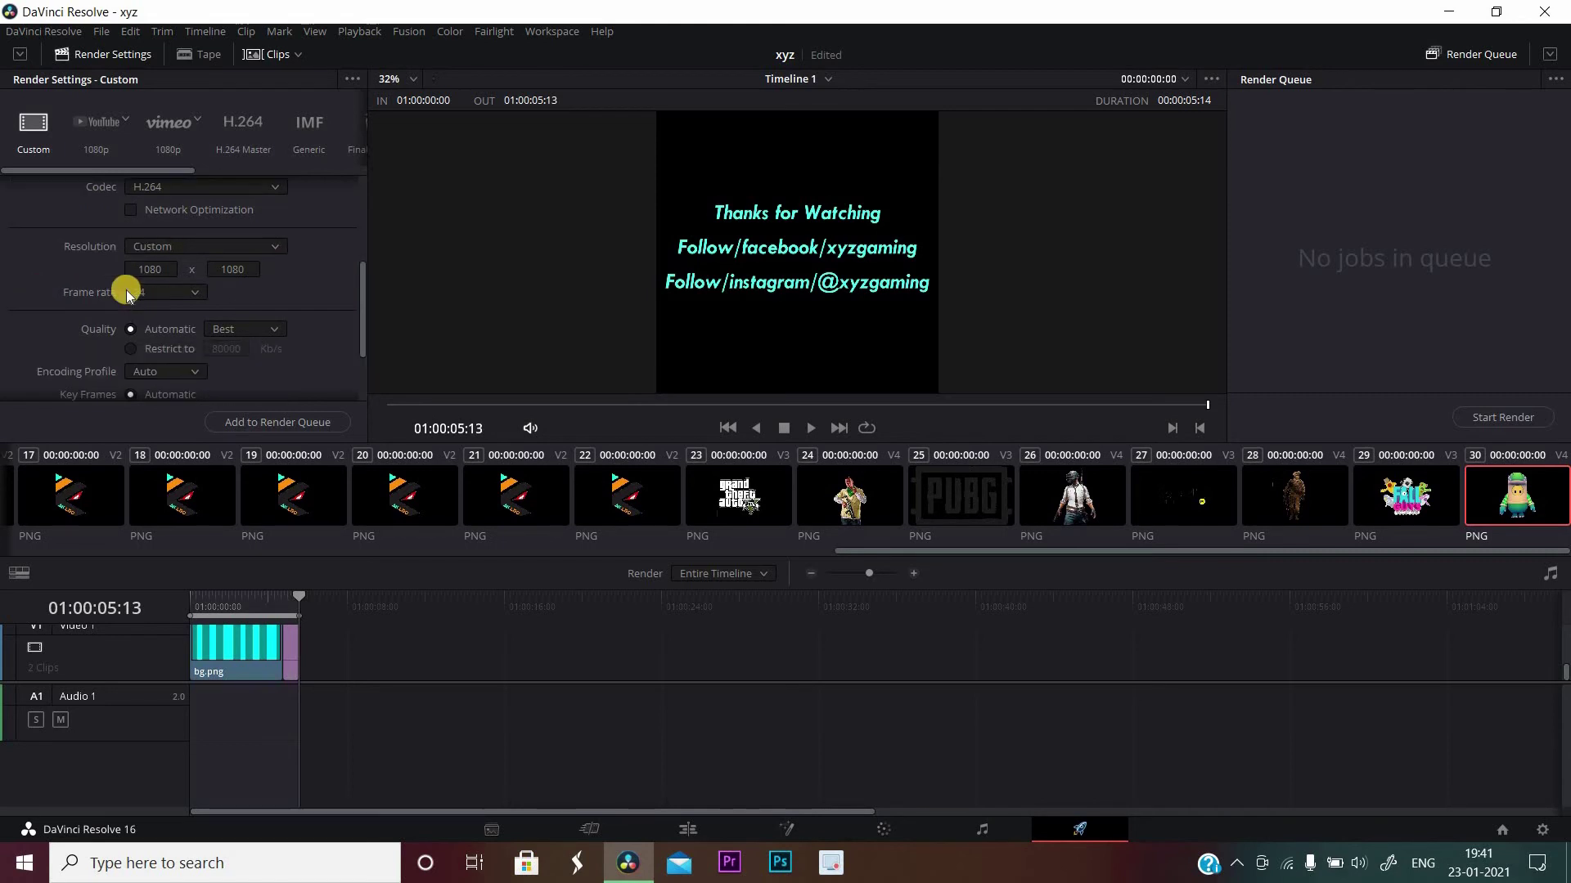
pyautogui.click(189, 294)
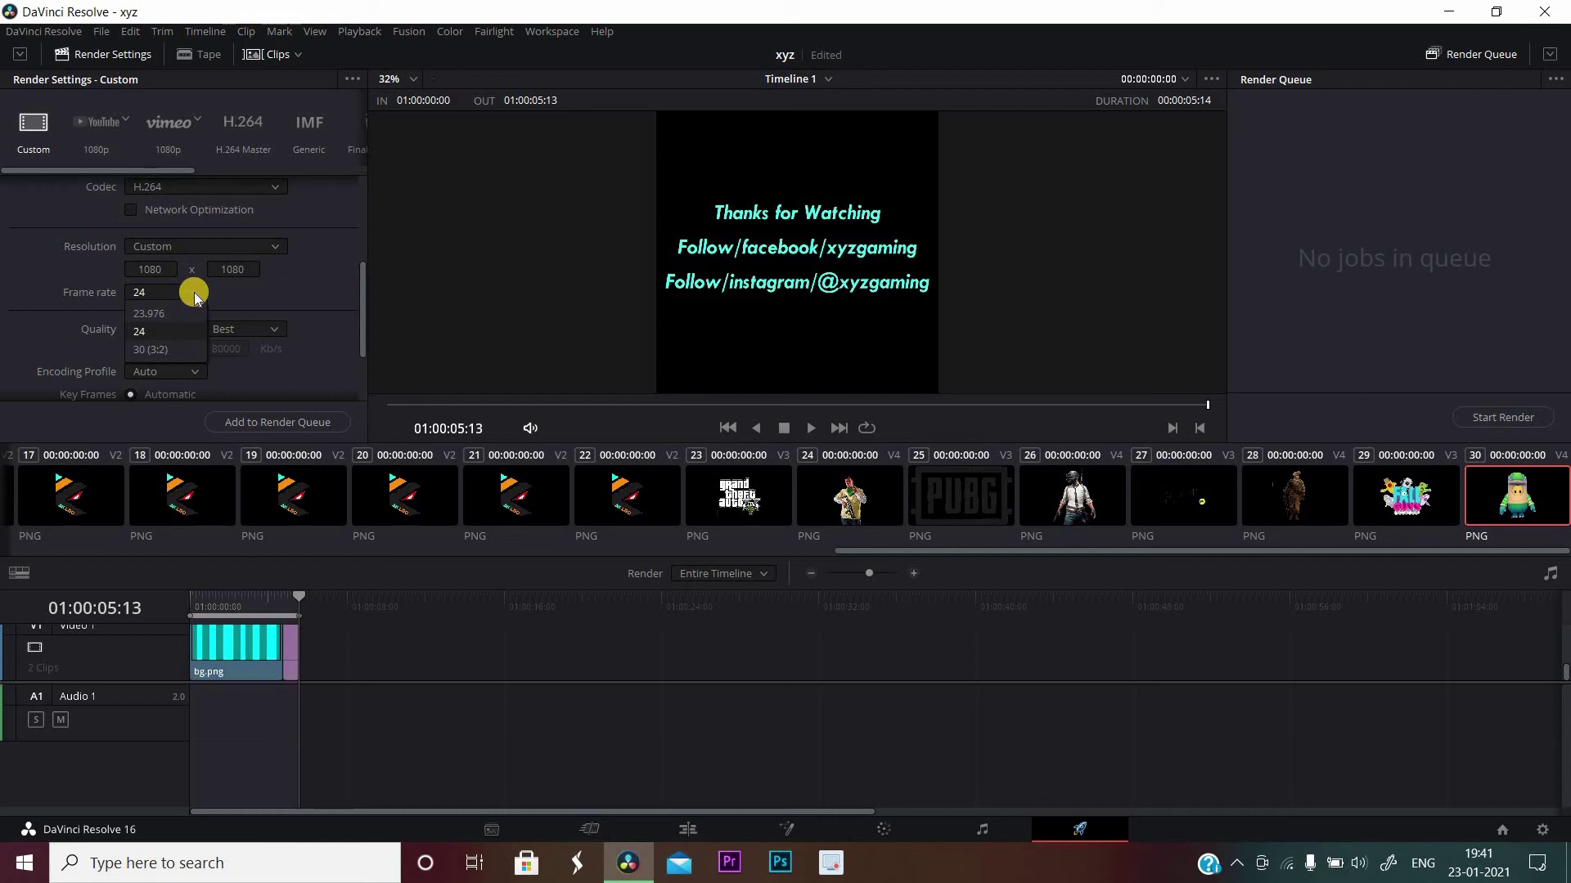
pyautogui.click(186, 313)
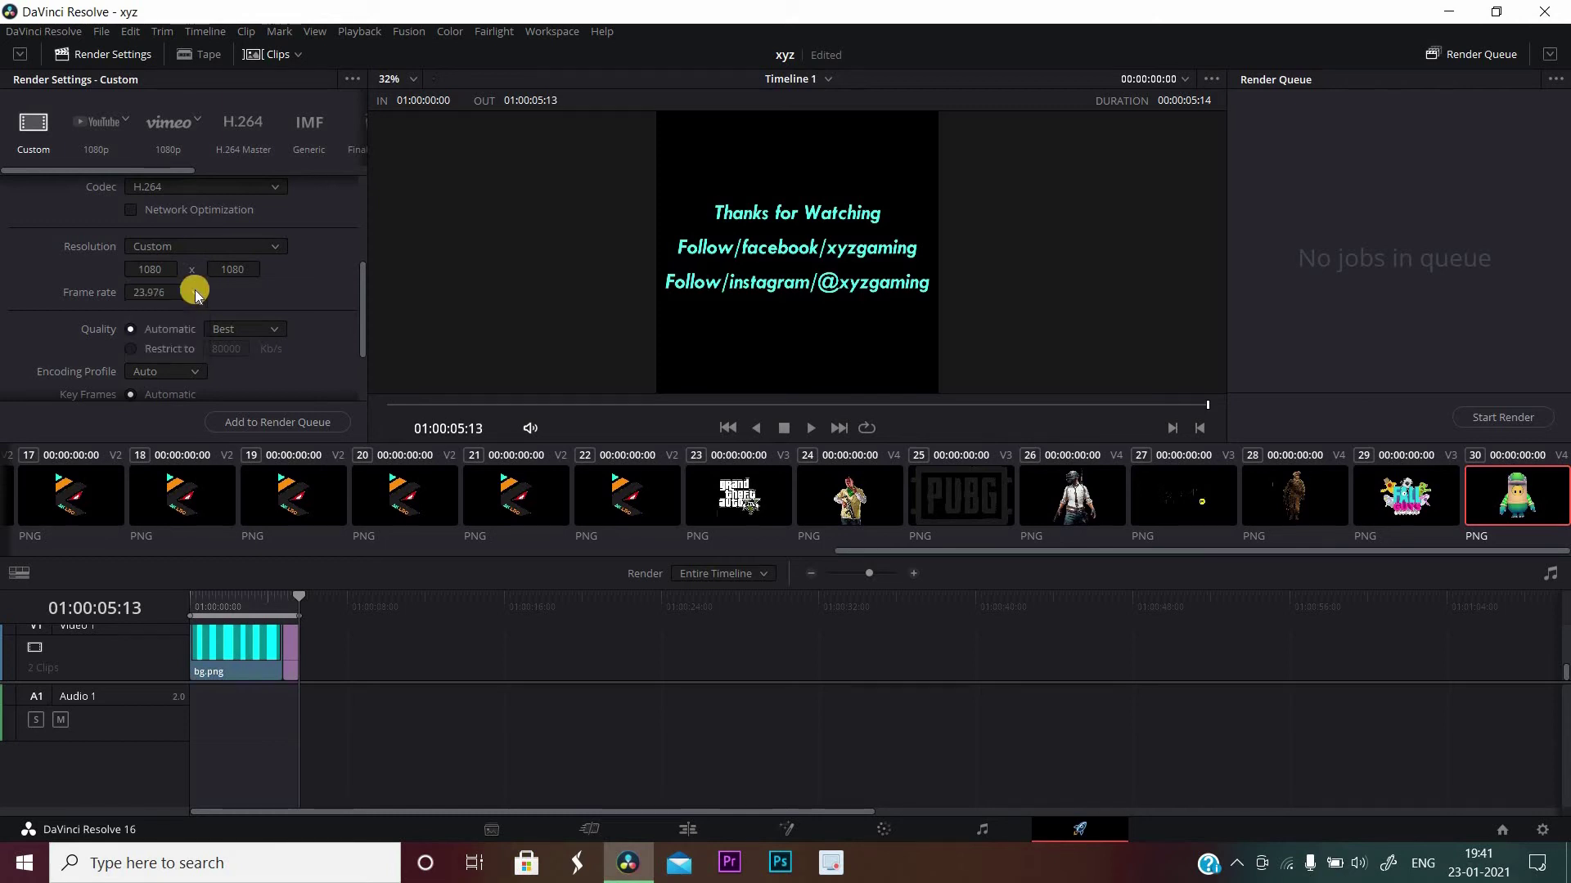
pyautogui.click(195, 293)
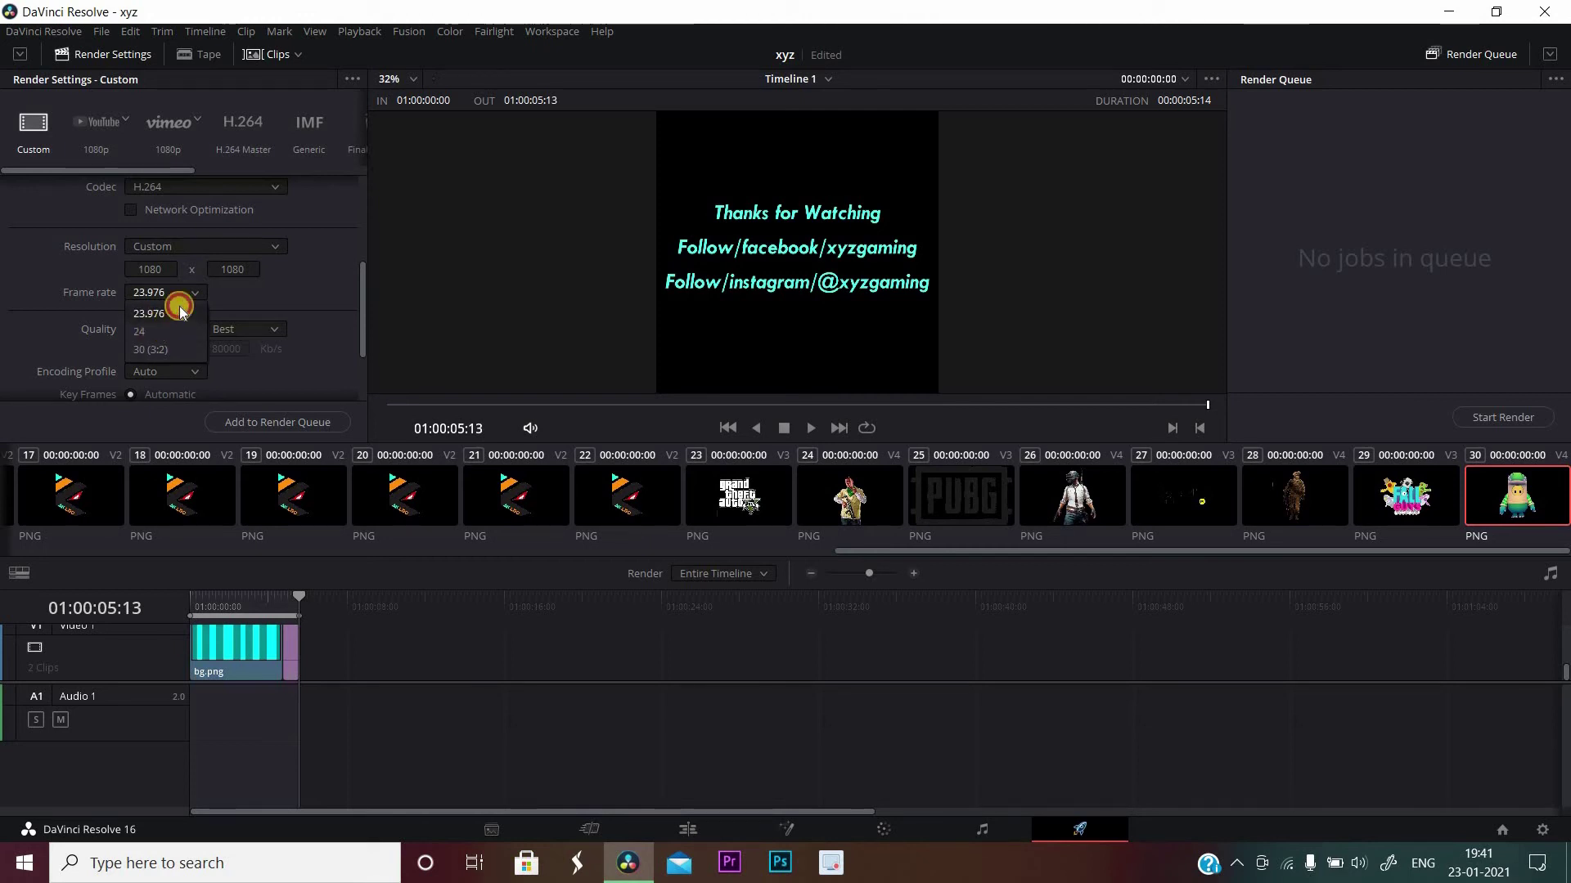
pyautogui.press('Return')
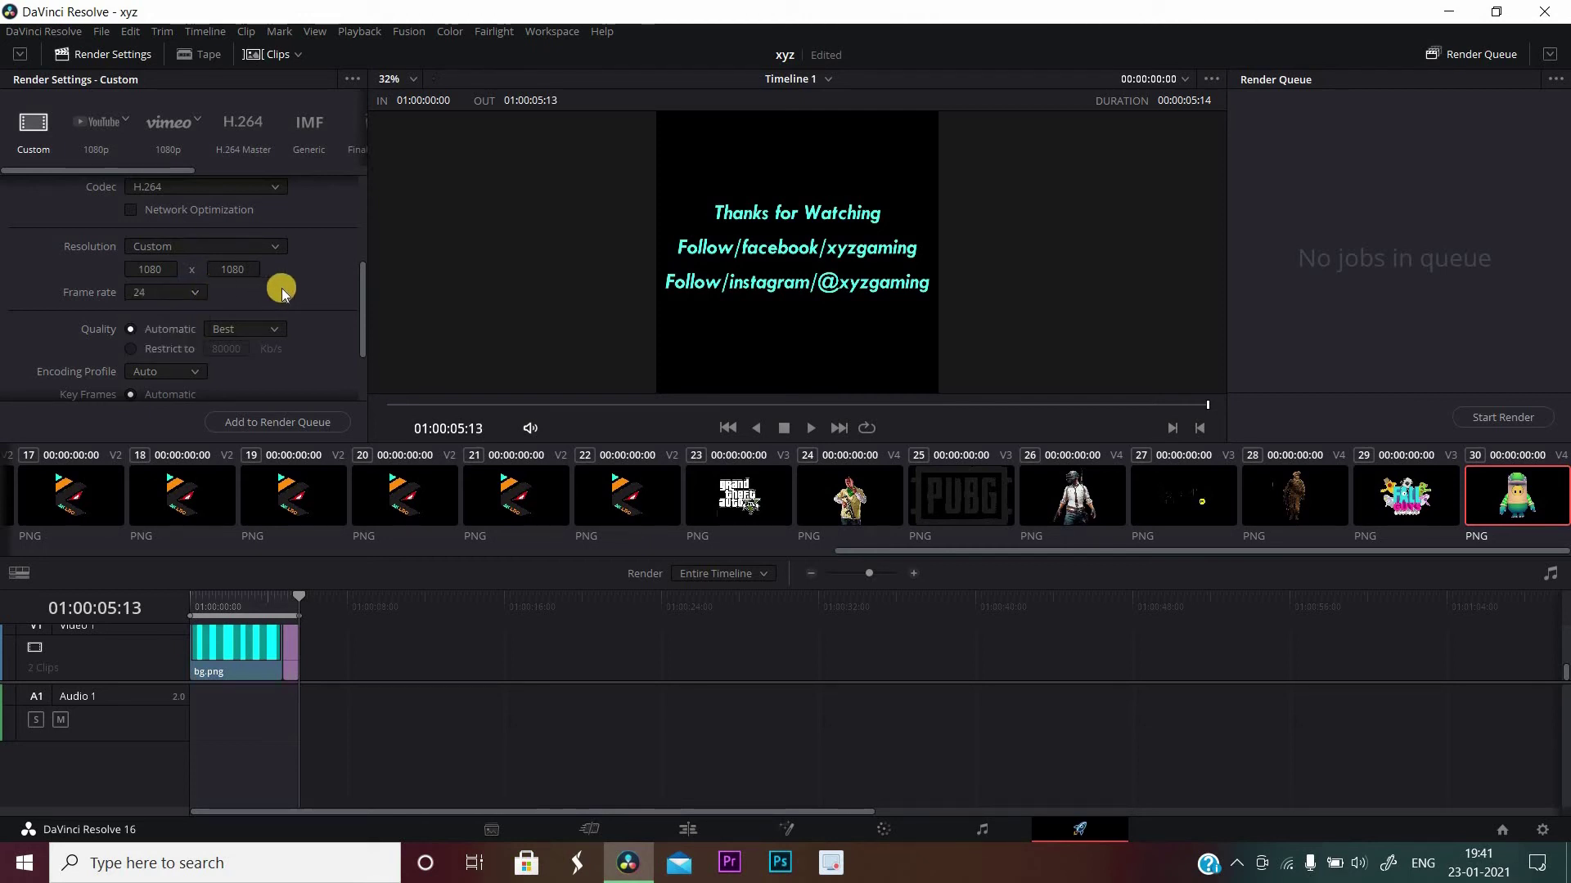
# - Add the timeline to the render queue and start rendering xyzgaming.mp4
pyautogui.scroll(-1, 286, 292)
pyautogui.scroll(-1, 287, 292)
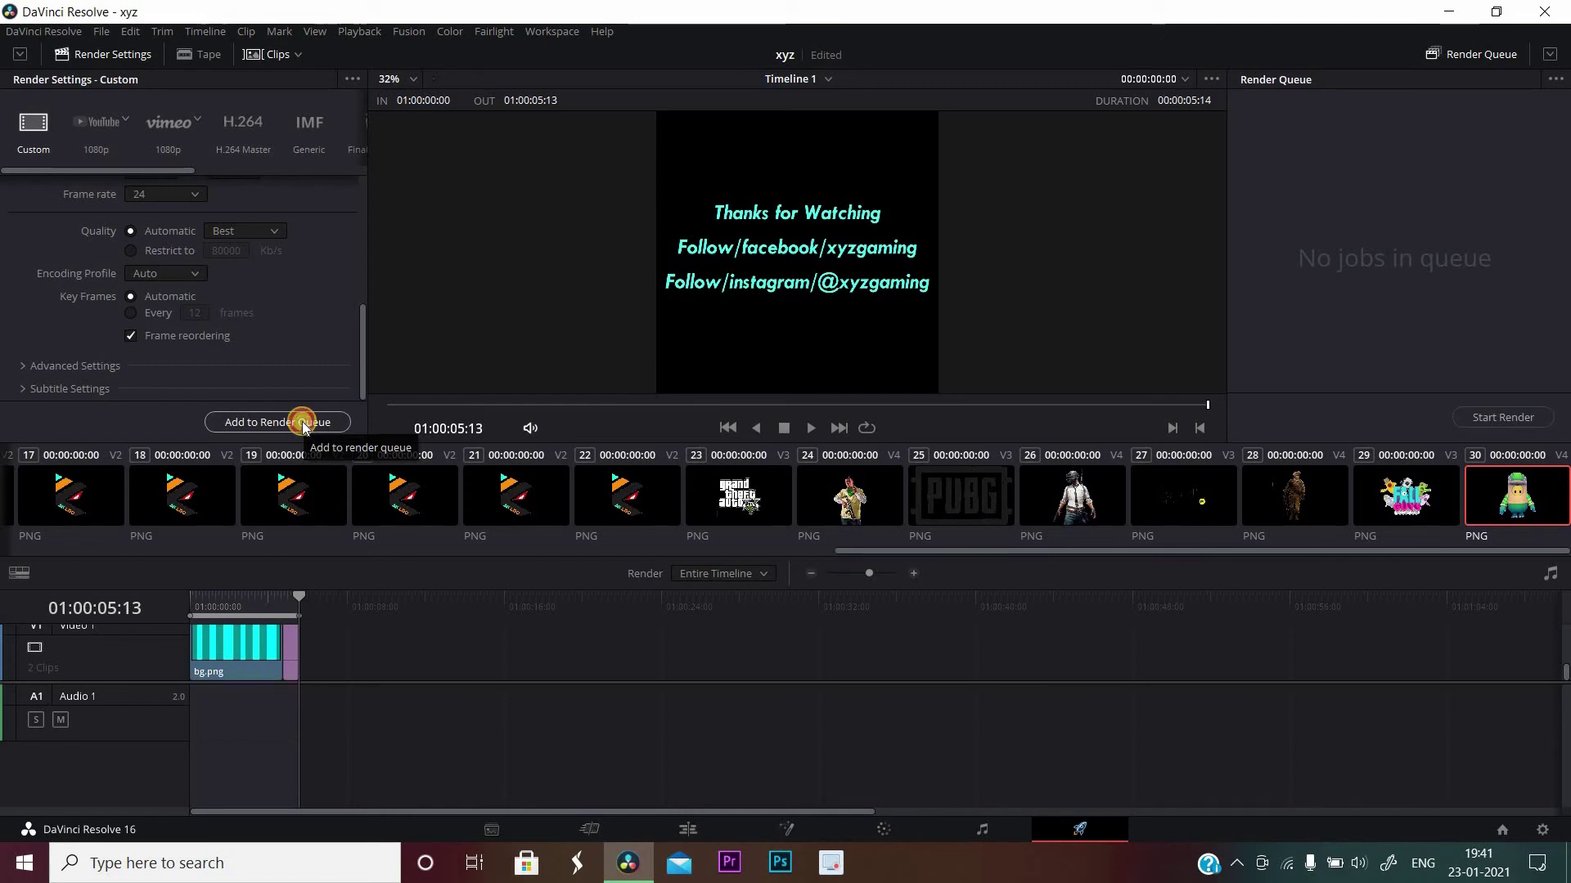
pyautogui.click(332, 424)
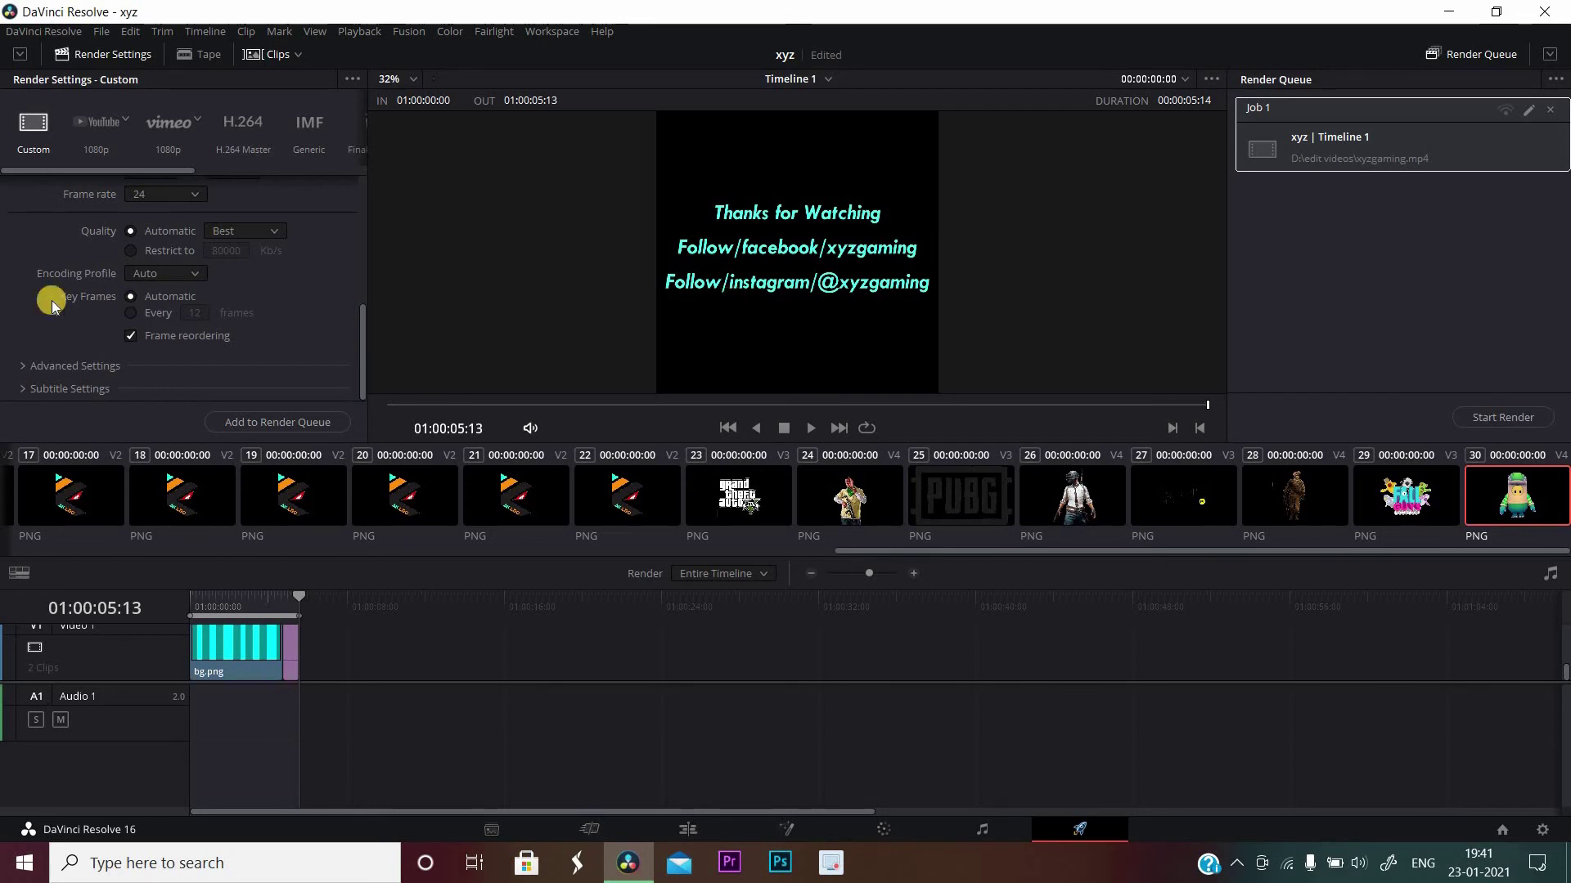
pyautogui.scroll(5, 51, 302)
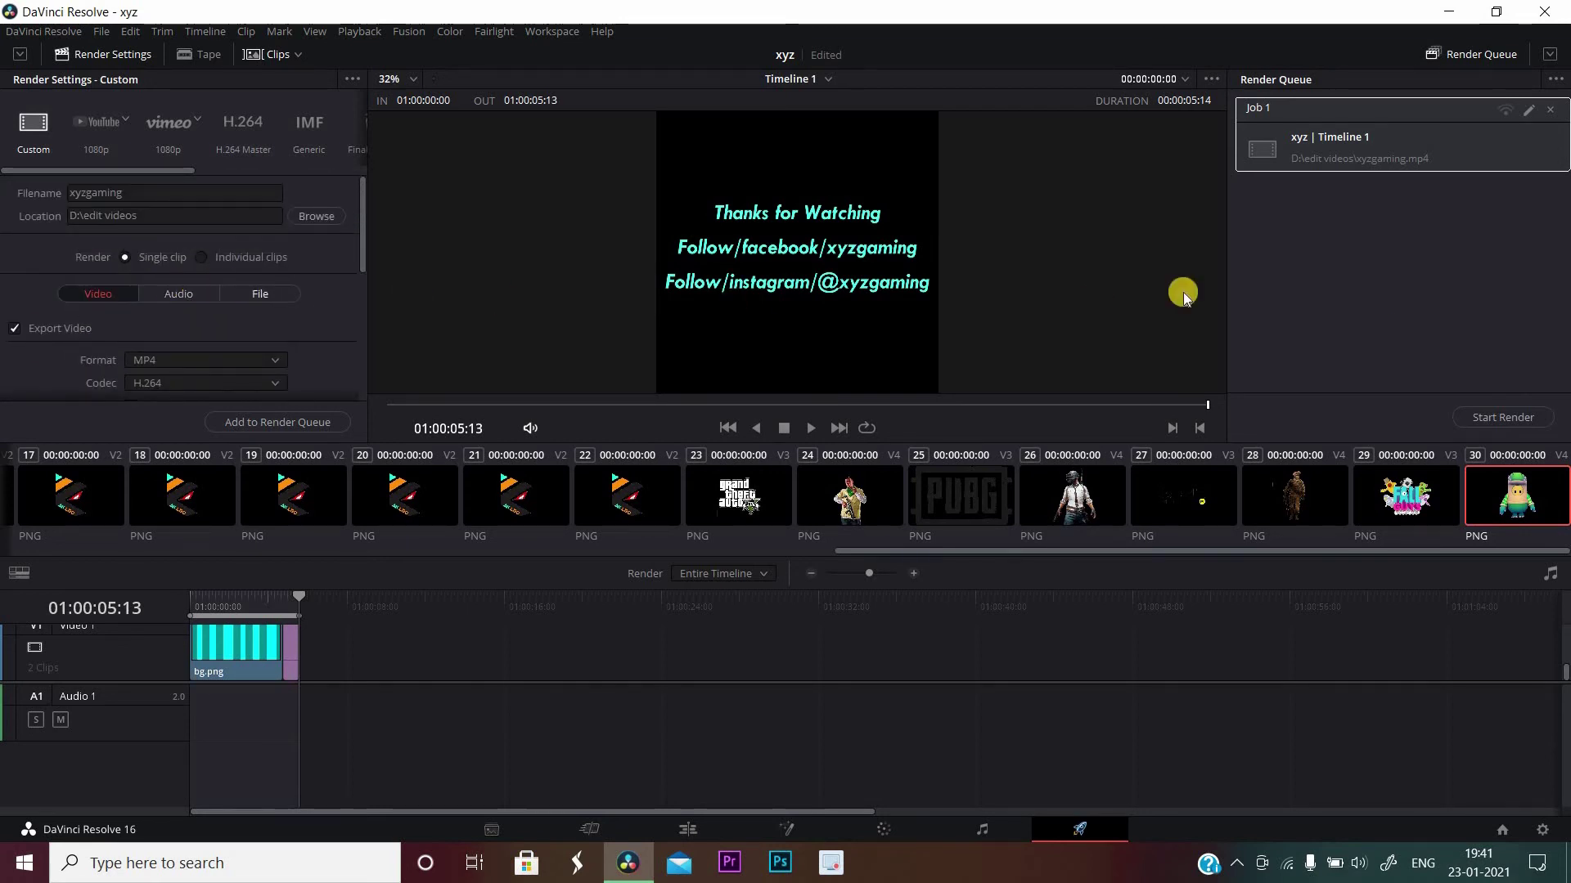
pyautogui.click(1494, 419)
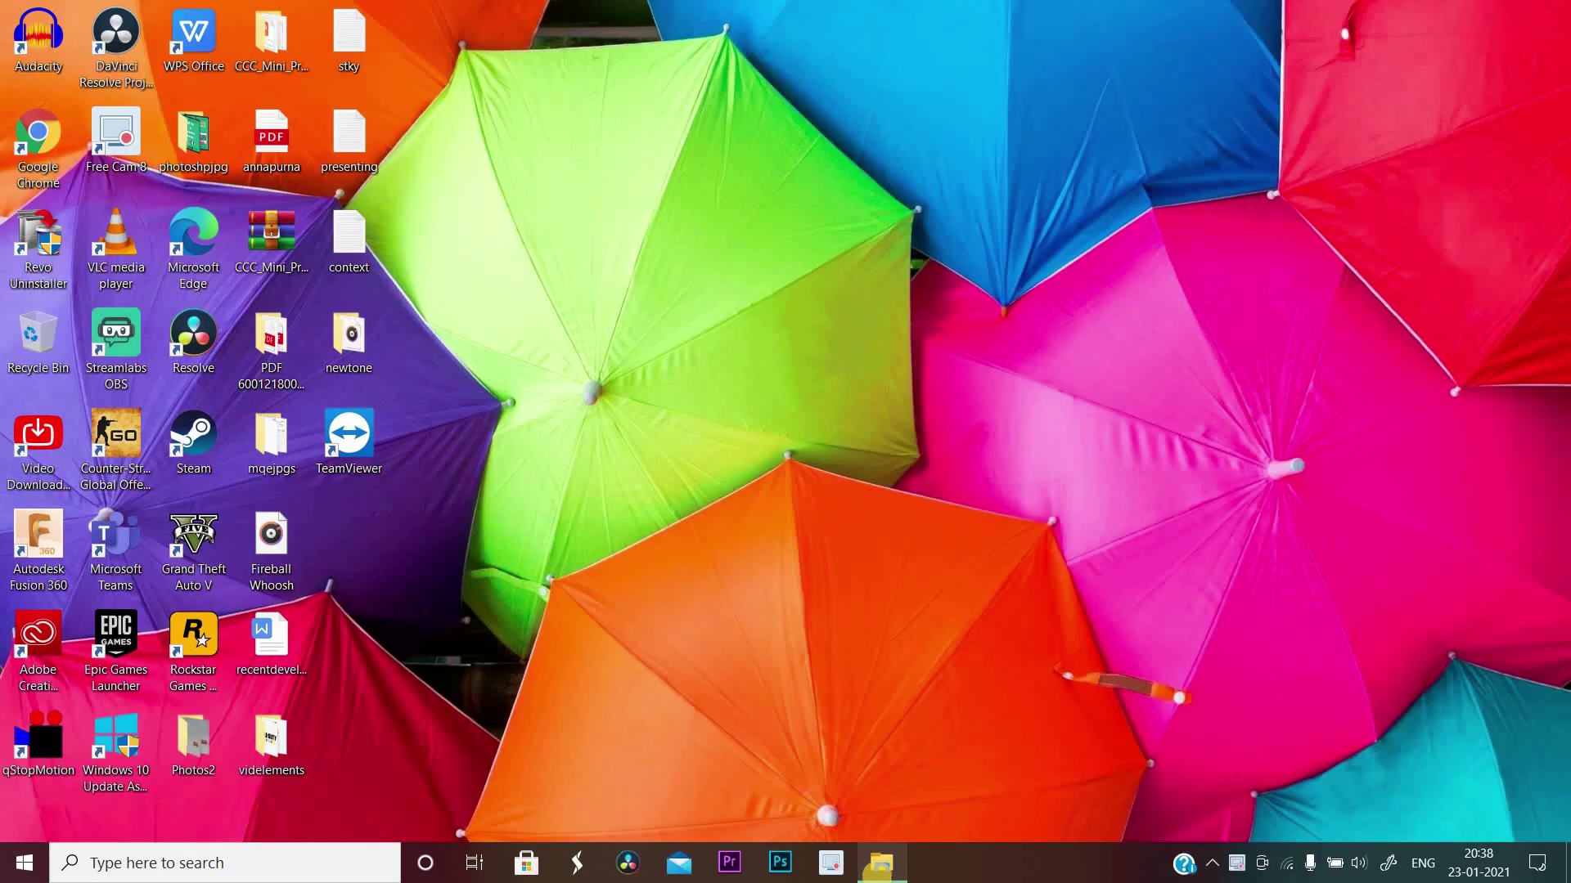
# - Open D:\edit videos in File Explorer and play the rendered xyzgaming video
pyautogui.click(889, 851)
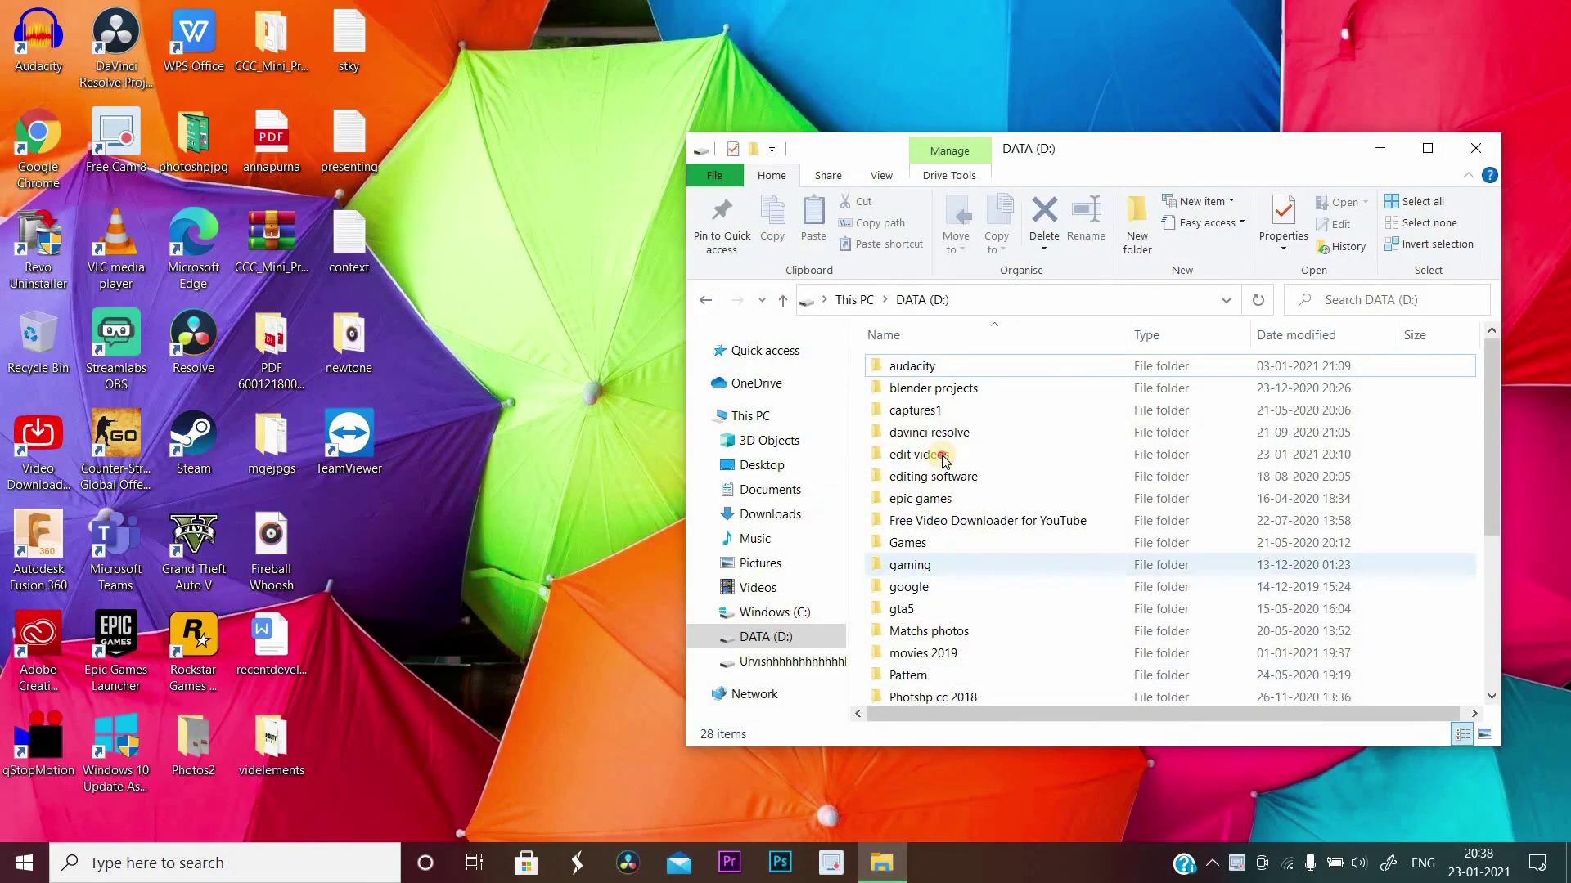
pyautogui.click(945, 462)
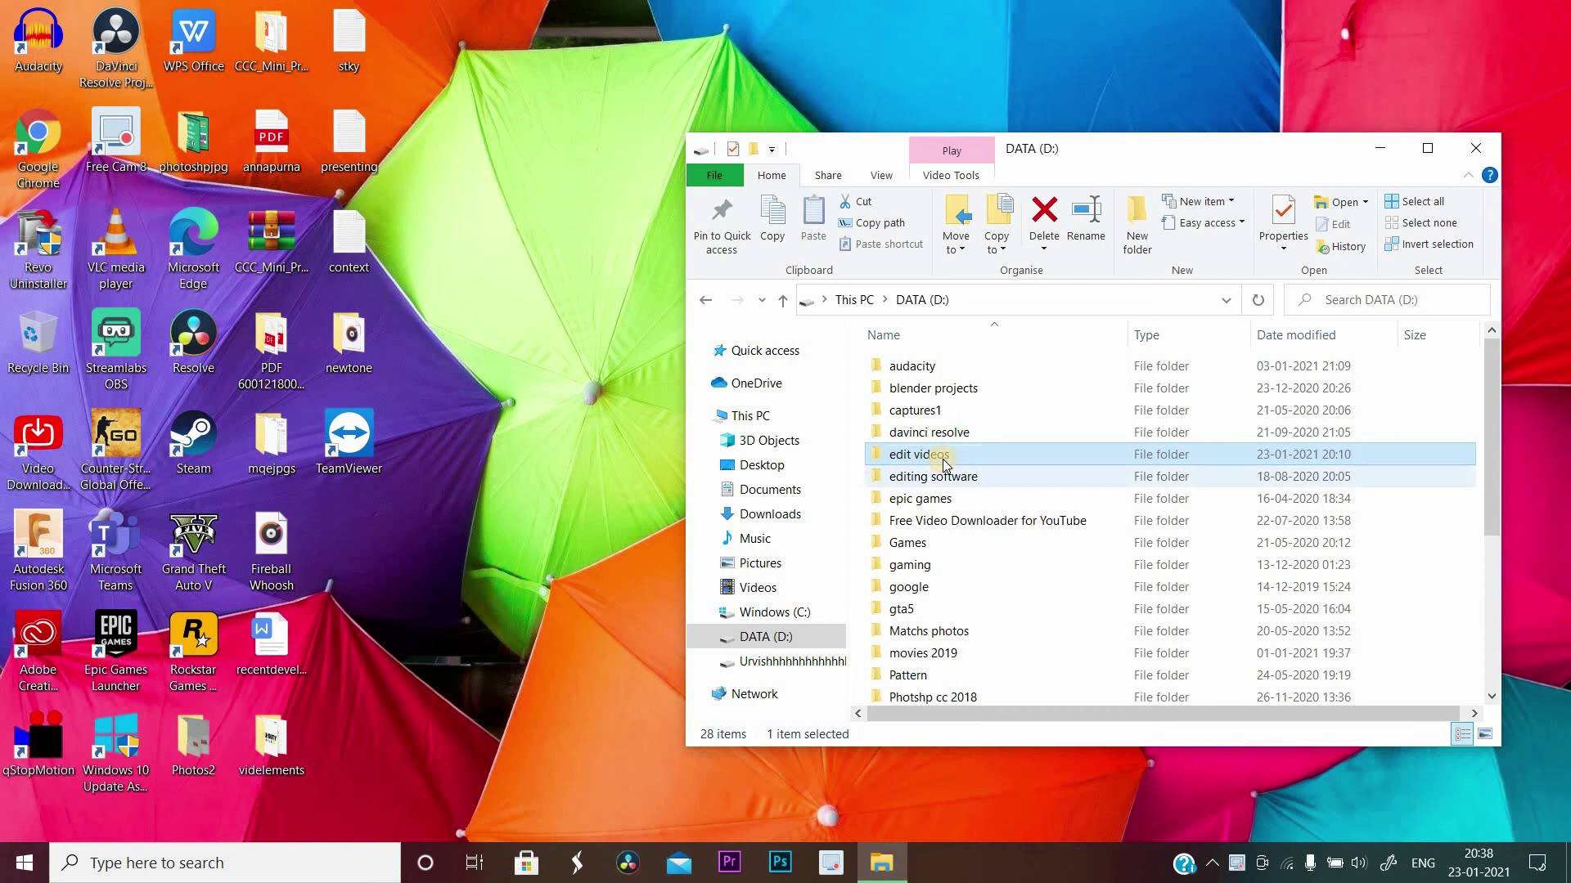
pyautogui.doubleClick(930, 455)
pyautogui.scroll(-5, 1118, 612)
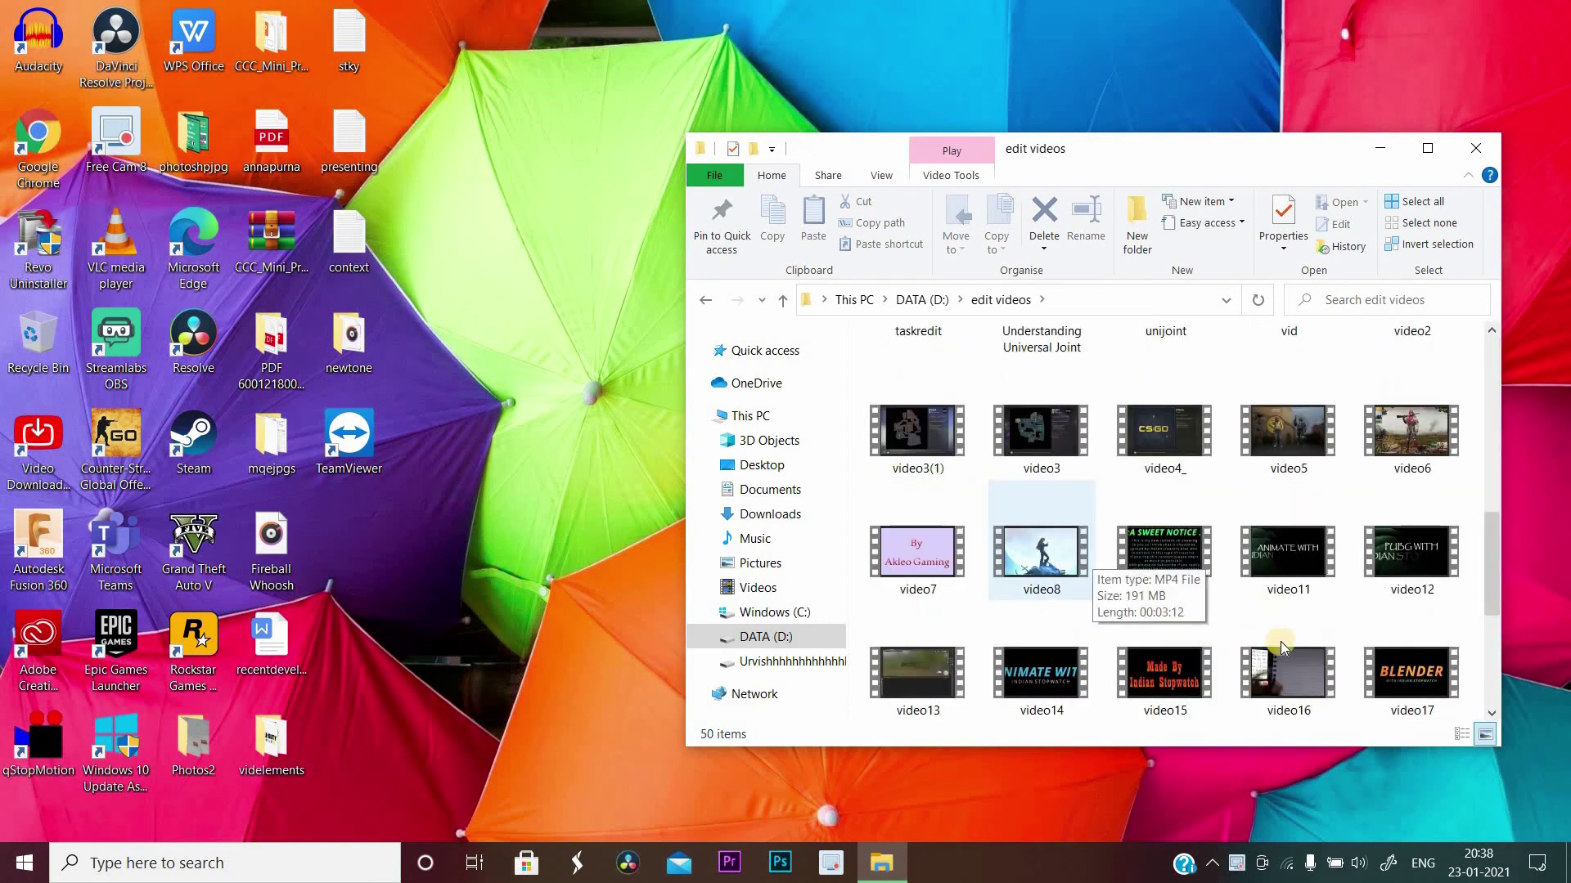
pyautogui.scroll(-5, 1170, 597)
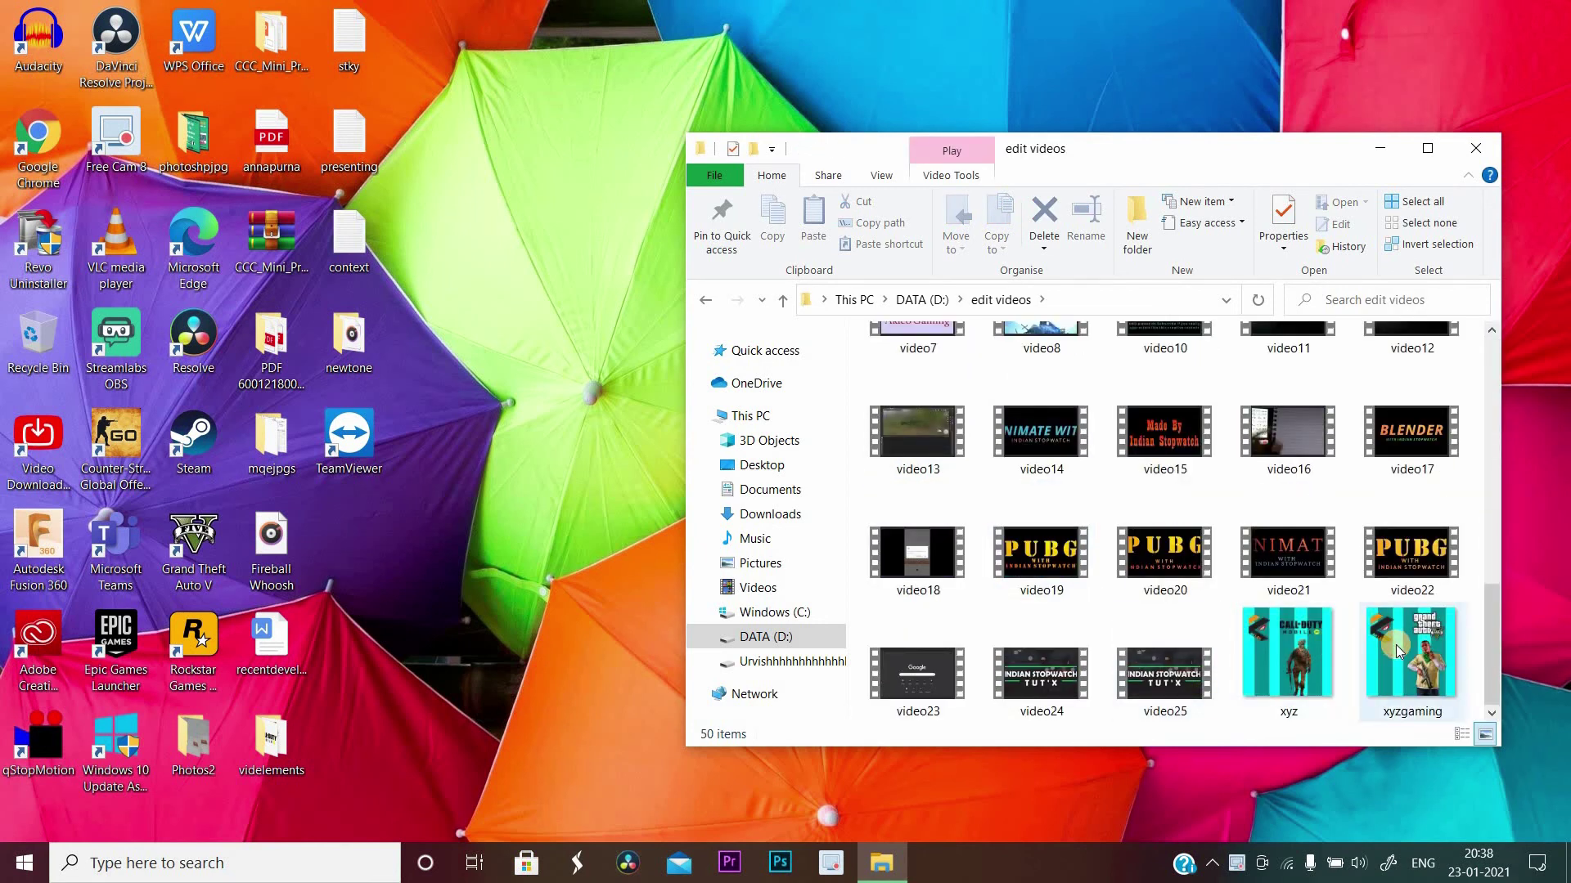
pyautogui.doubleClick(1397, 650)
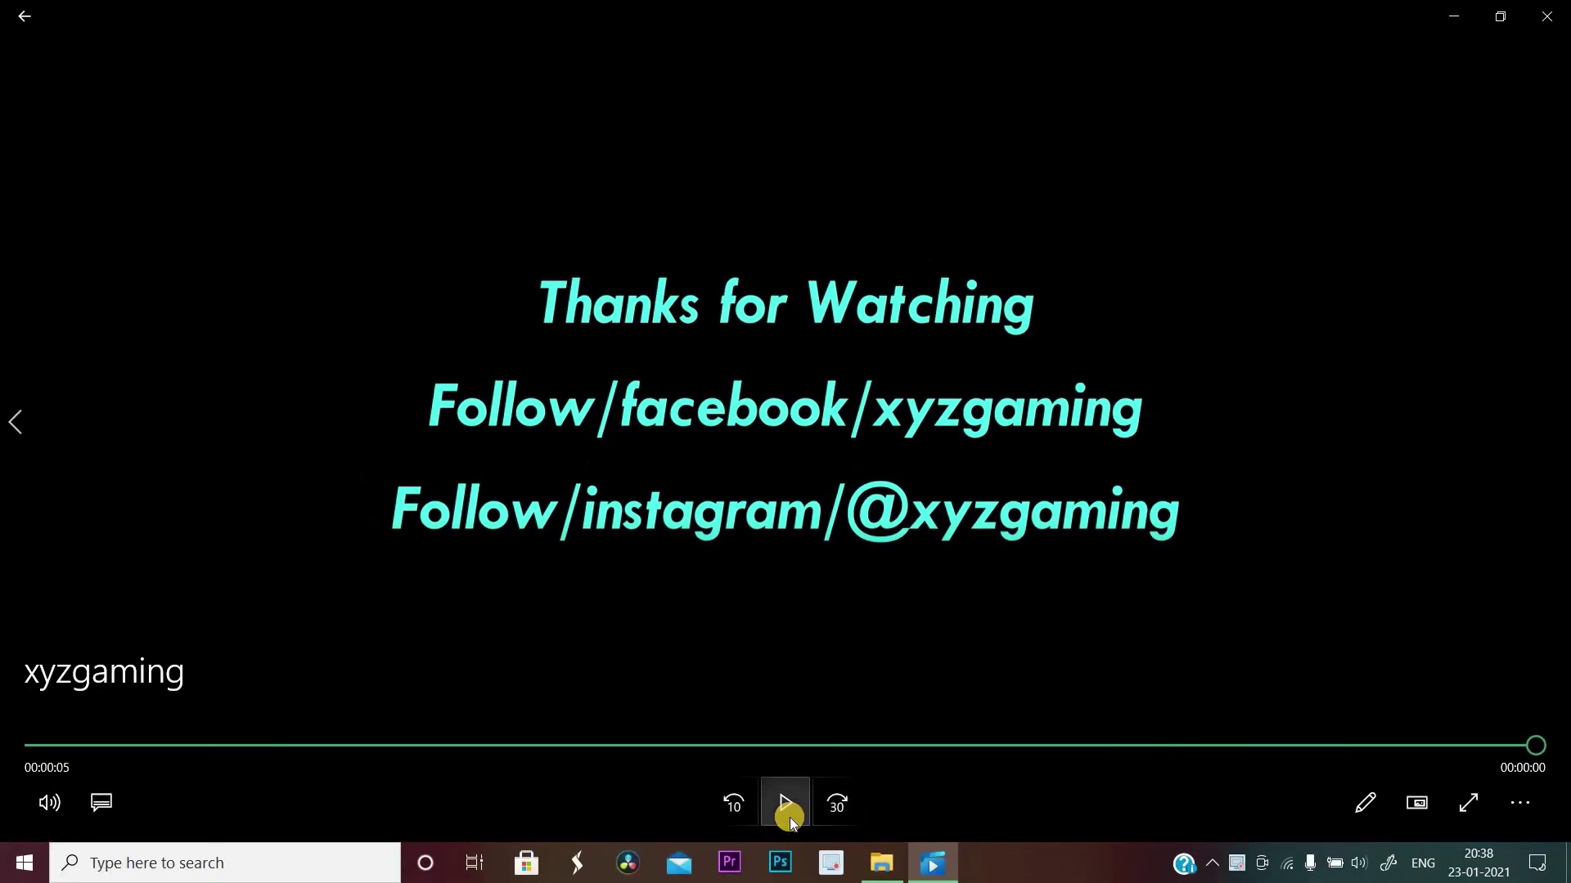
# - Close the xyzgaming playback, then play the xyz video through its end card and close it
pyautogui.click(1560, 29)
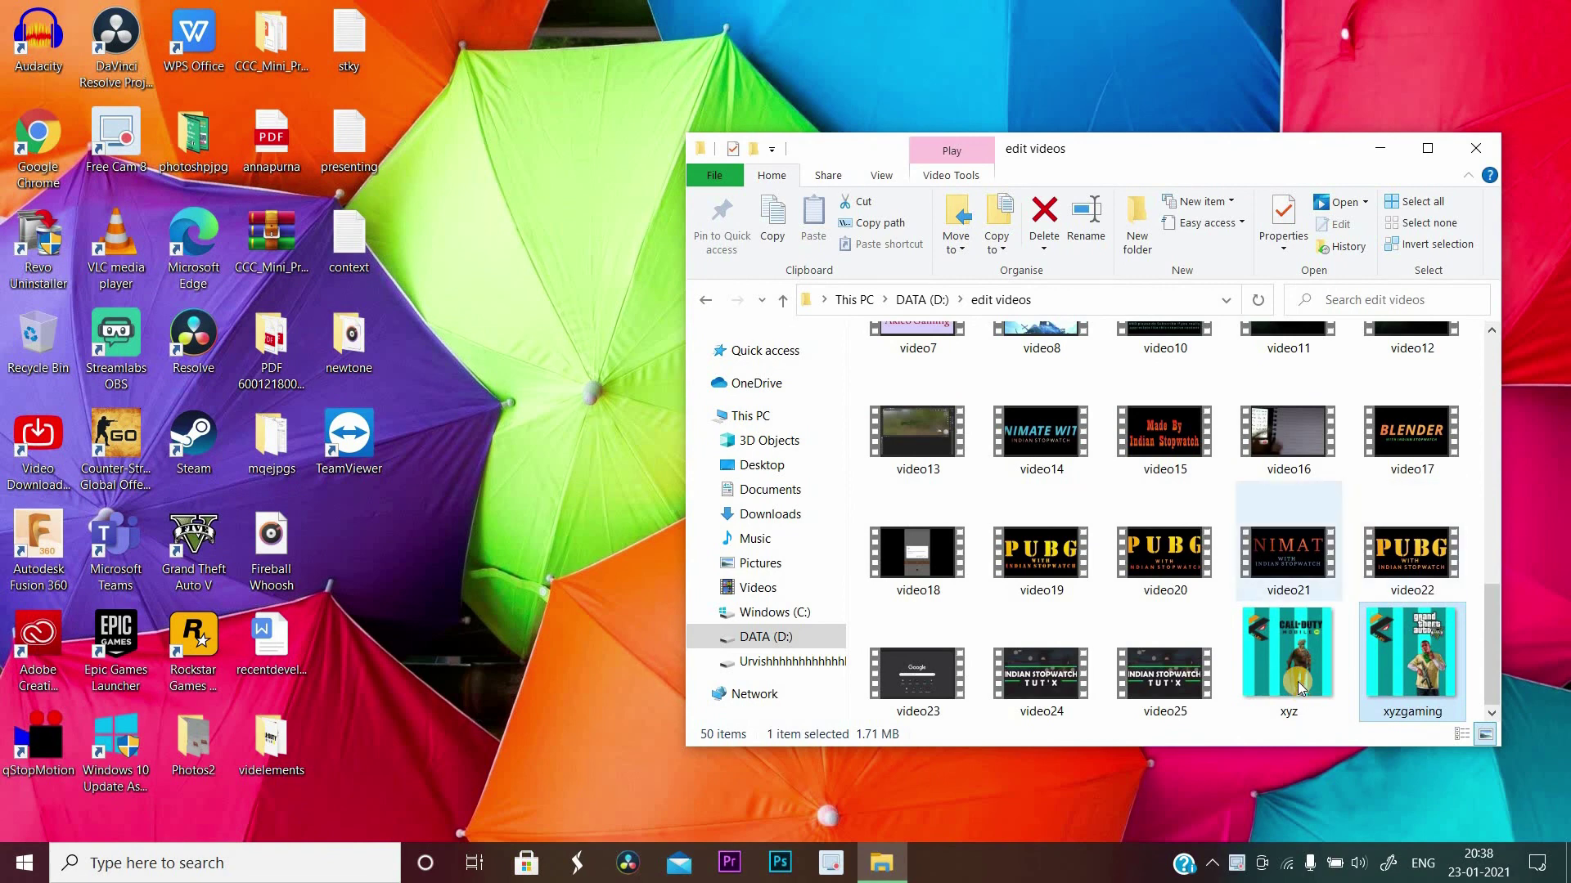
pyautogui.doubleClick(1301, 687)
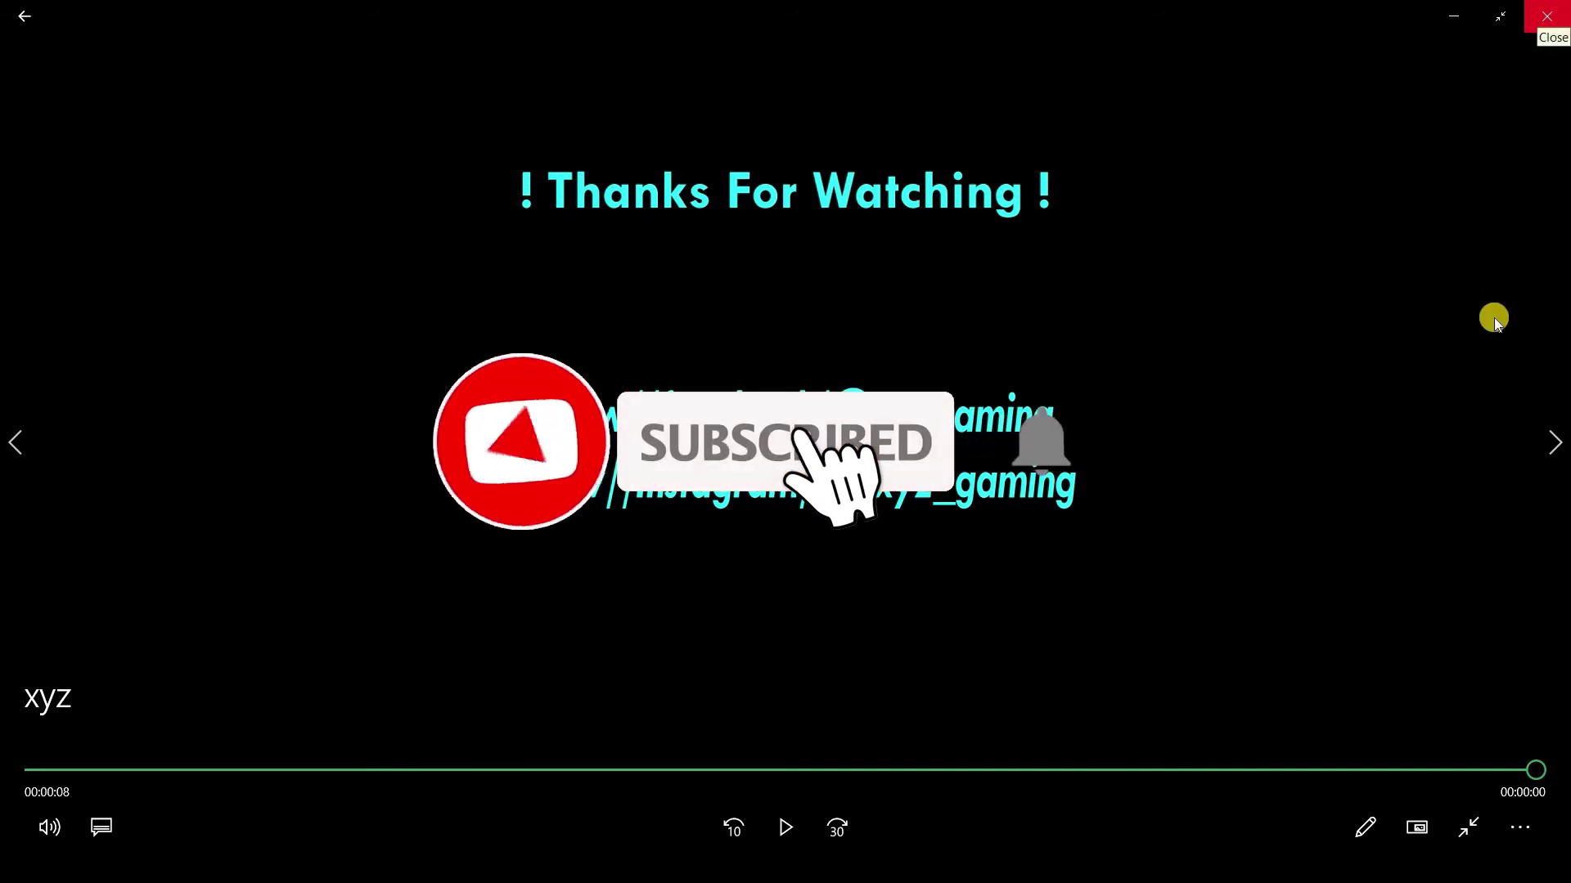
pyautogui.click(1564, 16)
# - Close the 'edit videos' folder window and refresh the desktop from its right-click menu
pyautogui.click(1475, 148)
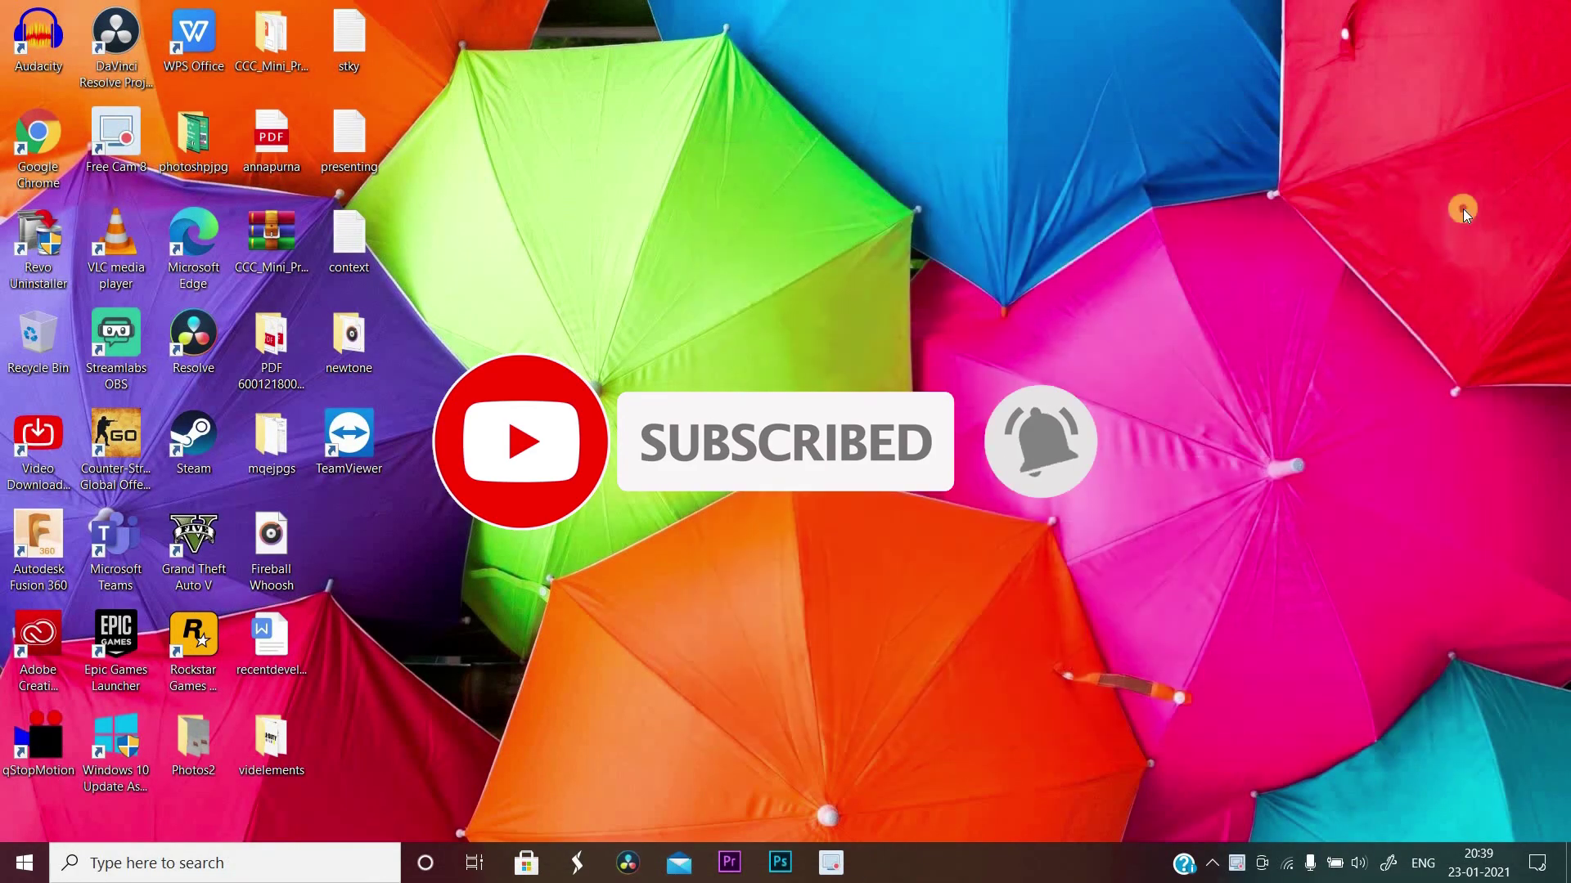
pyautogui.rightClick(1464, 150)
pyautogui.click(1464, 211)
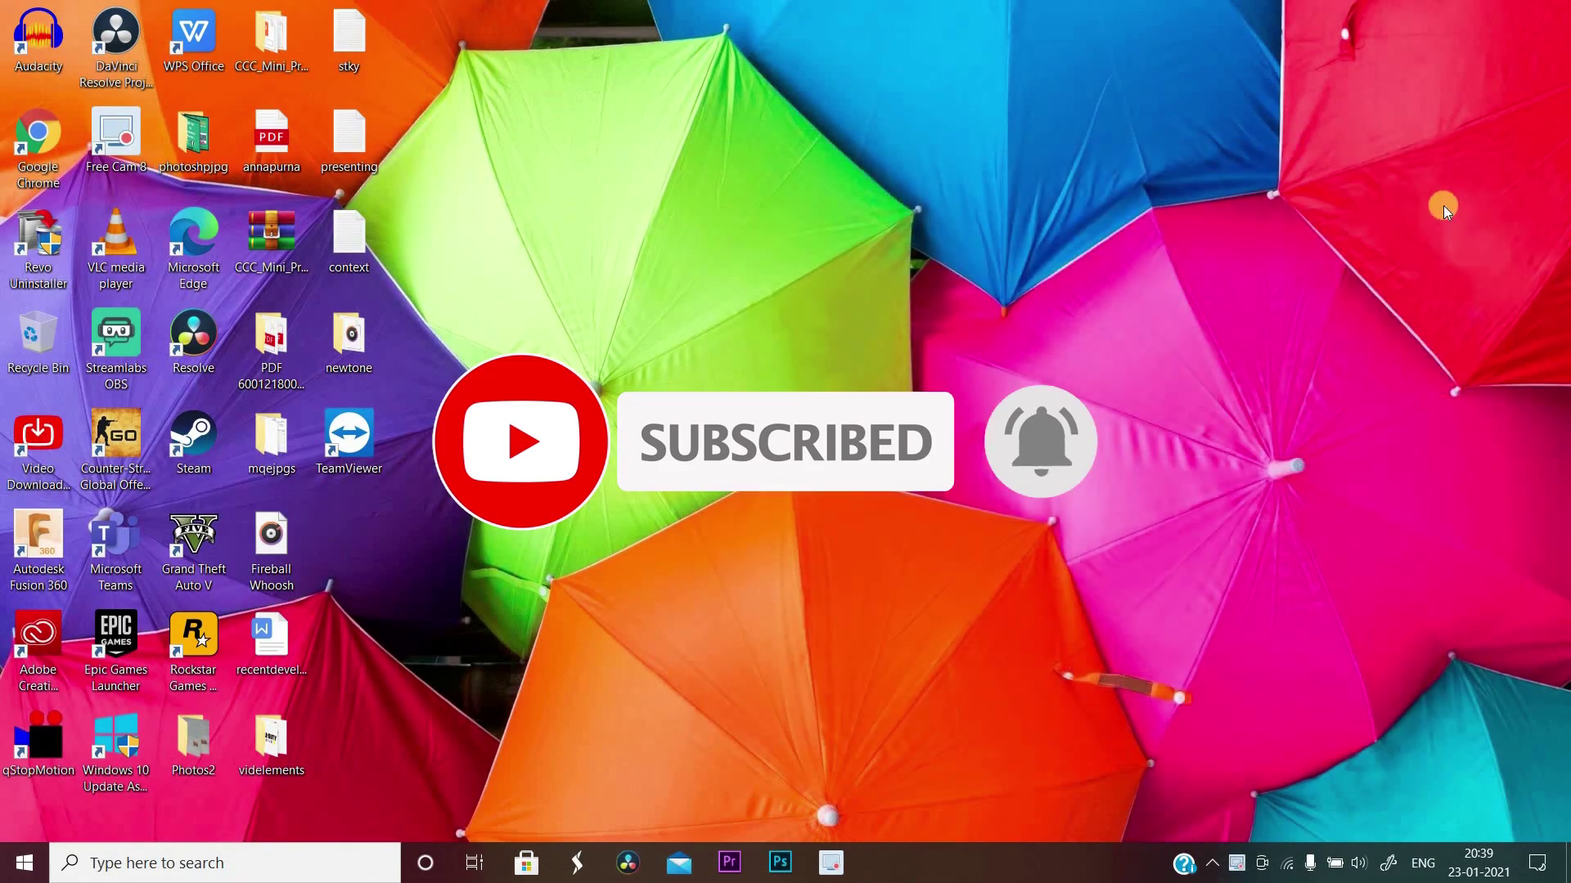